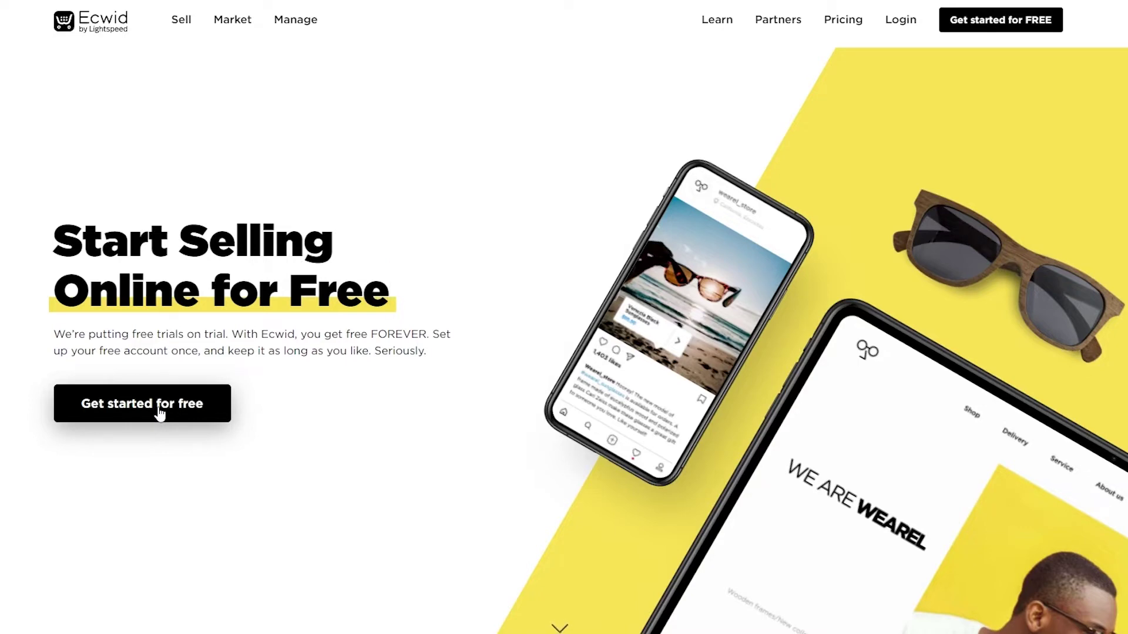
# - Start a free Ecwid account and look over the to-do list on the store dashboard
pyautogui.click(160, 414)
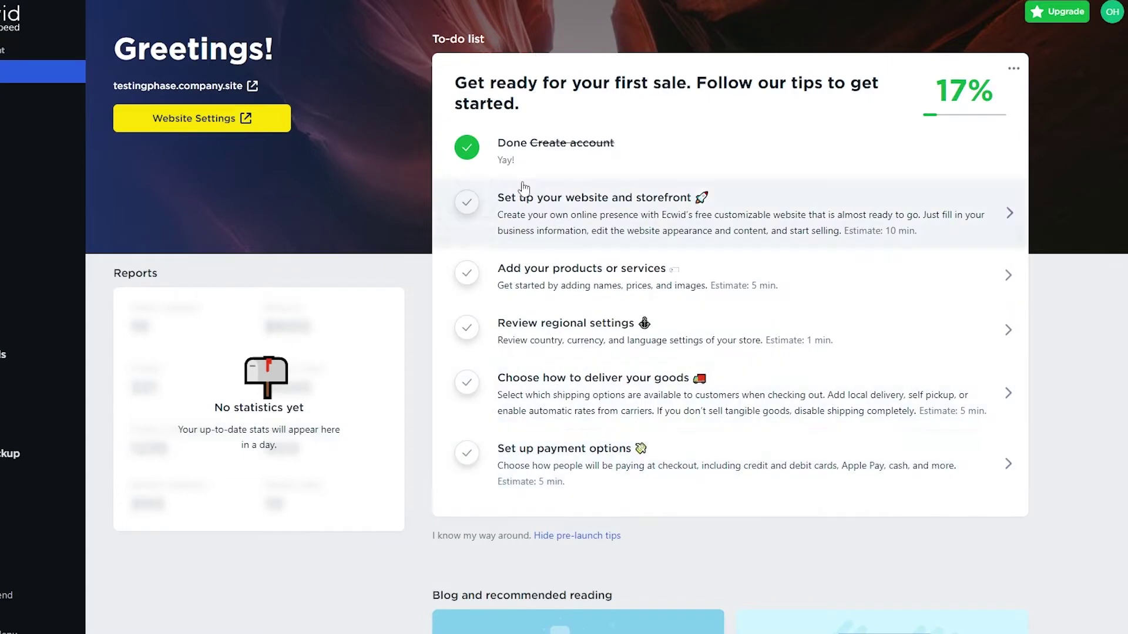
pyautogui.scroll(-3, 557, 112)
pyautogui.scroll(3, 711, 411)
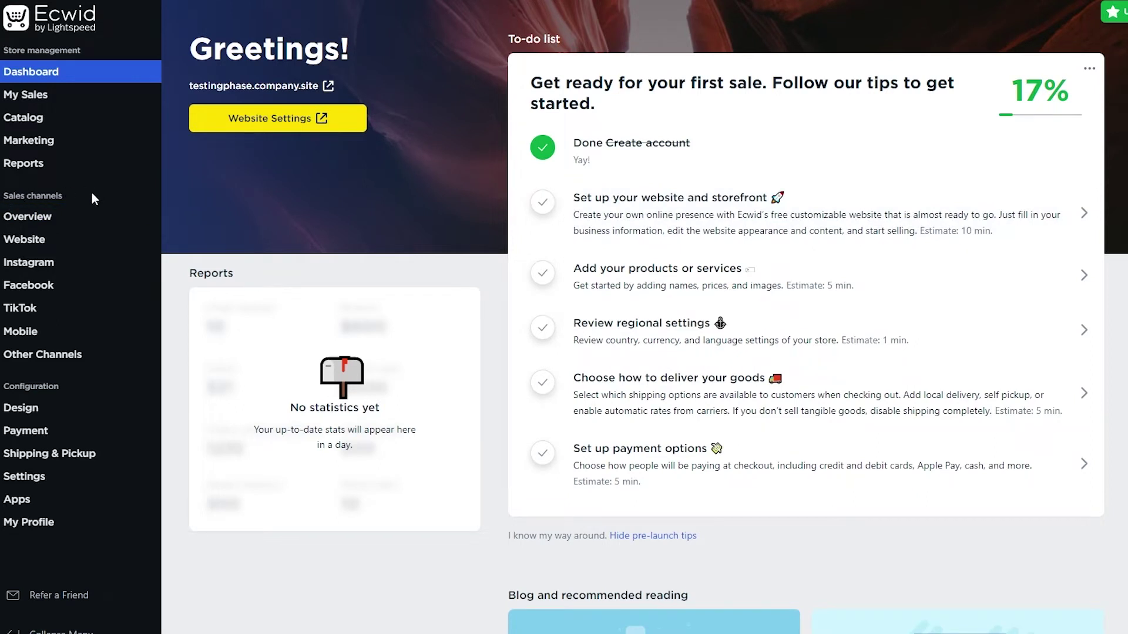
# - Open the website channel's design page and preview the current storefront in a new browser tab
pyautogui.moveTo(38, 247)
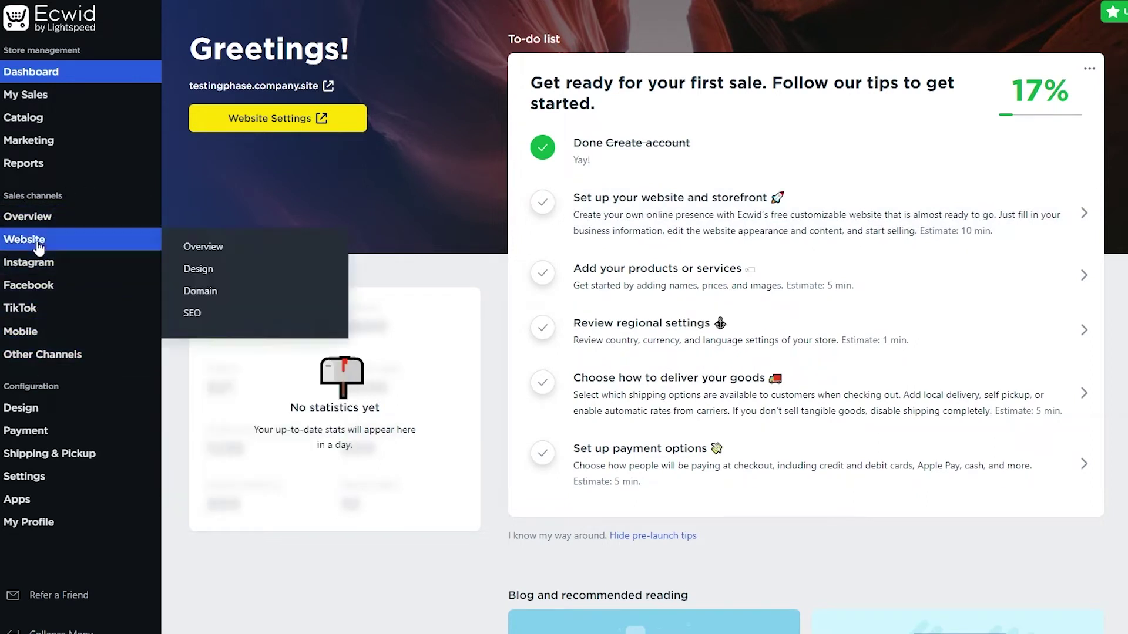
pyautogui.click(215, 272)
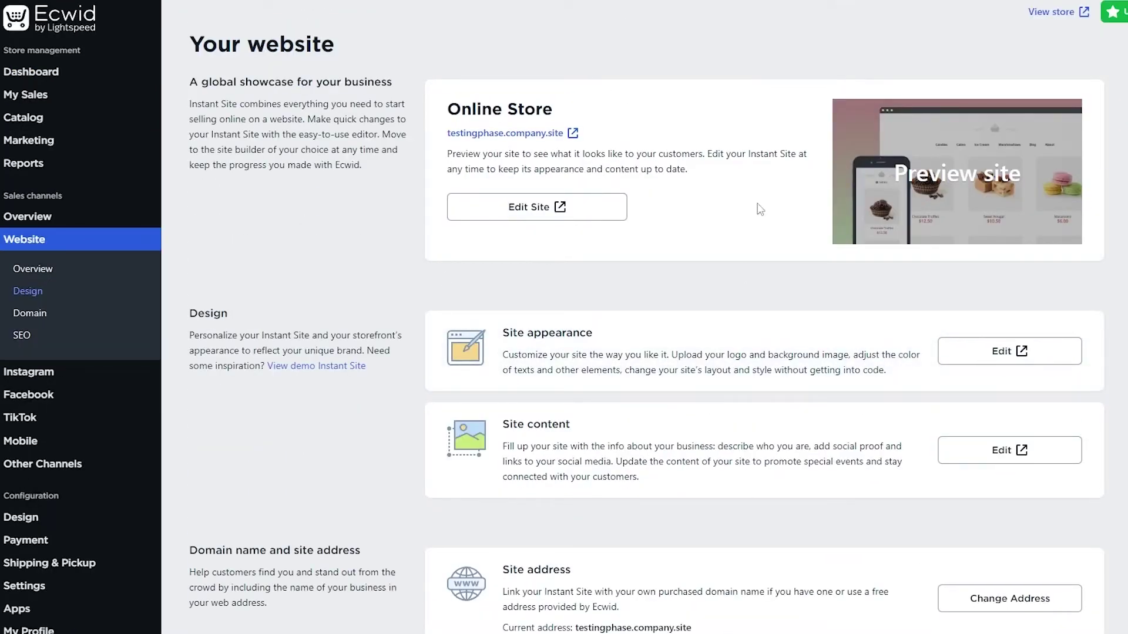
pyautogui.rightClick(482, 141)
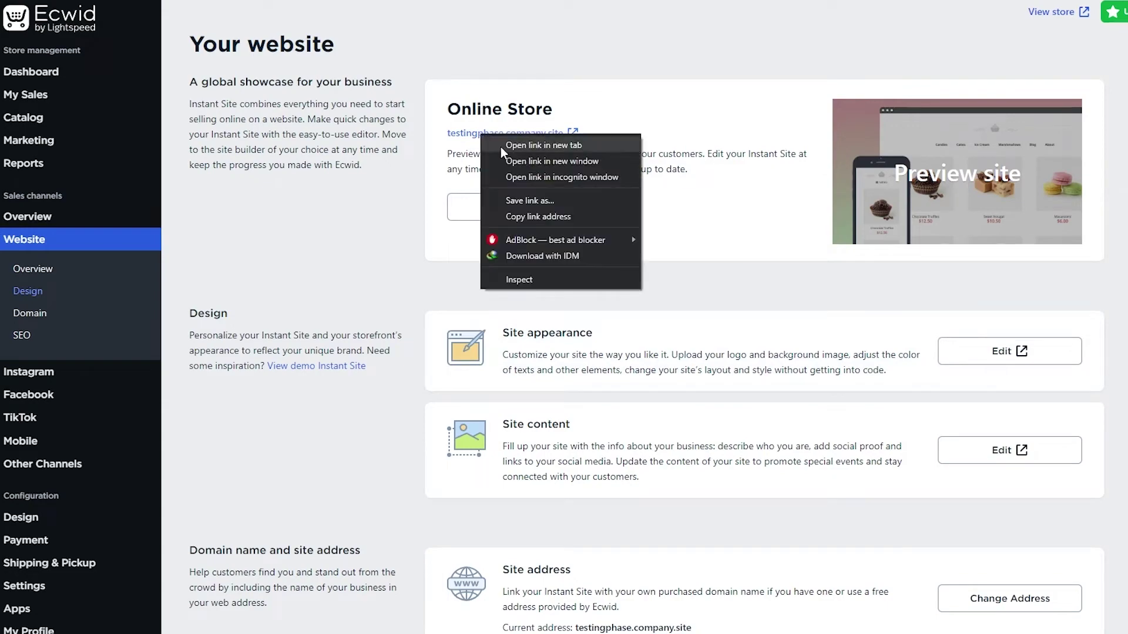
pyautogui.click(502, 147)
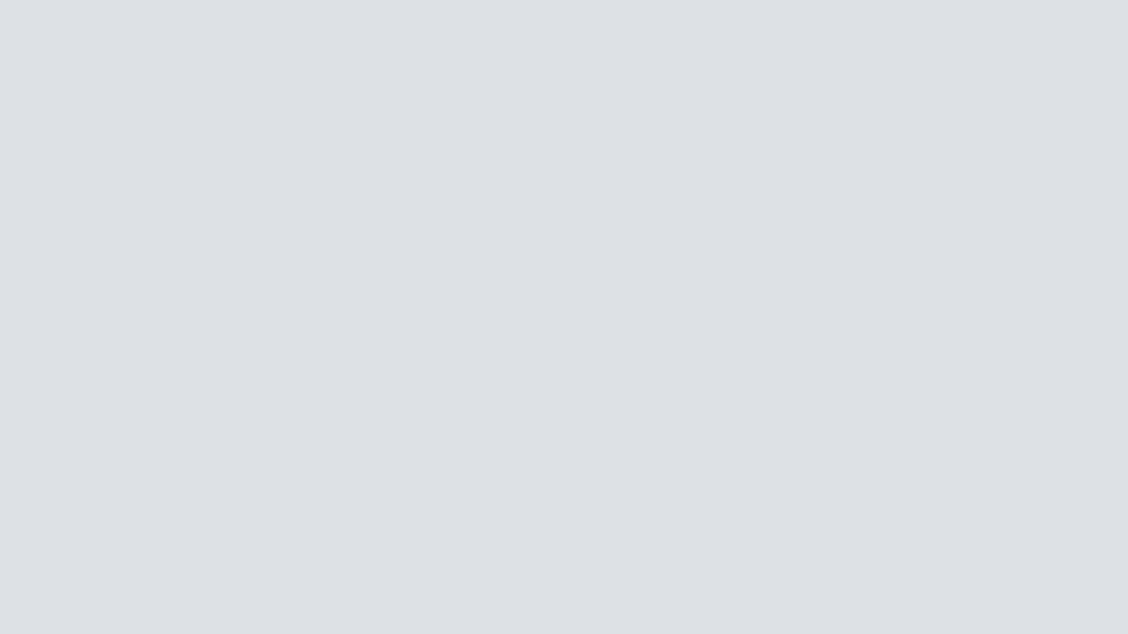
pyautogui.scroll(-8, 361, 222)
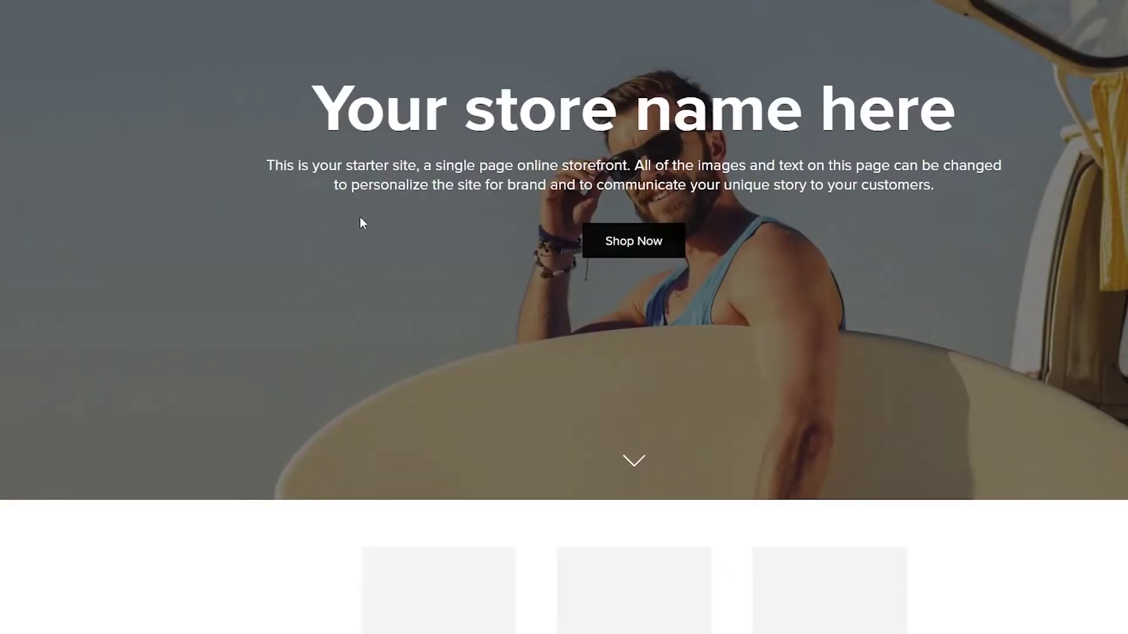
pyautogui.scroll(8, 365, 219)
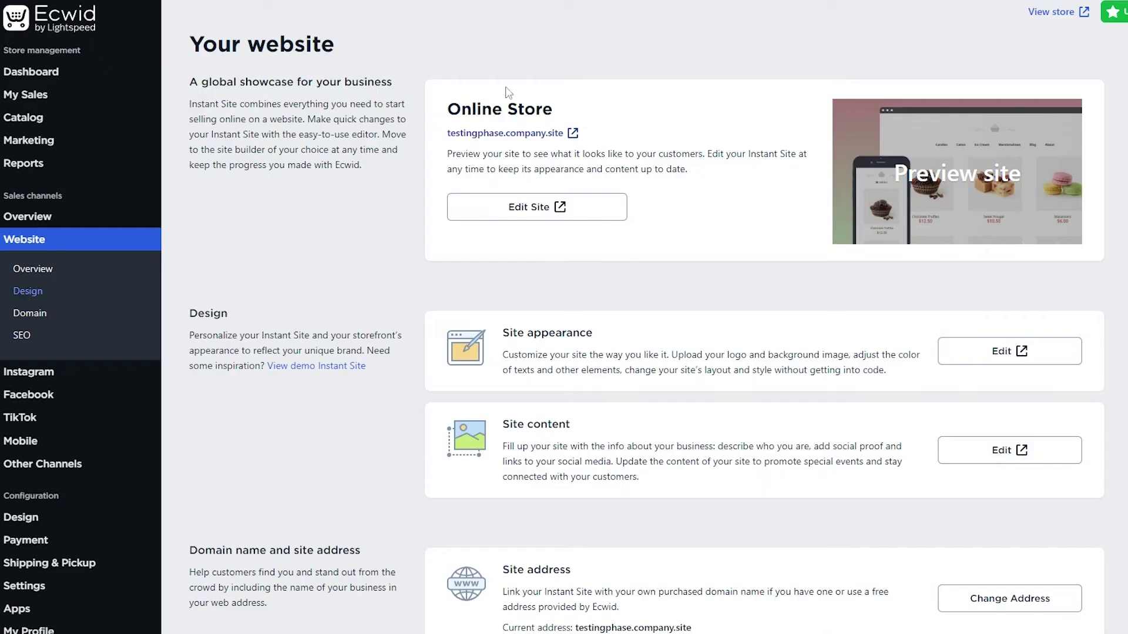
# - Review the site editing, site address, SEO and additional platform options for the website
pyautogui.click(552, 213)
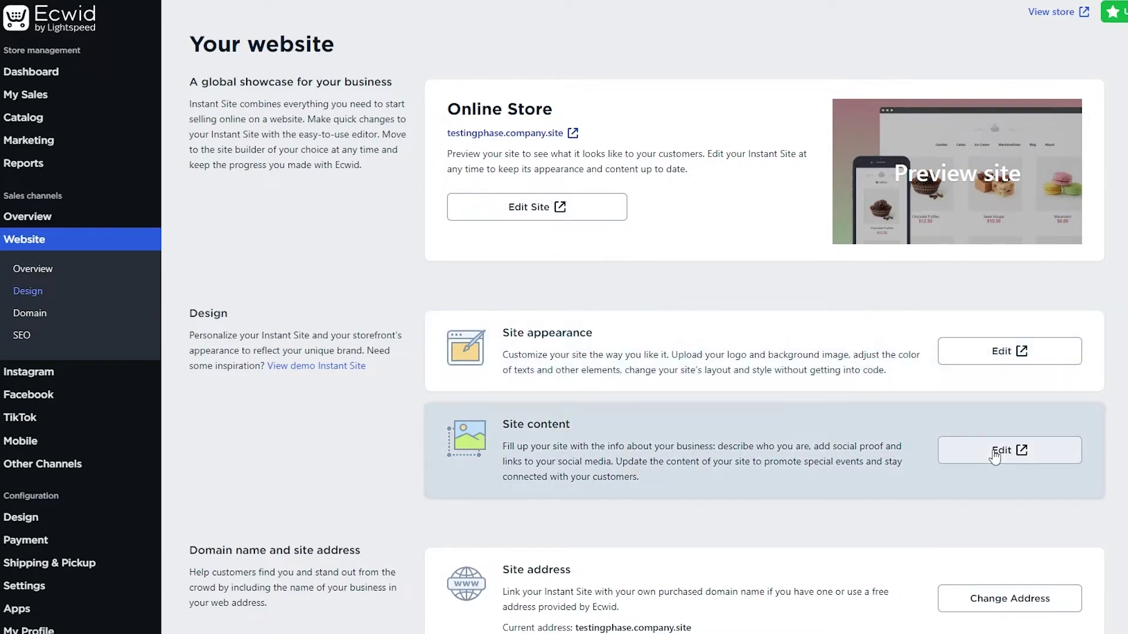
pyautogui.scroll(-5, 993, 460)
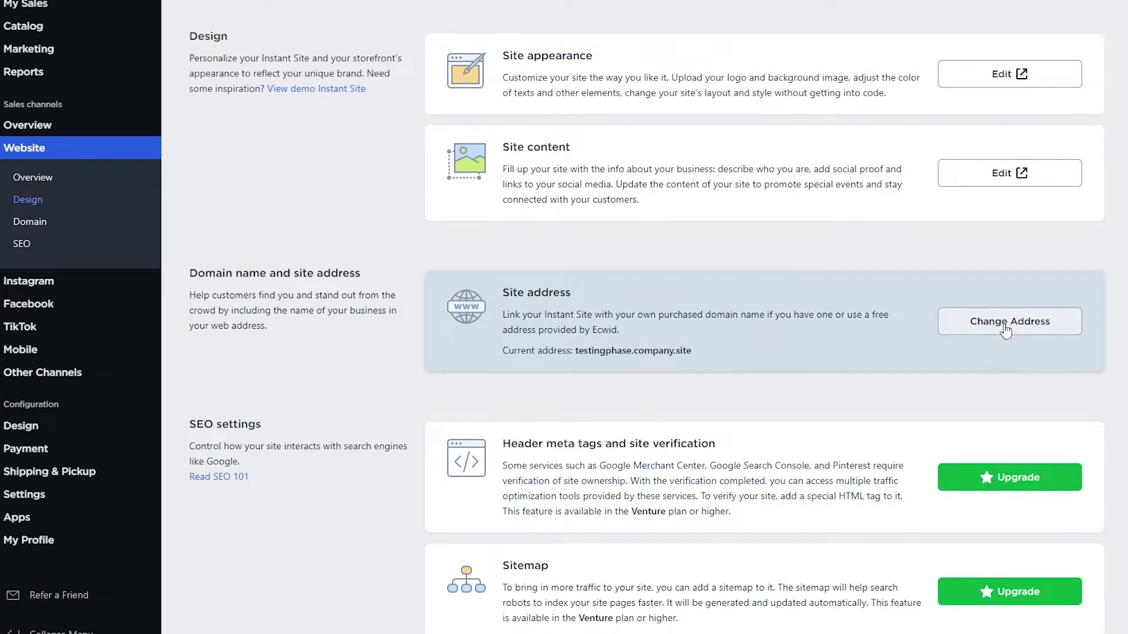
pyautogui.scroll(-5, 1006, 330)
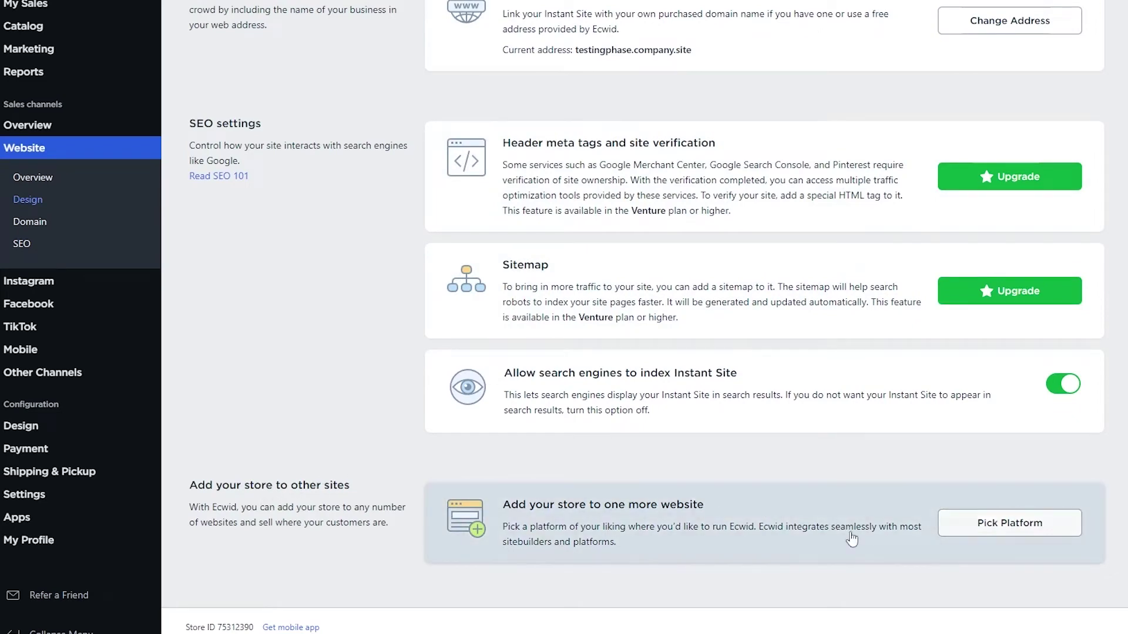
pyautogui.scroll(10, 977, 521)
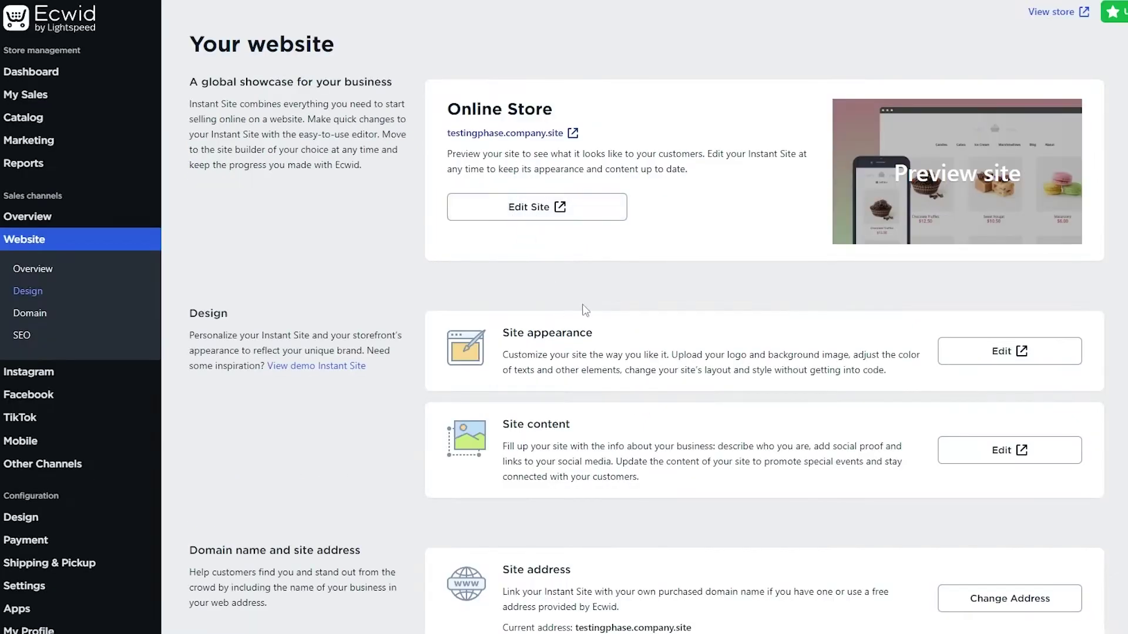
# - Open the site appearance editor and browse its full collection of design themes
pyautogui.click(1002, 354)
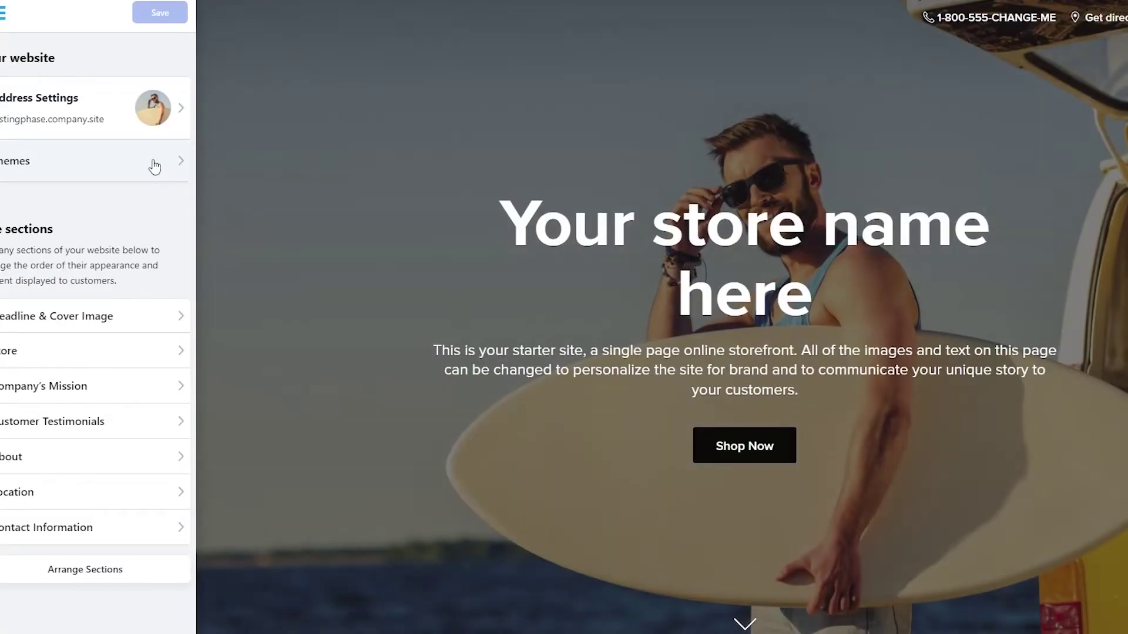
pyautogui.click(98, 164)
pyautogui.scroll(-5, 487, 211)
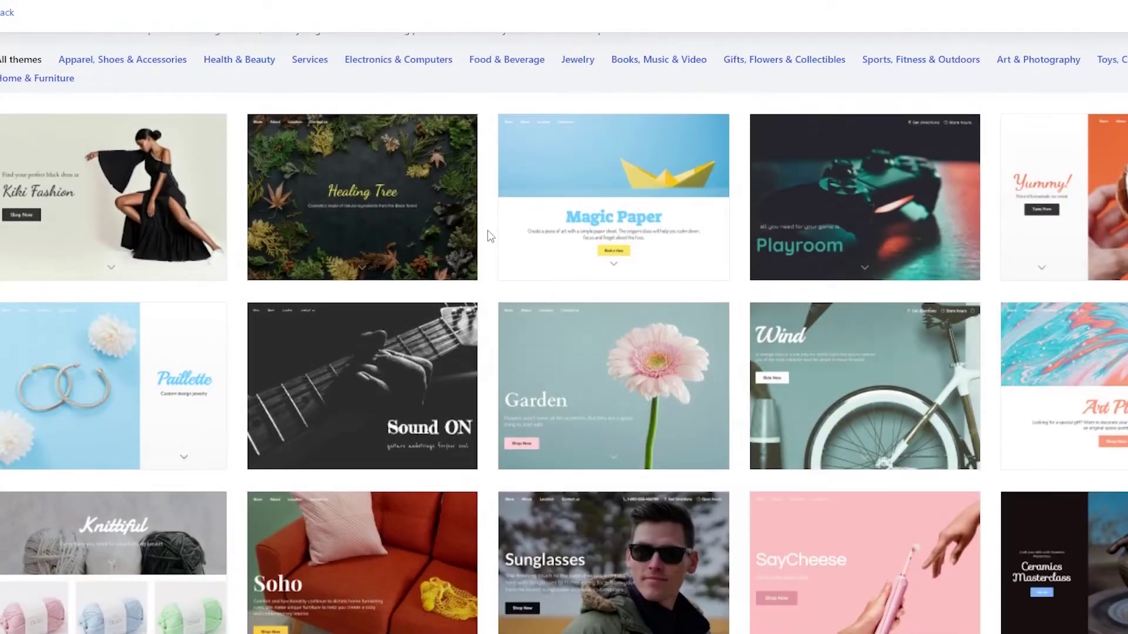
pyautogui.scroll(-10, 487, 235)
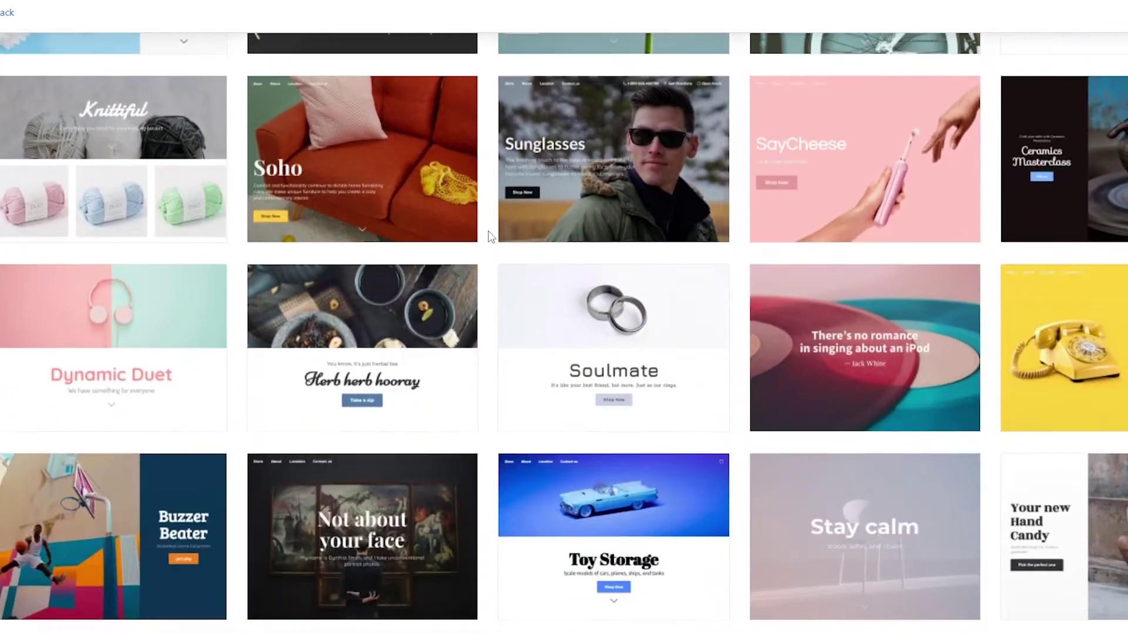
pyautogui.scroll(-11, 491, 237)
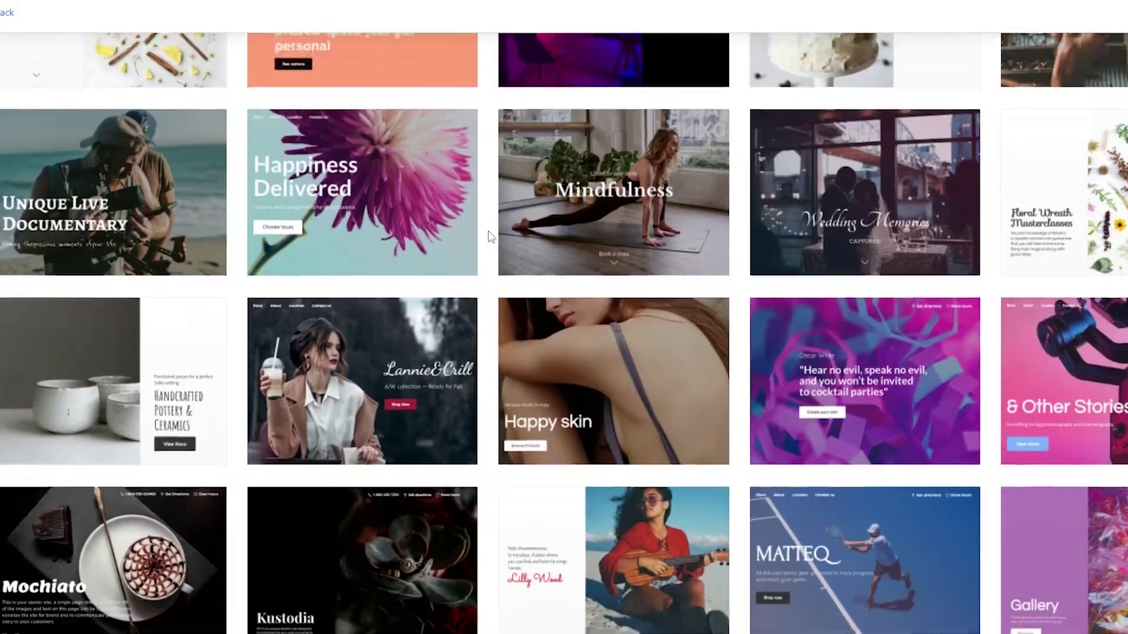
pyautogui.scroll(-8, 491, 237)
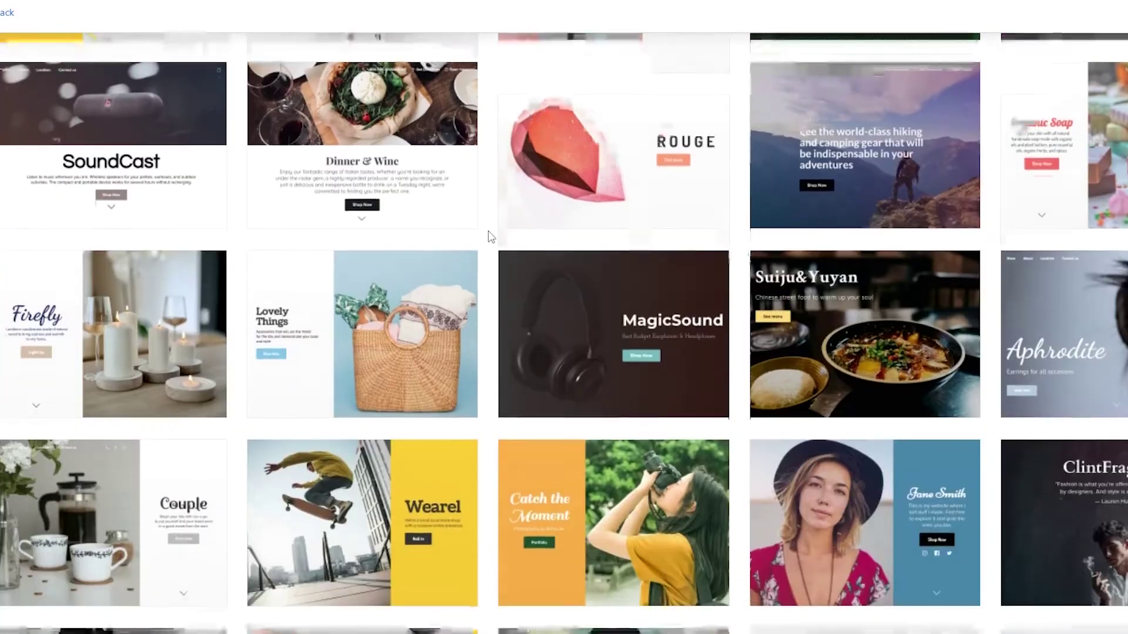
pyautogui.scroll(-3, 491, 236)
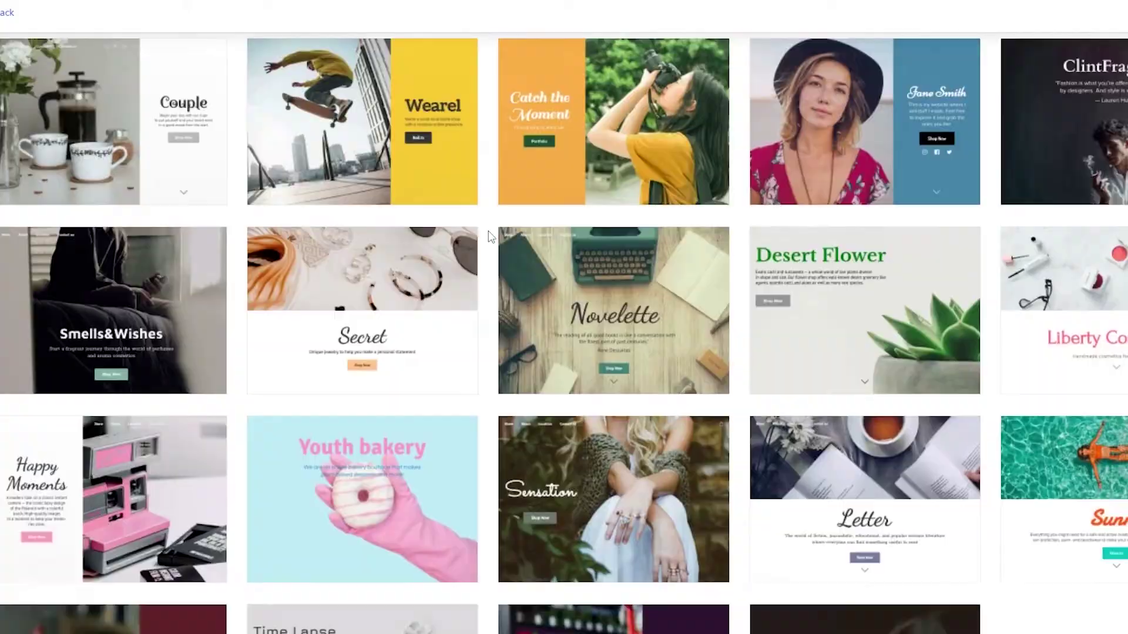
pyautogui.scroll(14, 493, 247)
pyautogui.scroll(20, 496, 254)
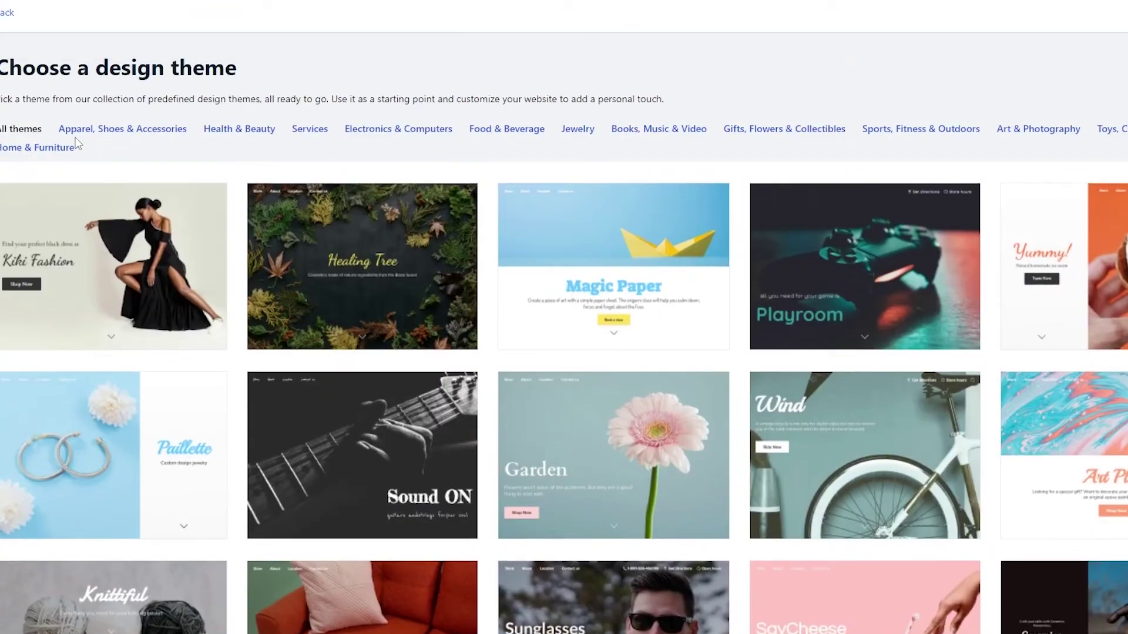
# - Filter the themes by Apparel, Shoes & Accessories and apply the Wearel theme to the site
pyautogui.click(105, 135)
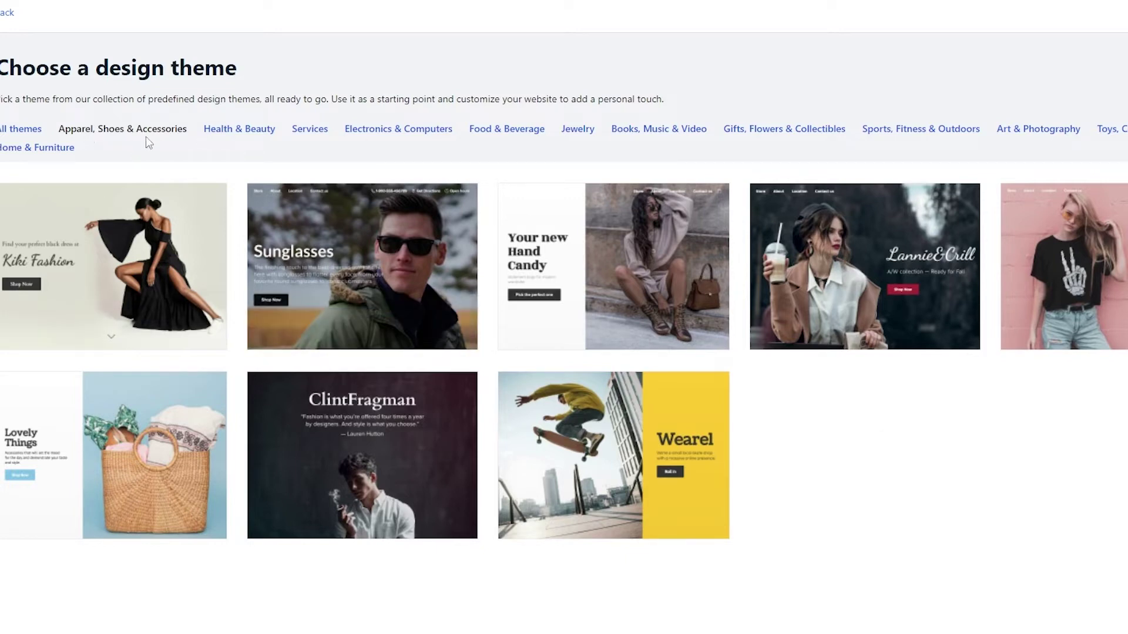
pyautogui.moveTo(652, 491)
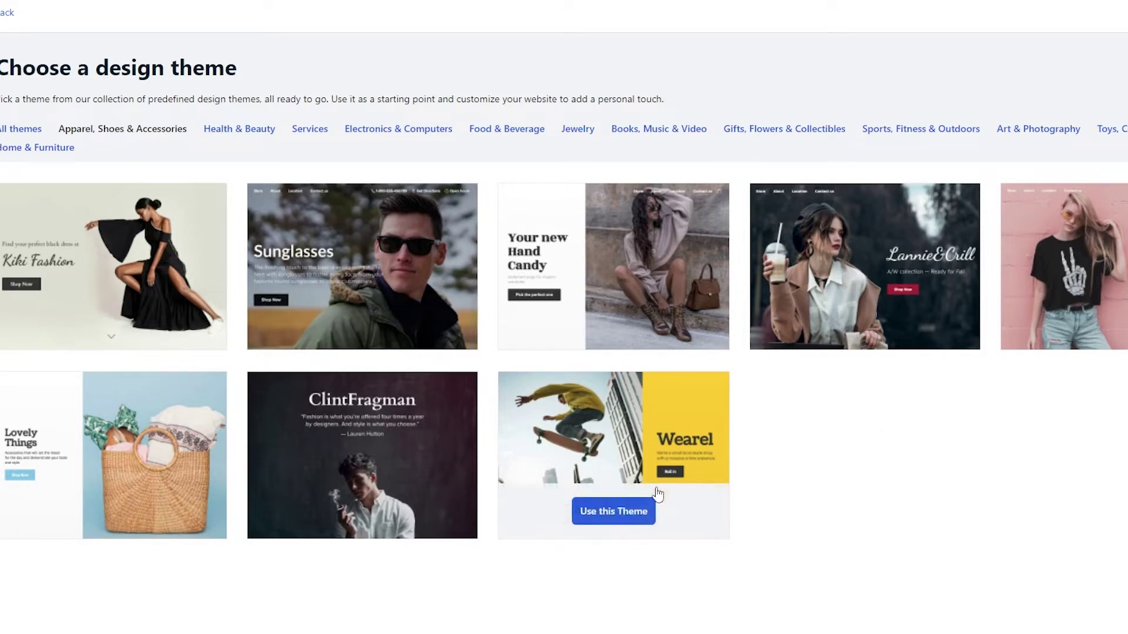
pyautogui.click(633, 512)
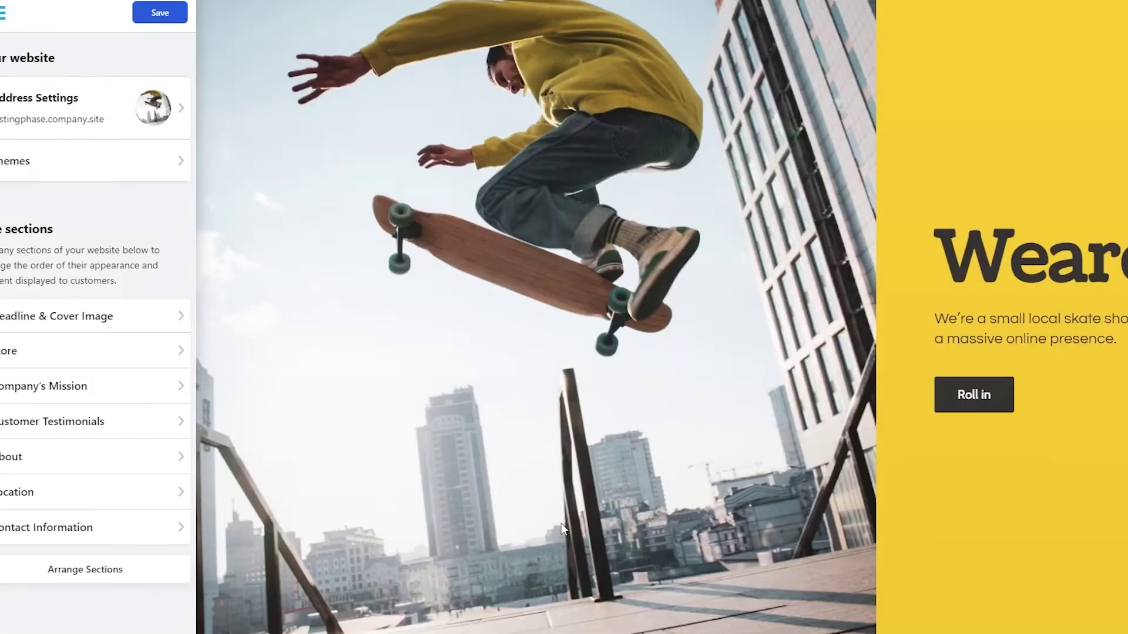
# - Examine the themed site's preview from the cover image through the products, testimonial, About Us, Location and contact sections
pyautogui.scroll(-10, 601, 403)
pyautogui.scroll(8, 601, 405)
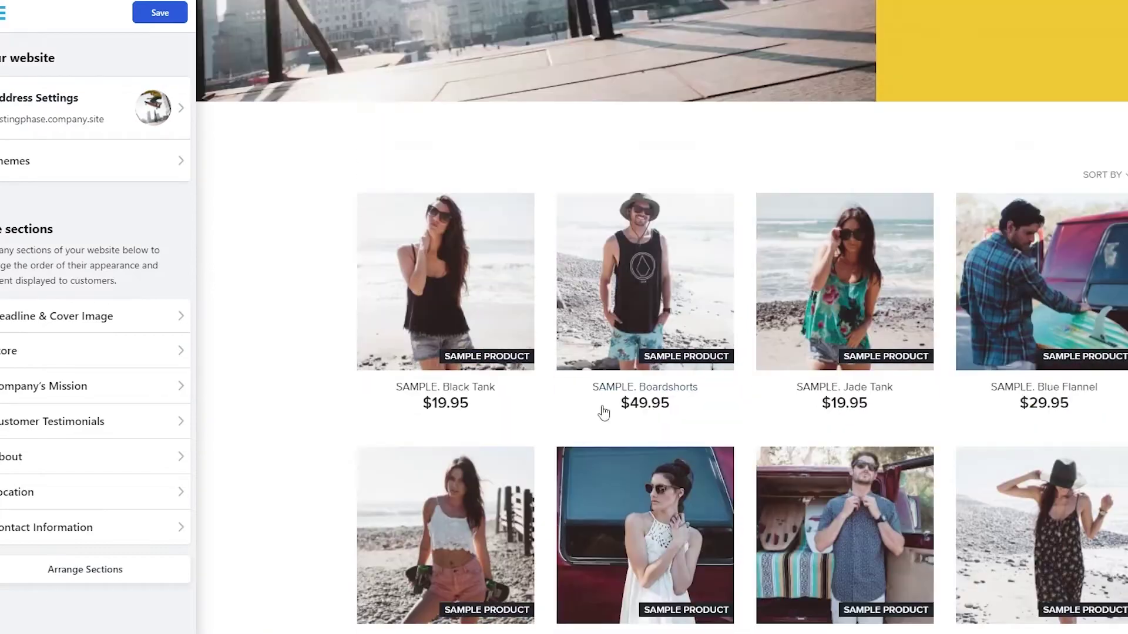
pyautogui.scroll(-4, 559, 354)
pyautogui.scroll(-9, 686, 269)
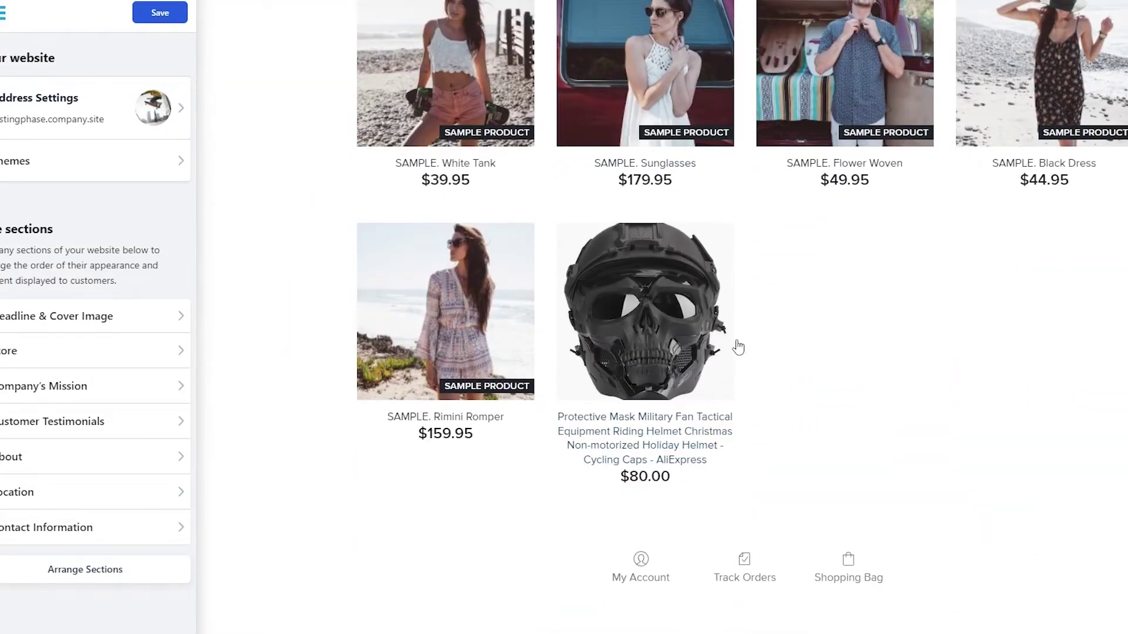
pyautogui.scroll(-2, 758, 317)
pyautogui.scroll(-9, 705, 358)
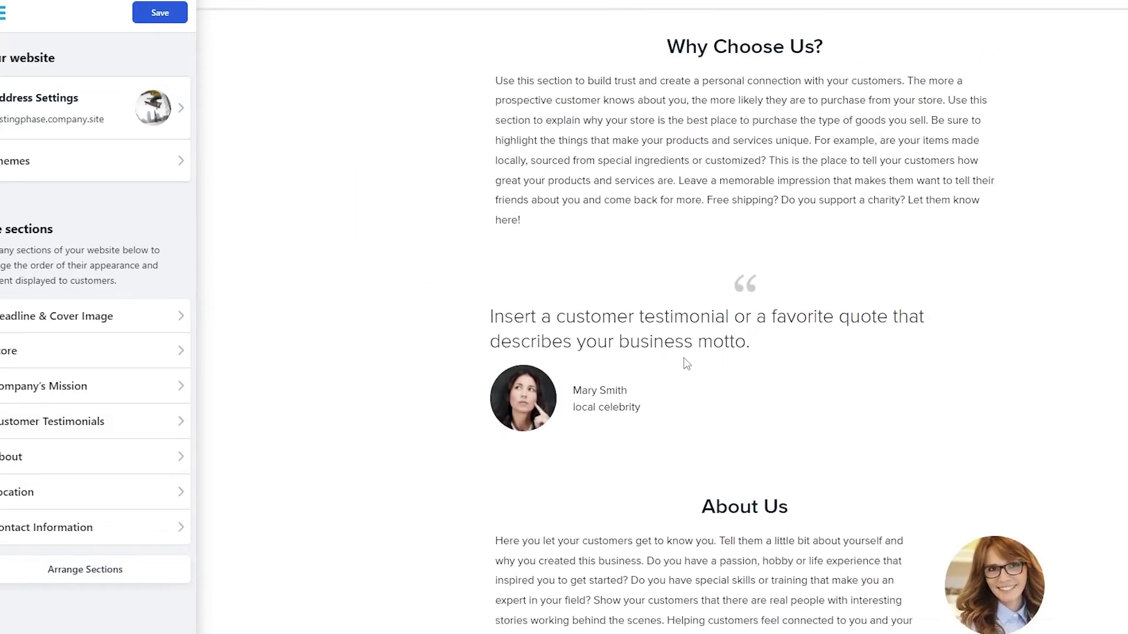
pyautogui.scroll(2, 687, 364)
pyautogui.scroll(-12, 736, 165)
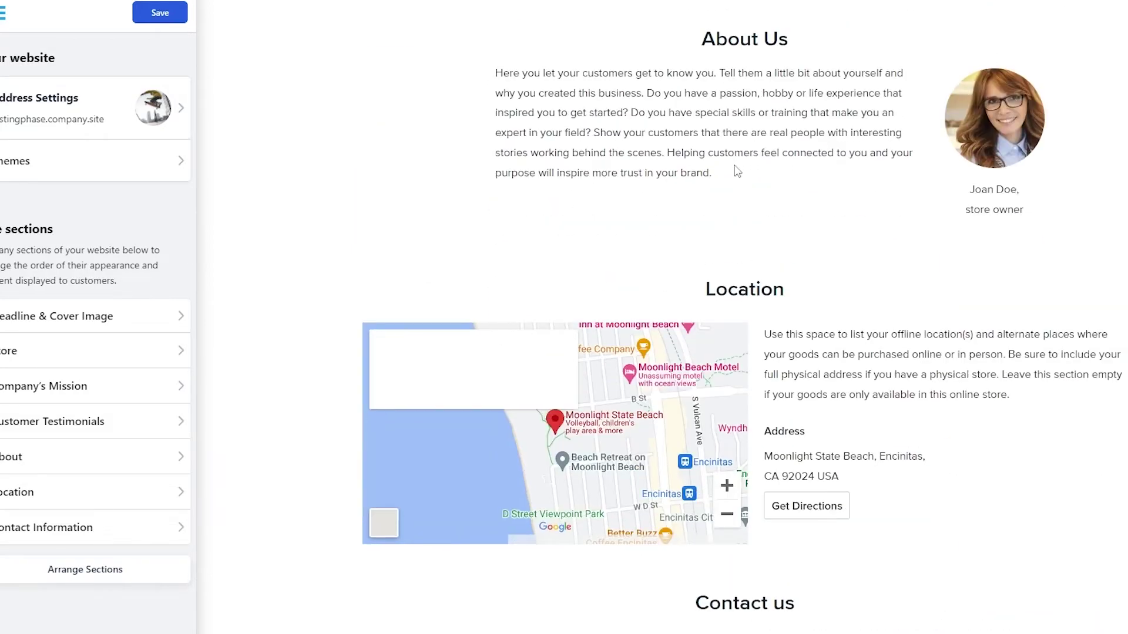
pyautogui.scroll(20, 780, 335)
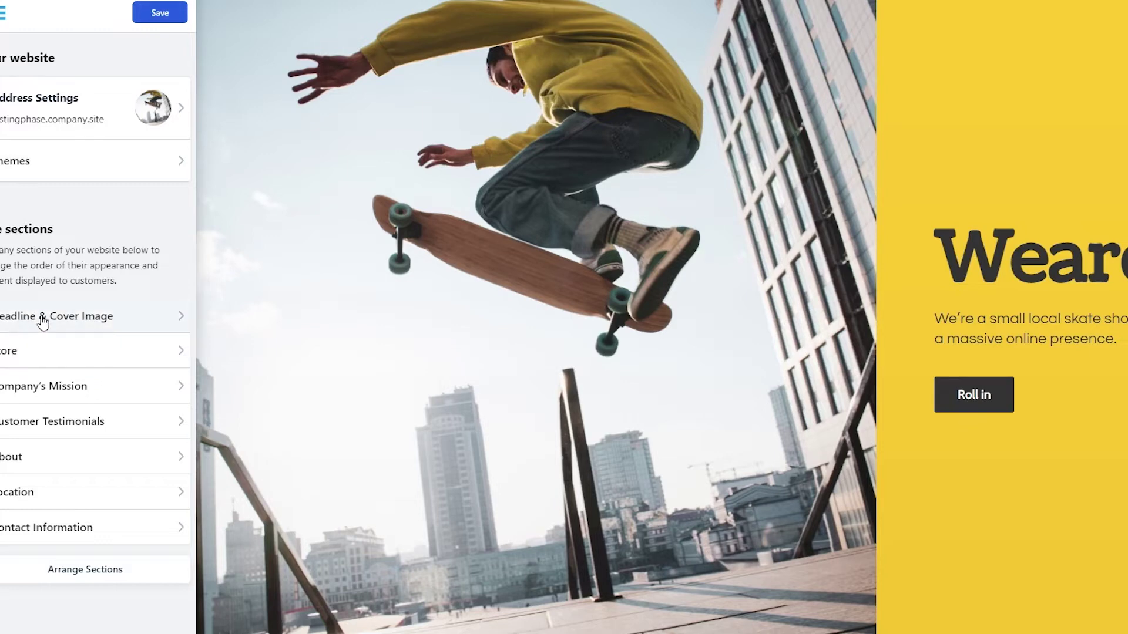
# - Open the Headline & Cover Image section and review its headline, layout, background and call-to-action options
pyautogui.click(70, 321)
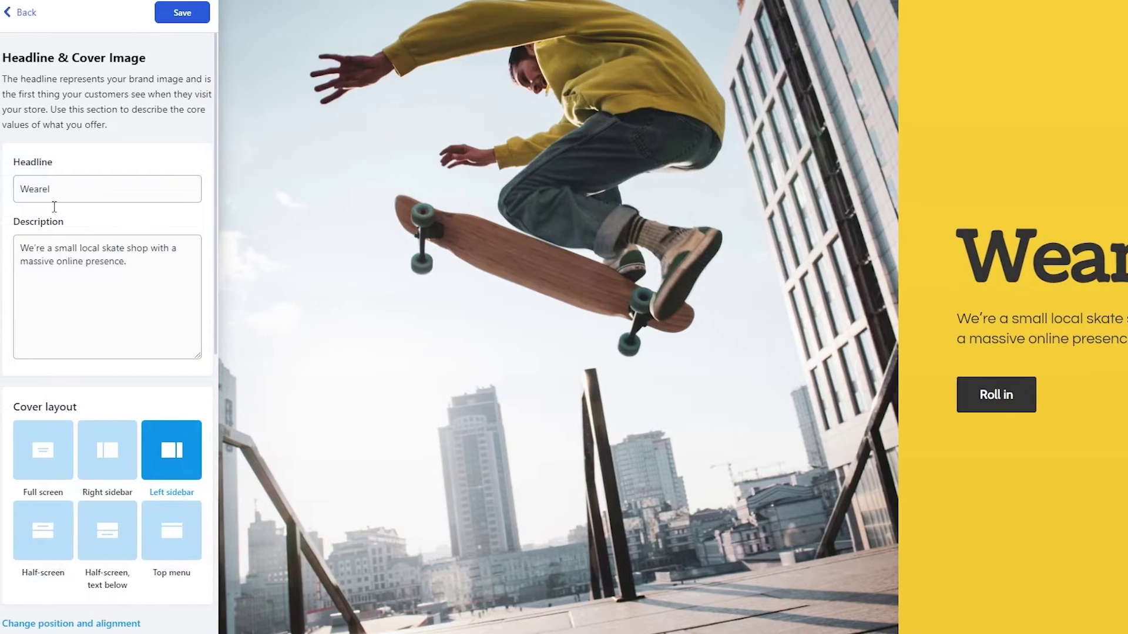
pyautogui.scroll(-5, 71, 299)
pyautogui.scroll(2, 133, 244)
pyautogui.scroll(-5, 117, 265)
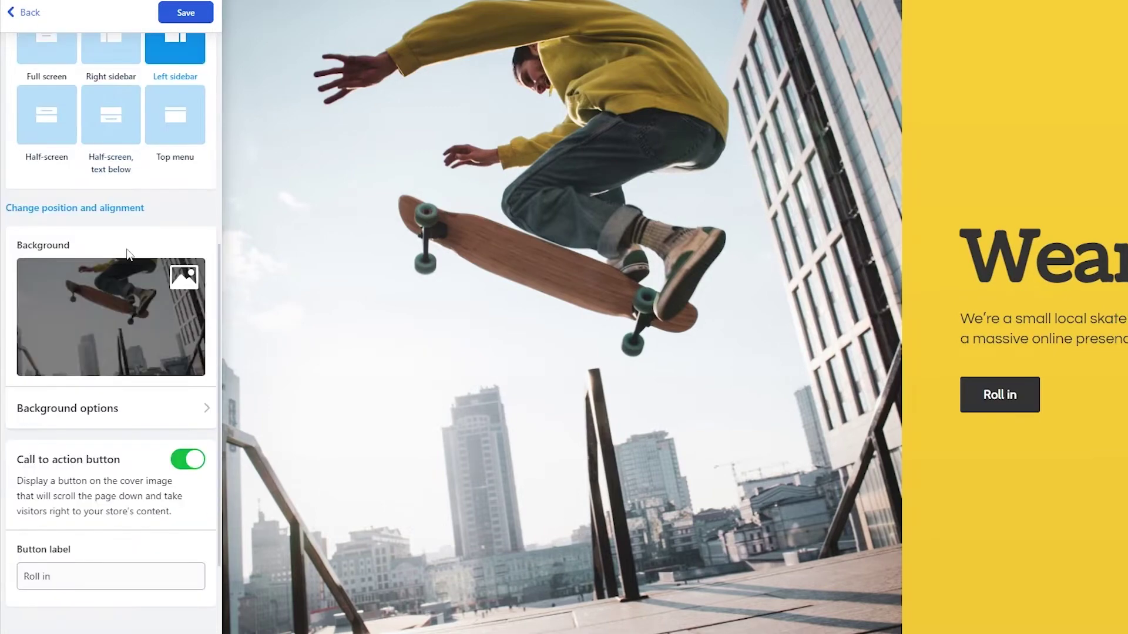
pyautogui.scroll(5, 36, 282)
pyautogui.scroll(-5, 118, 327)
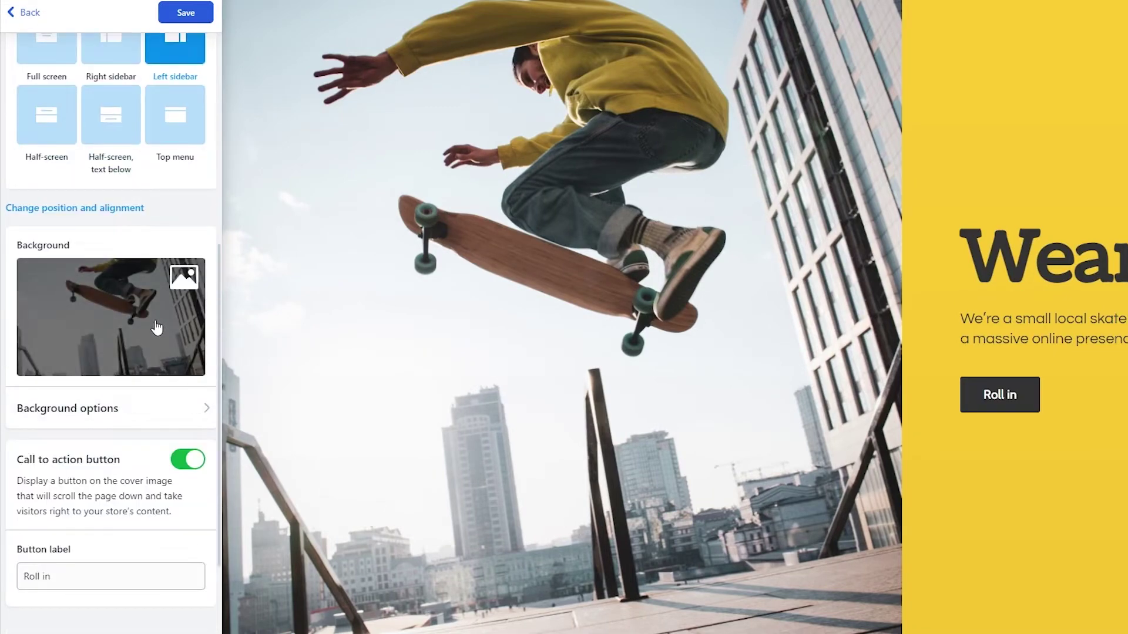
pyautogui.scroll(5, 157, 328)
# - Try the Full screen, Left sidebar, Half-screen and Top menu cover layouts and settle on the Right sidebar layout
pyautogui.click(28, 467)
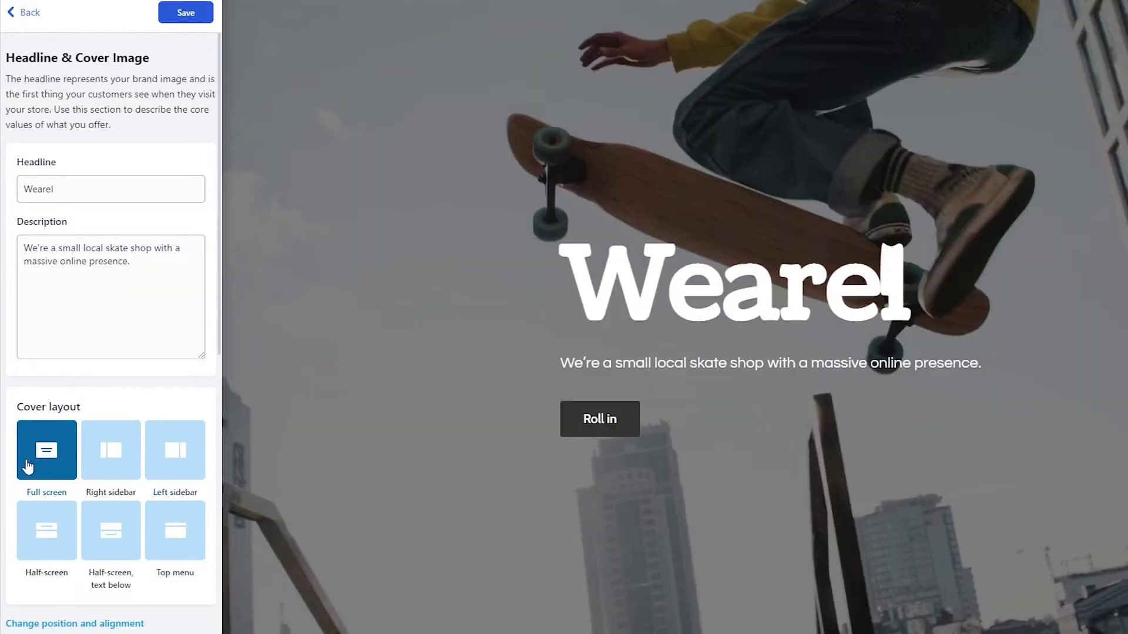
pyautogui.click(118, 451)
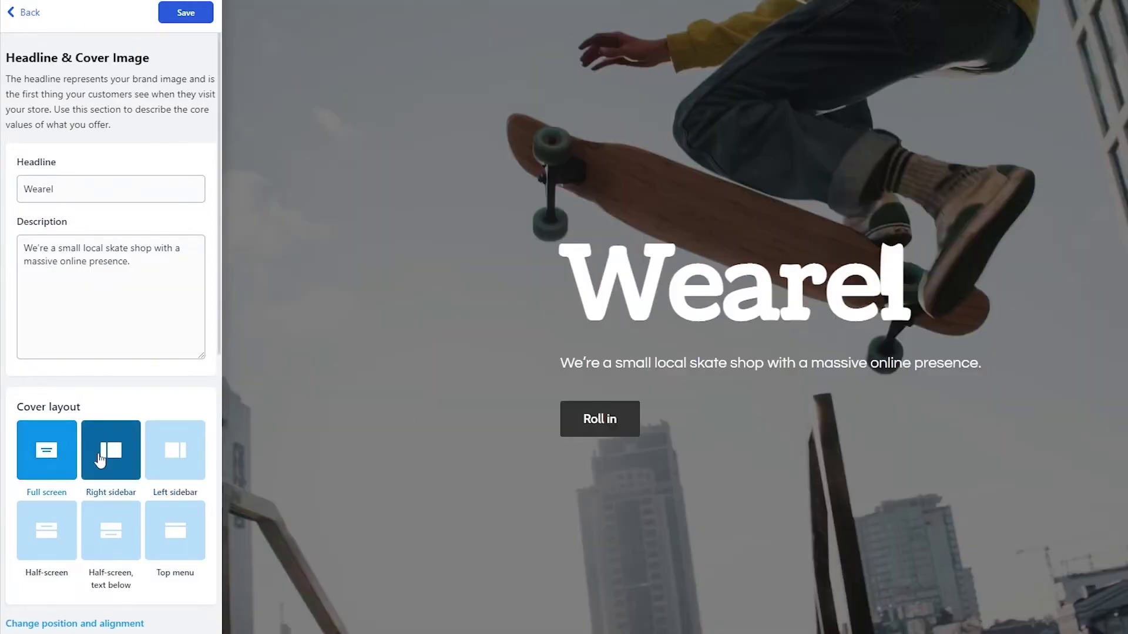
pyautogui.click(175, 451)
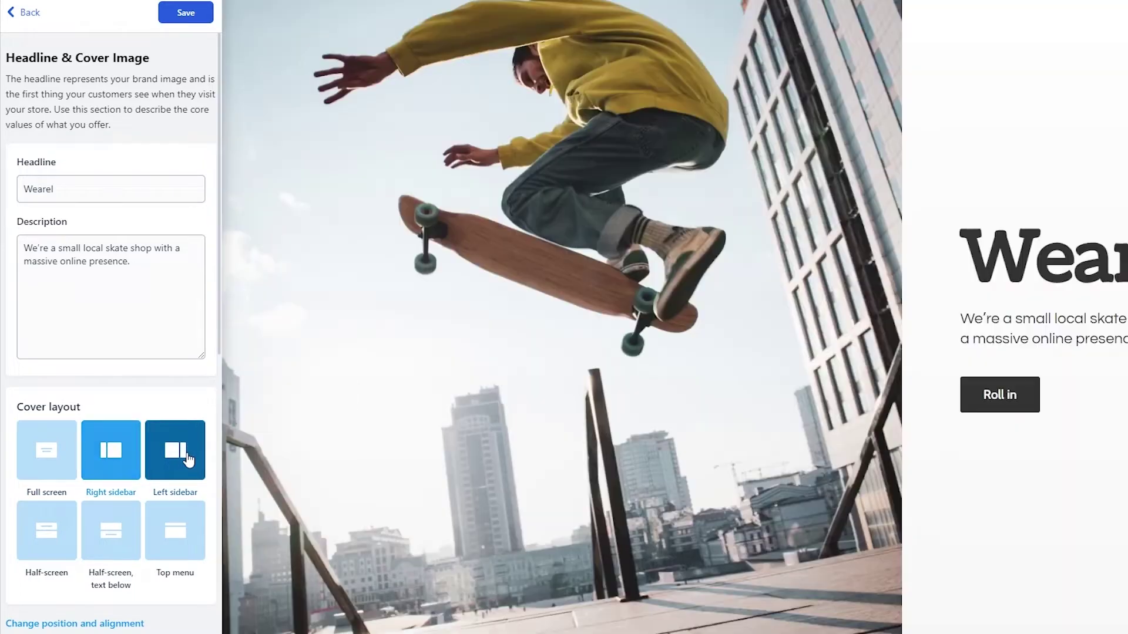
pyautogui.click(44, 538)
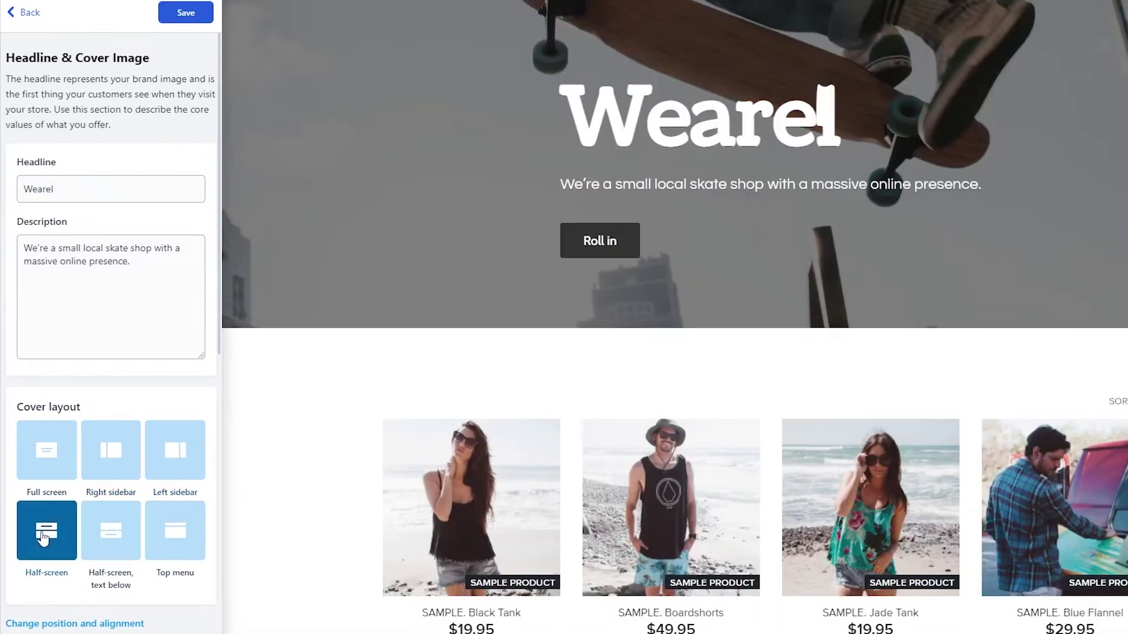
pyautogui.click(117, 539)
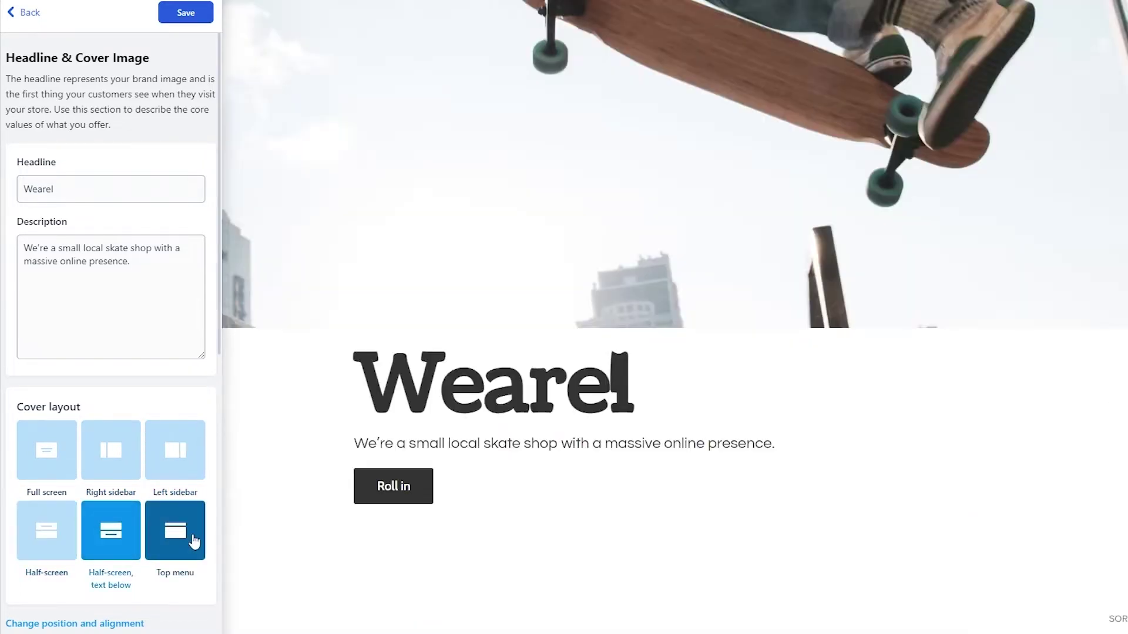
pyautogui.click(162, 545)
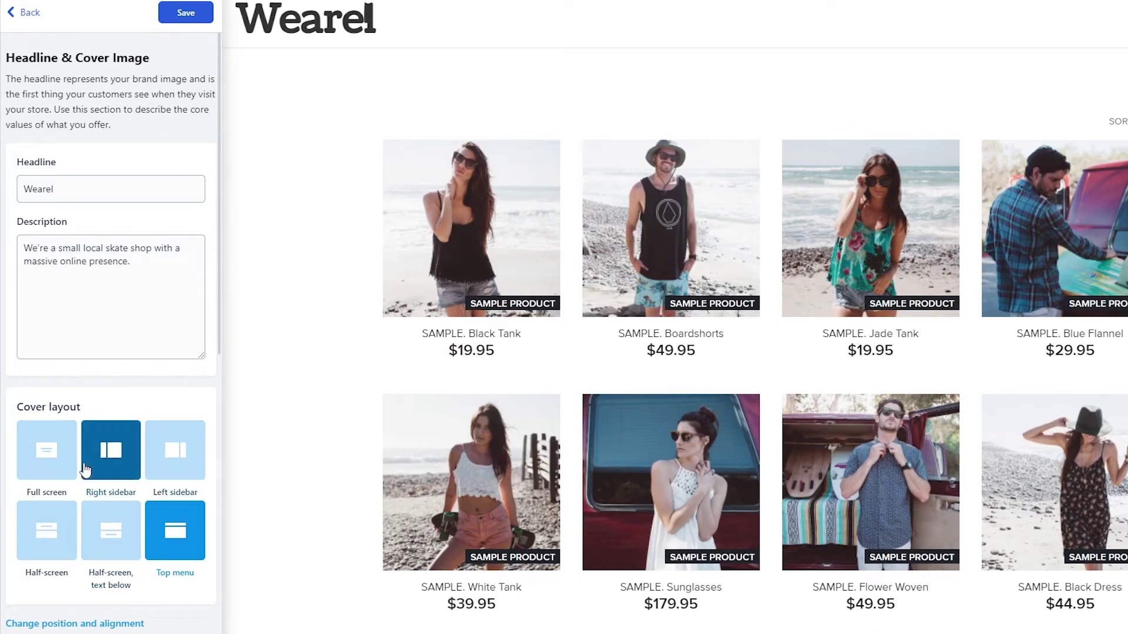
pyautogui.click(86, 470)
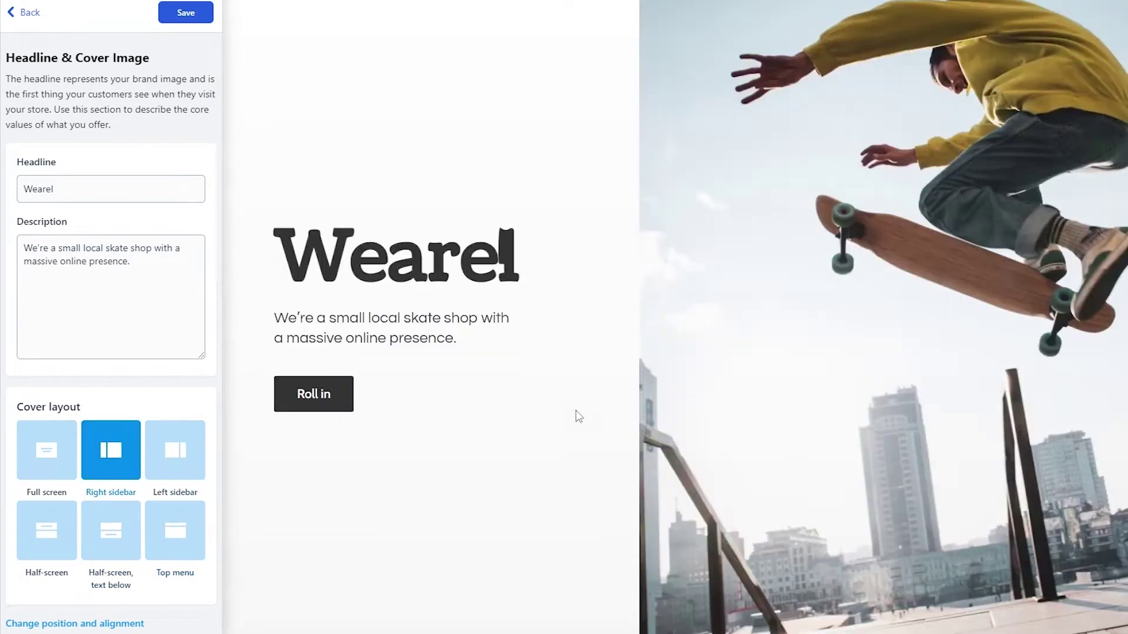
# - Examine the remaining cover options, including the background, call-to-action button label, typography, store logo, scroll arrow and top menu
pyautogui.scroll(-5, 118, 399)
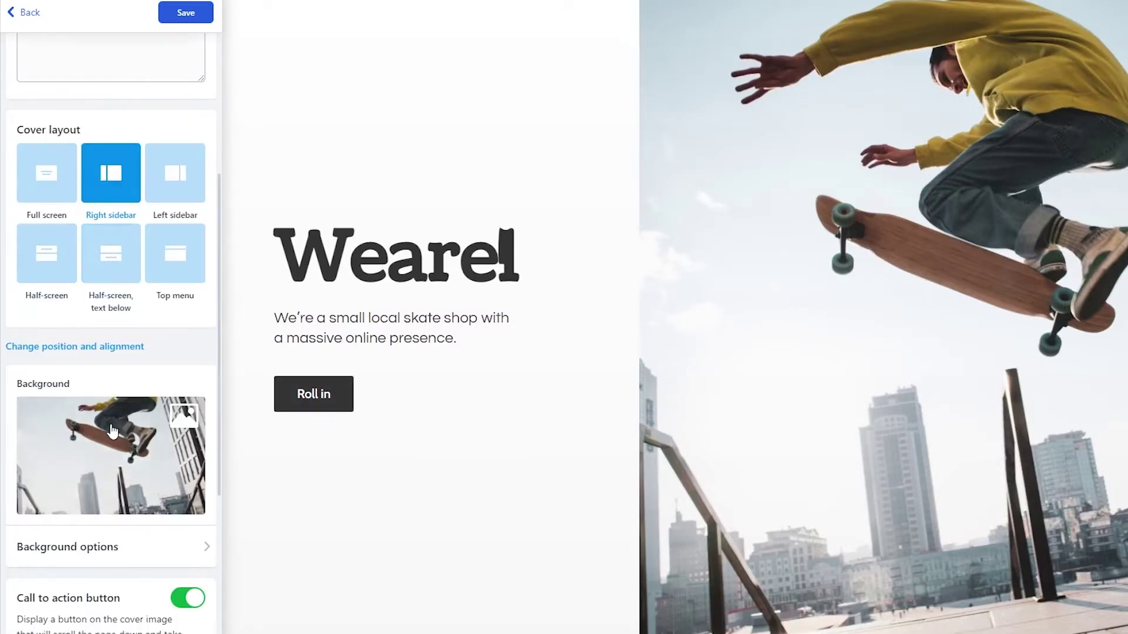
pyautogui.scroll(-5, 124, 303)
pyautogui.scroll(-1, 122, 300)
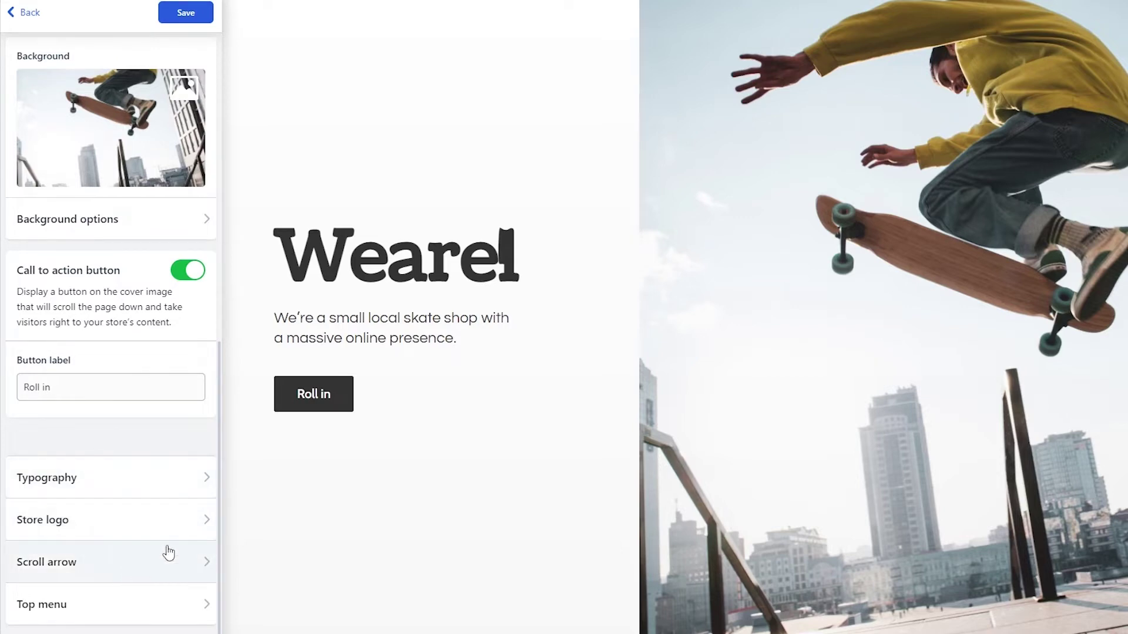
pyautogui.scroll(5, 192, 446)
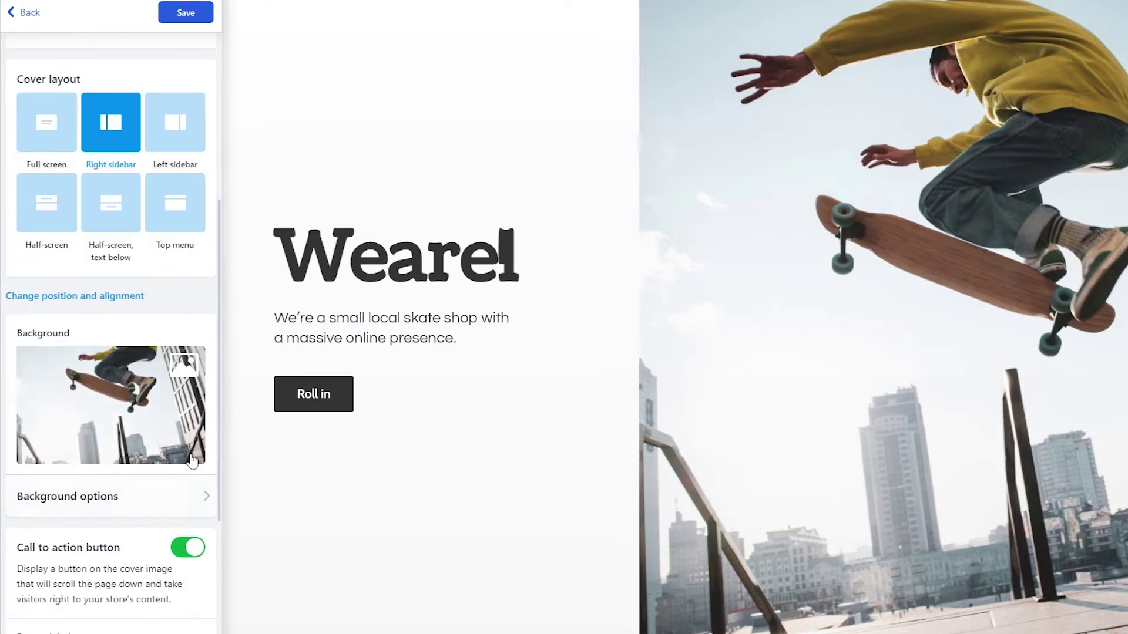
pyautogui.scroll(6, 113, 294)
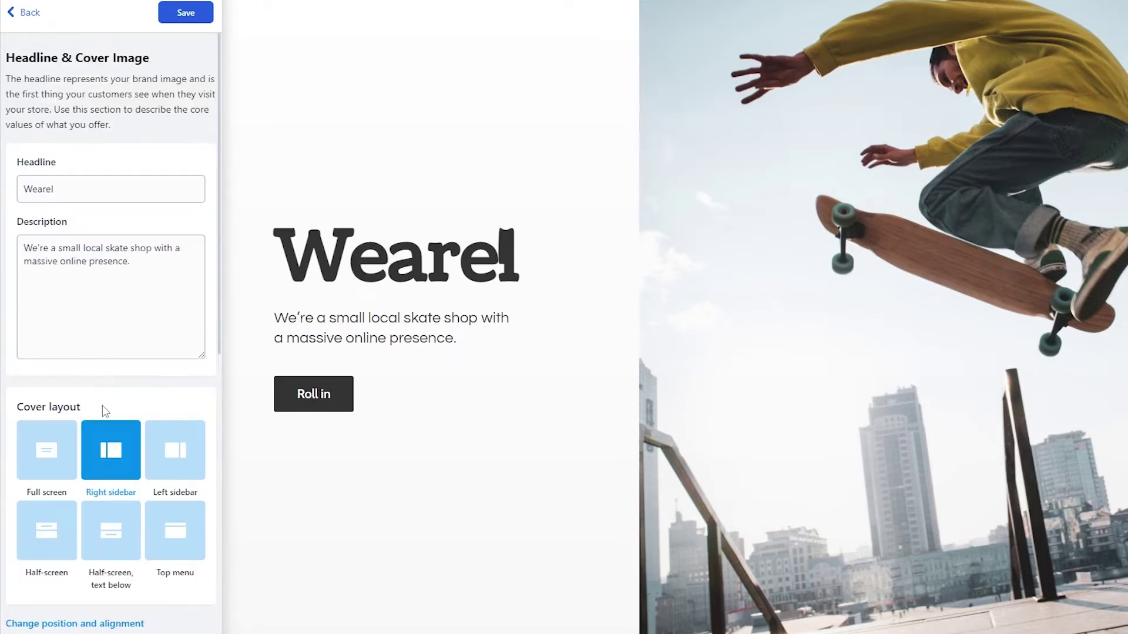
pyautogui.scroll(-8, 114, 450)
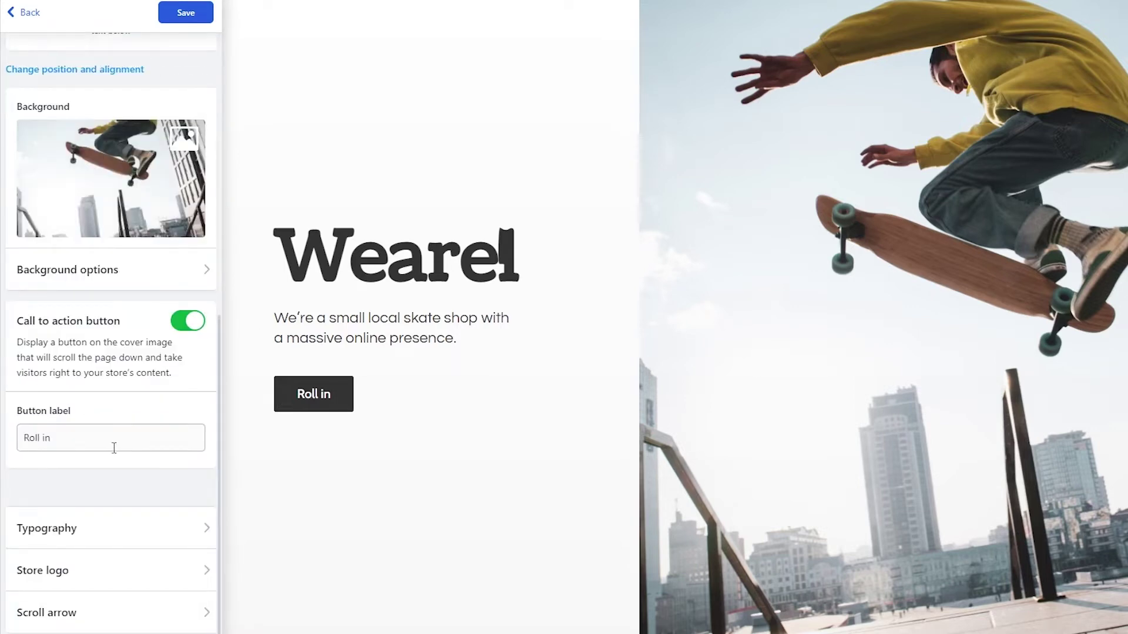
pyautogui.scroll(-1, 113, 448)
pyautogui.scroll(-5, 294, 471)
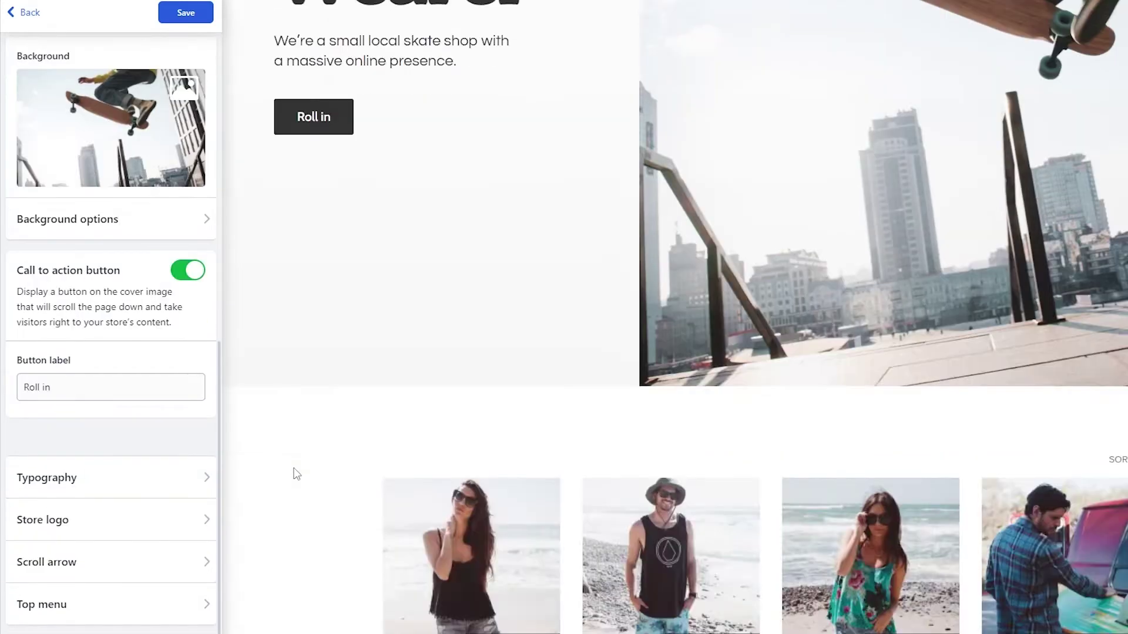
pyautogui.scroll(5, 295, 471)
pyautogui.click(133, 385)
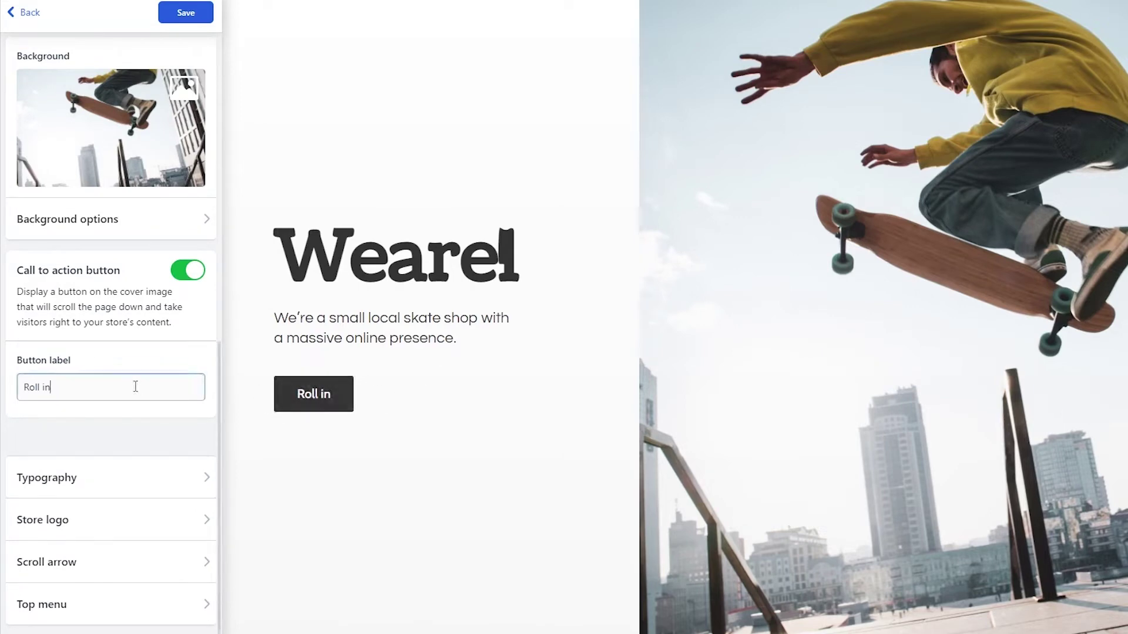
pyautogui.hotkey('ctrl', 'a')
pyautogui.click(177, 391)
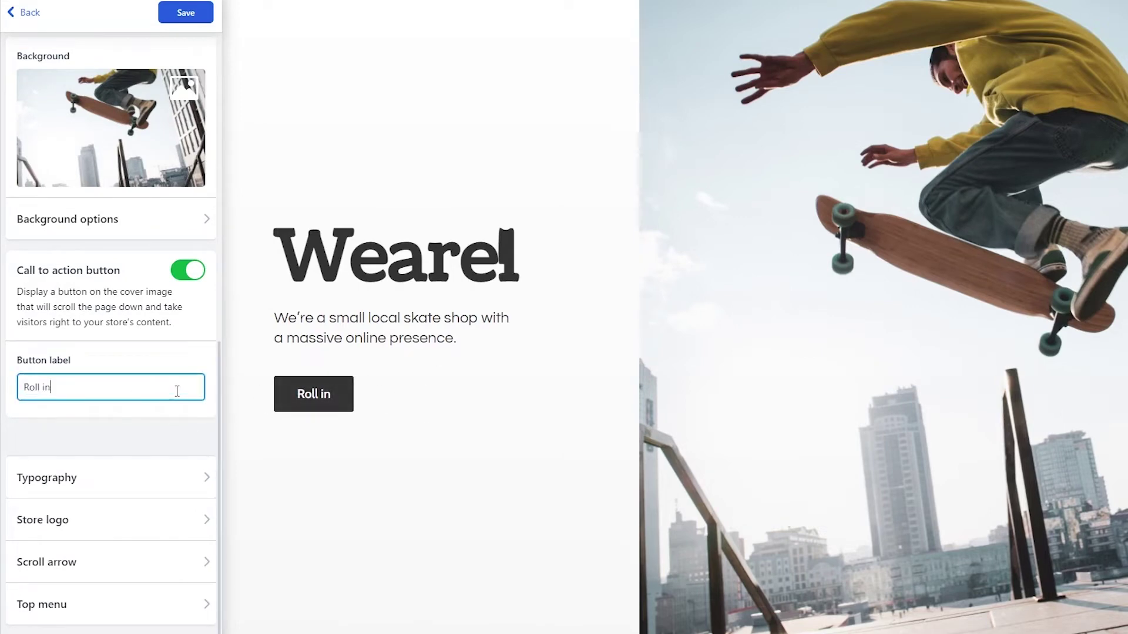
pyautogui.click(184, 371)
# - Save the headline and cover image changes and return to the list of site sections
pyautogui.scroll(10, 135, 493)
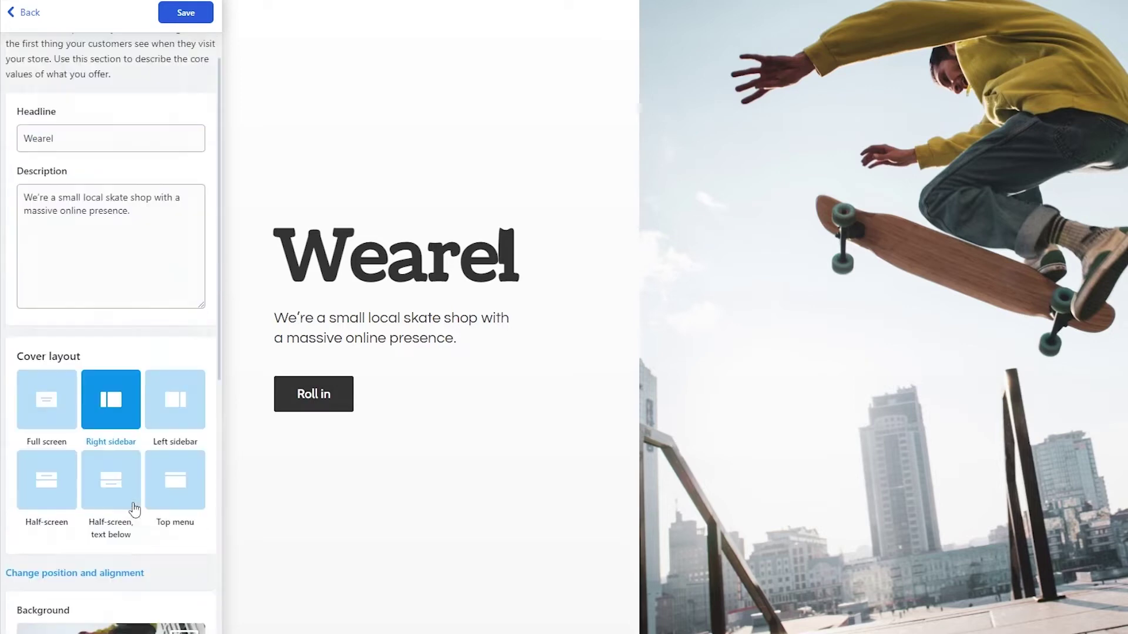
pyautogui.click(196, 13)
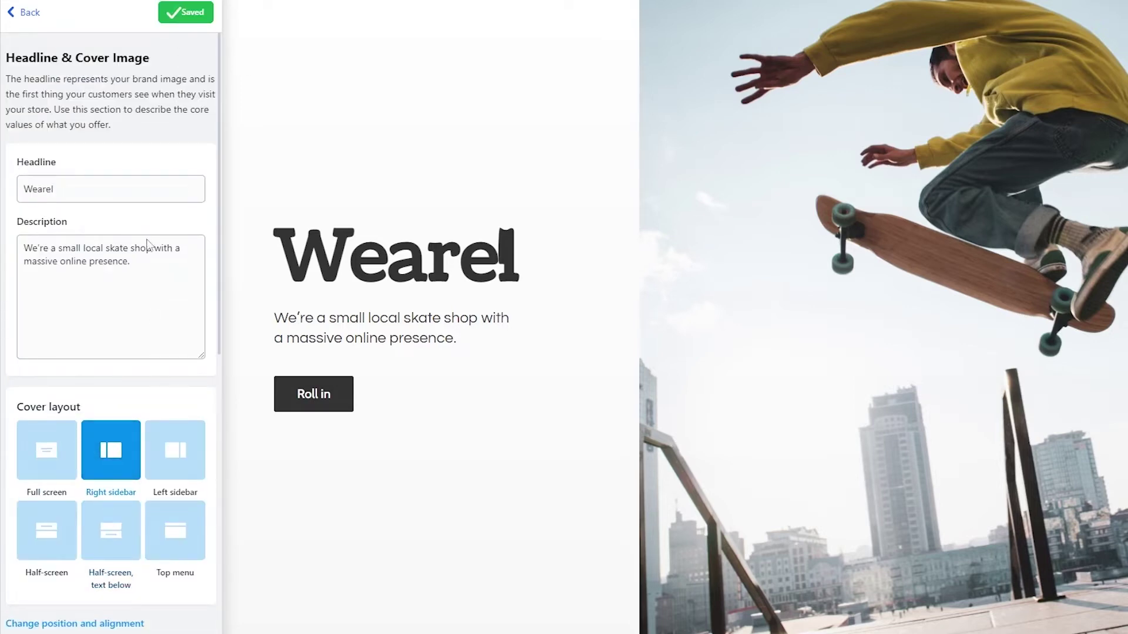
pyautogui.scroll(-6, 146, 244)
pyautogui.click(12, 12)
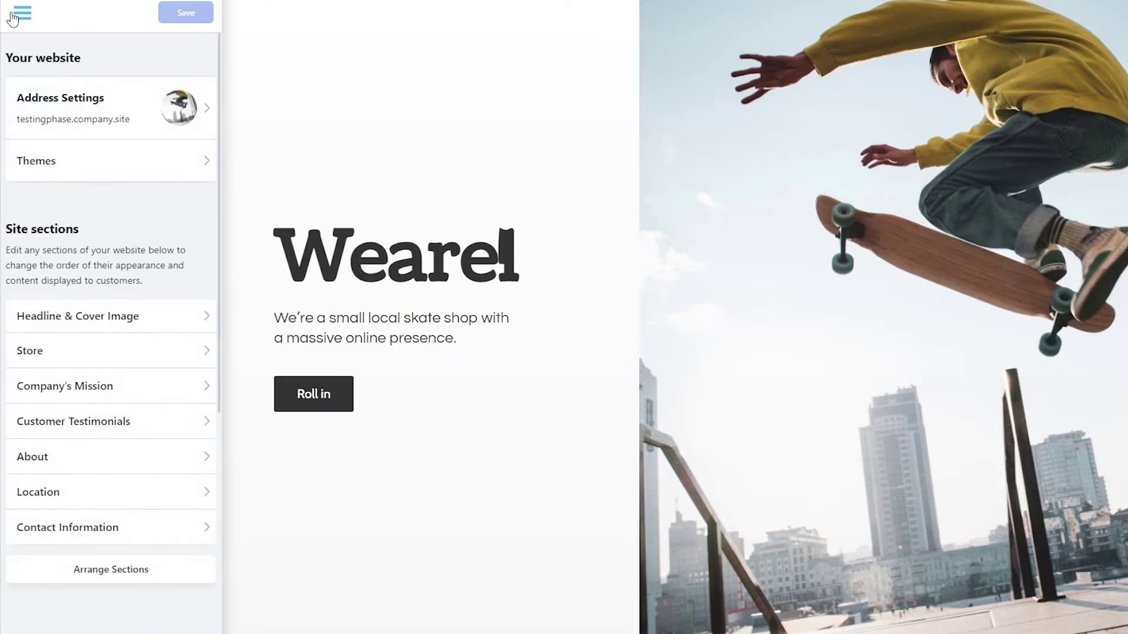
# - Open the Store section, try the Small and Large product thumbnail sizes and set the size back to Medium
pyautogui.click(123, 360)
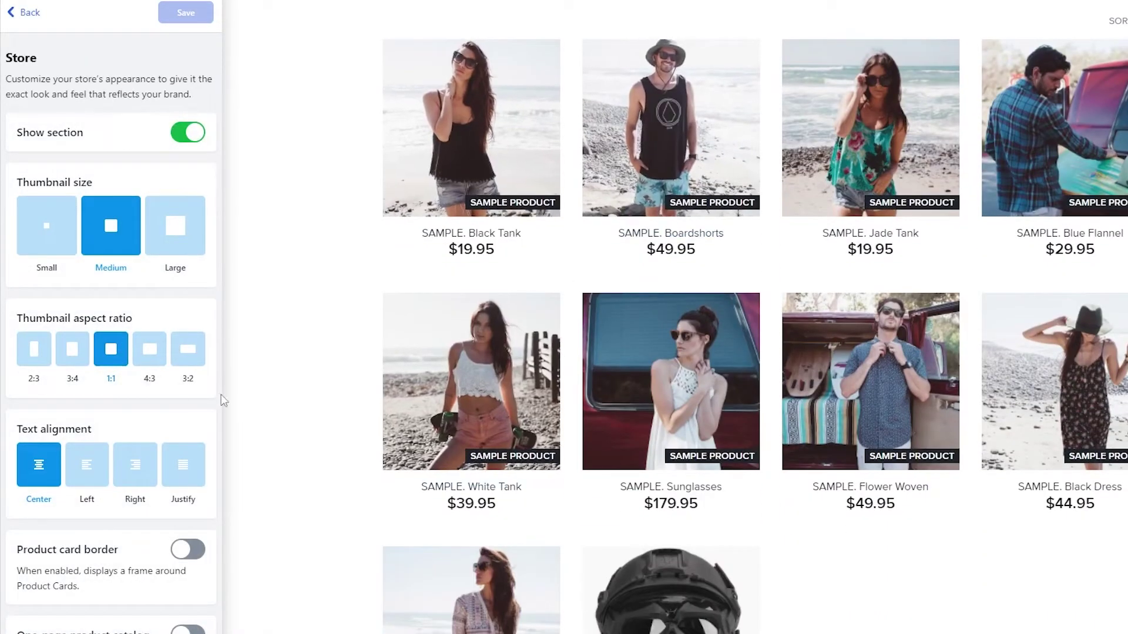
pyautogui.click(65, 247)
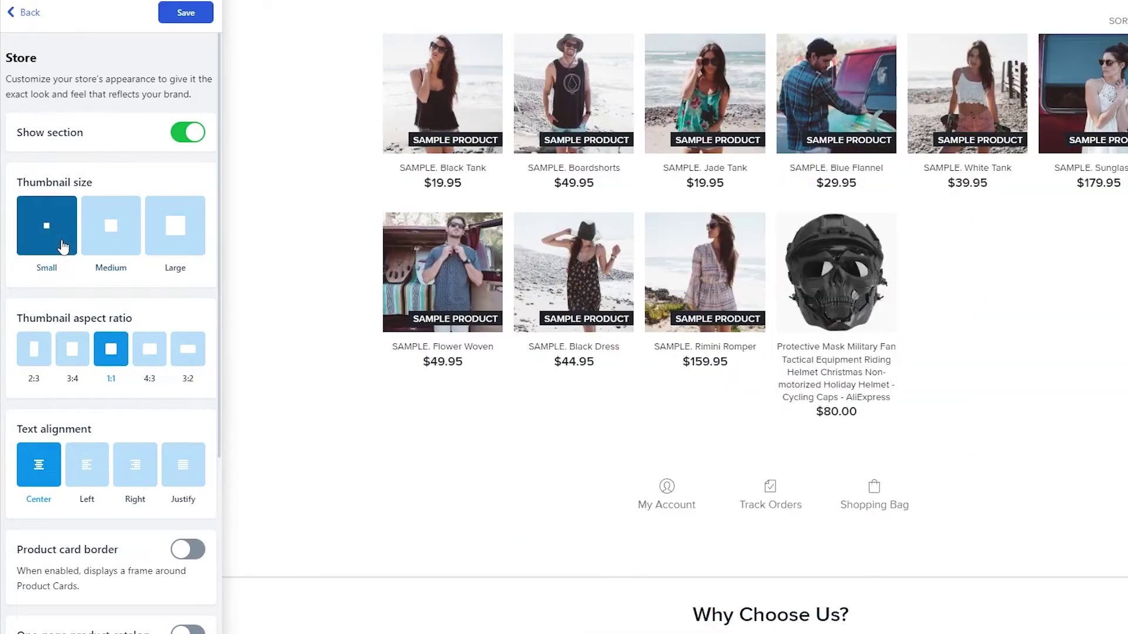
pyautogui.click(179, 232)
pyautogui.click(111, 258)
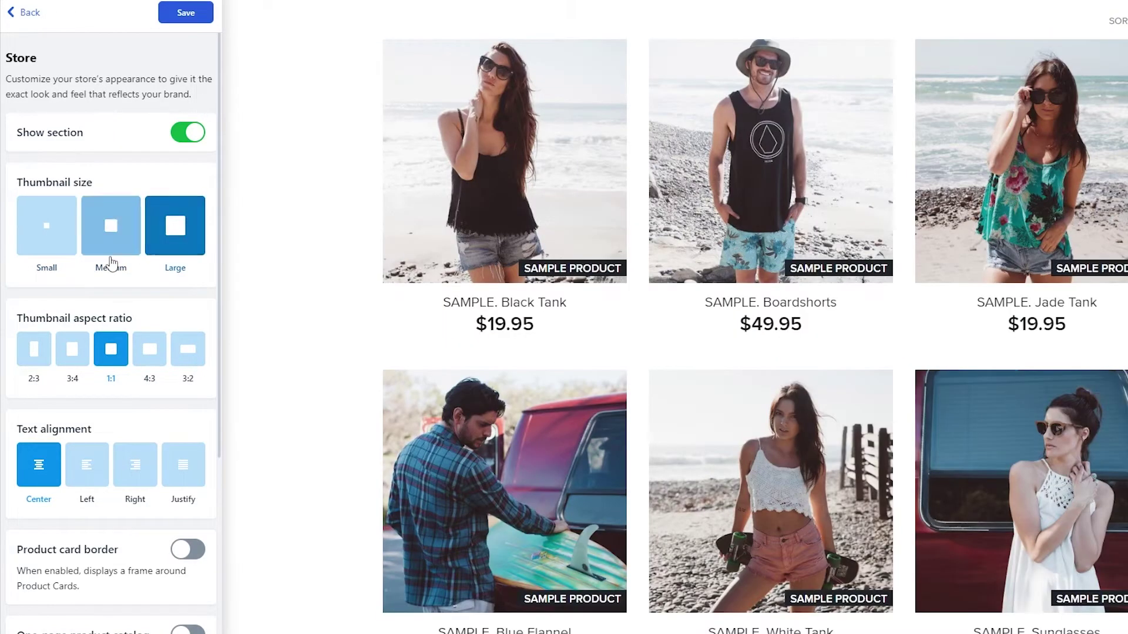
# - Try the Justify and Left text alignments on the product cards and set the alignment back to Center
pyautogui.scroll(-2, 111, 262)
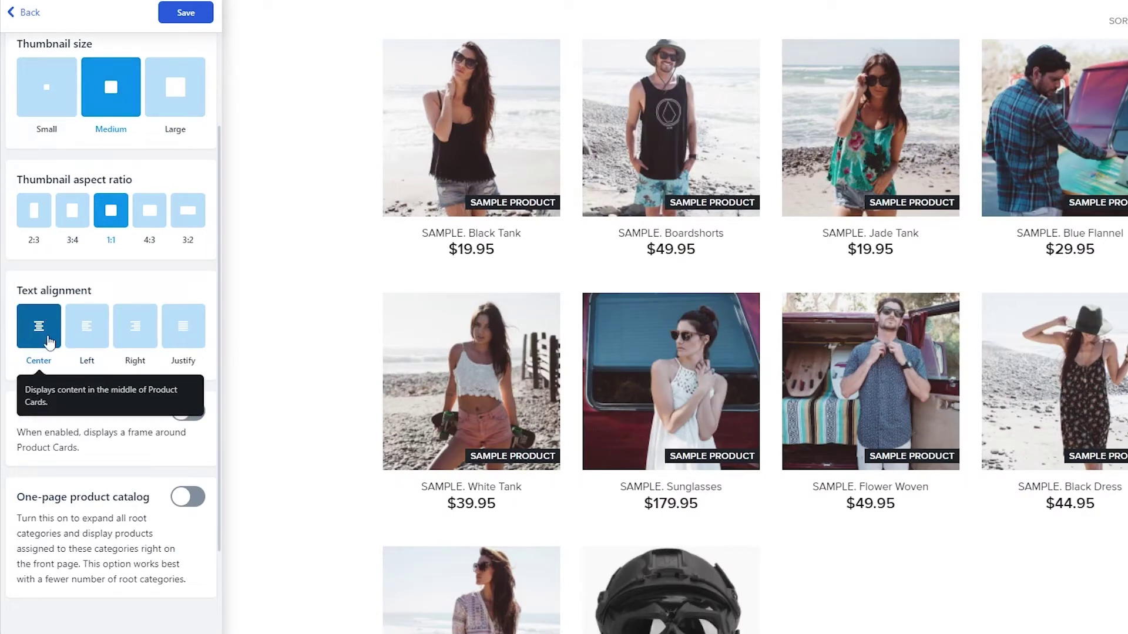
pyautogui.click(178, 352)
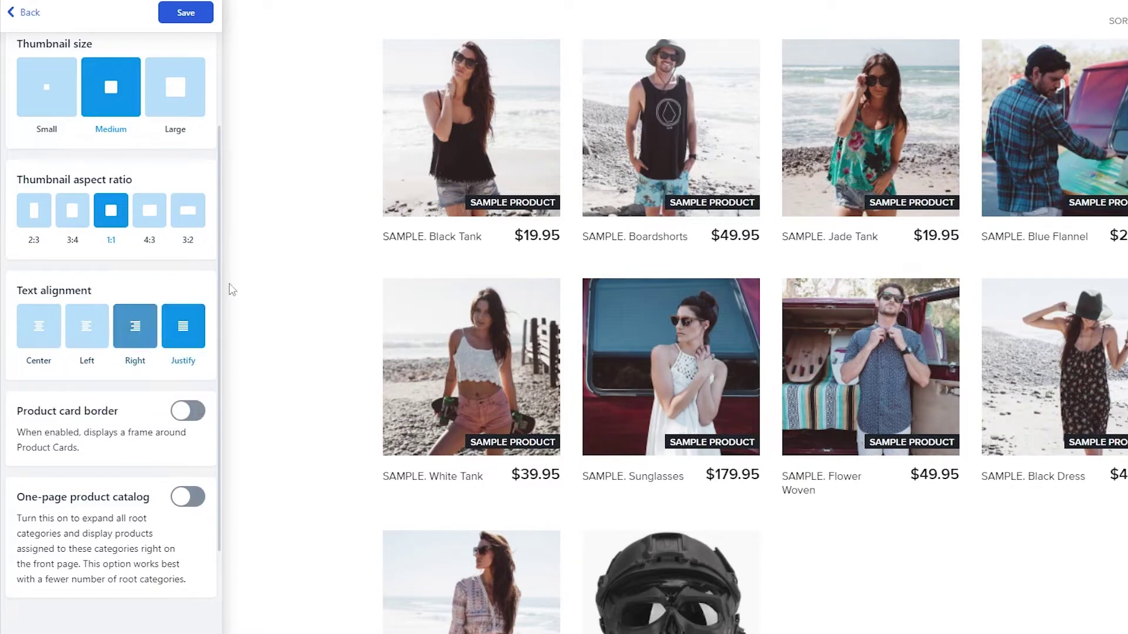
pyautogui.click(88, 324)
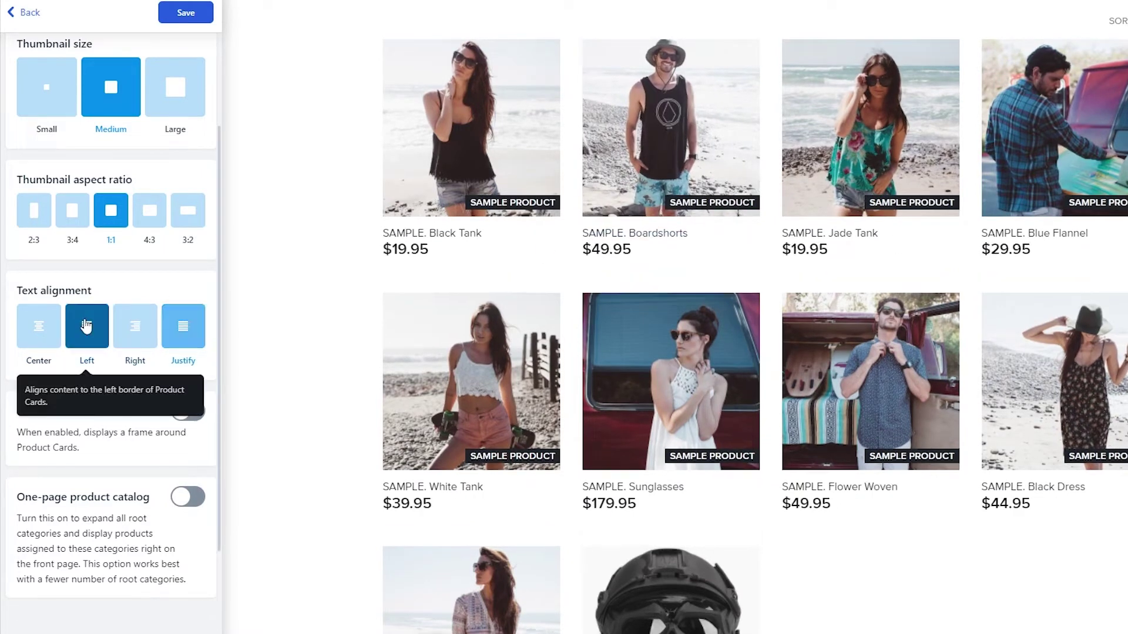
pyautogui.click(29, 324)
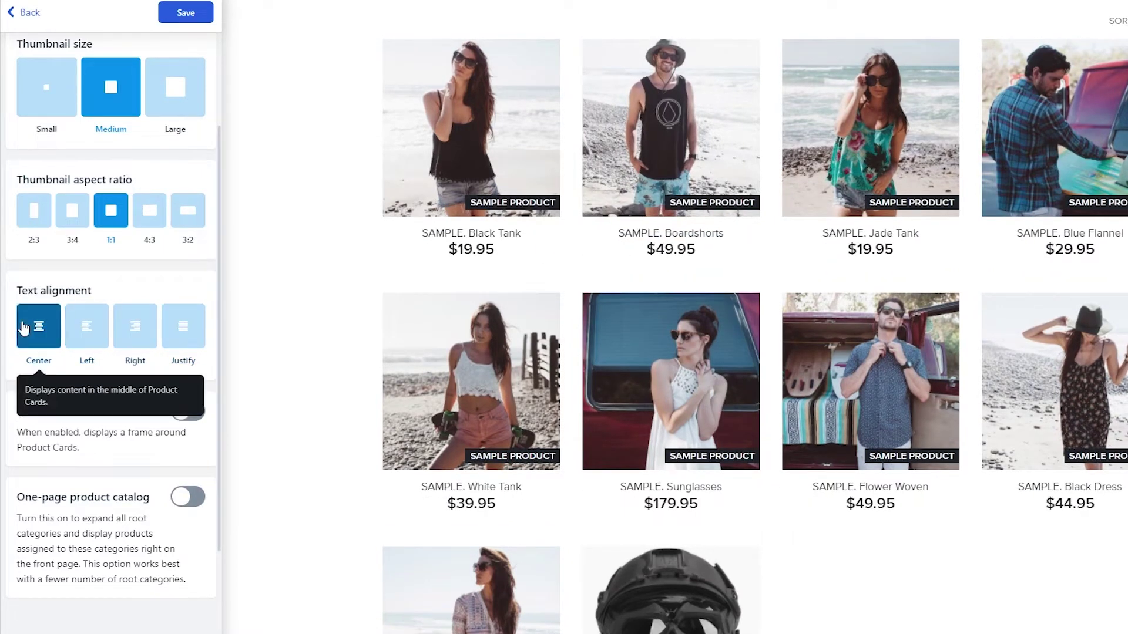
# - Save the Store section's settings and return to the list of site sections
pyautogui.scroll(-3, 872, 287)
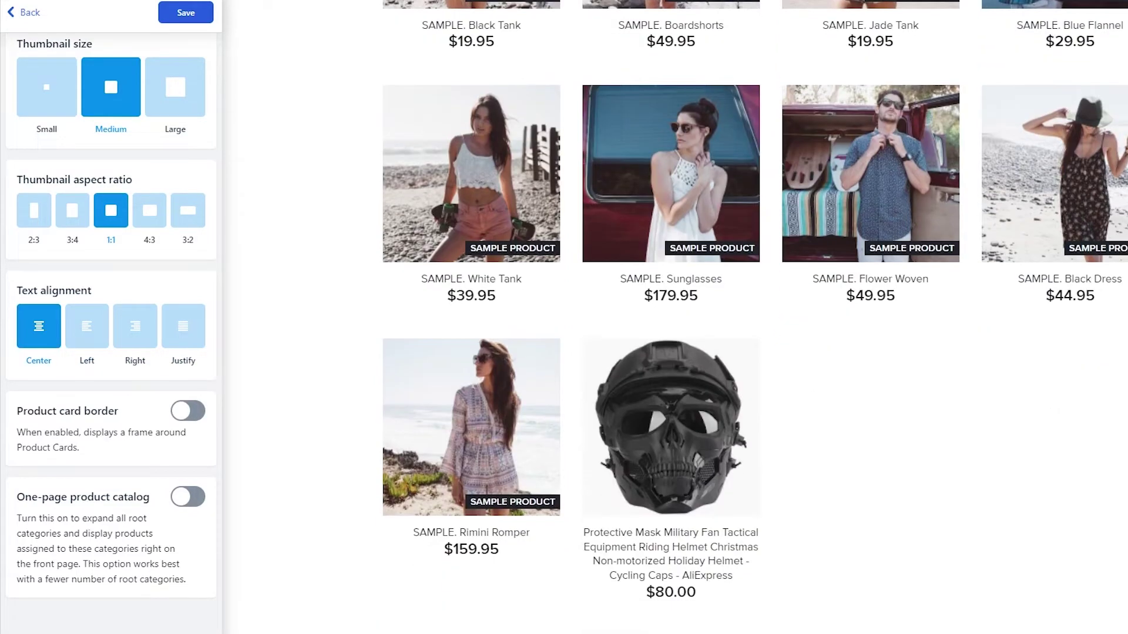
pyautogui.scroll(3, 1054, 350)
pyautogui.scroll(-3, 154, 342)
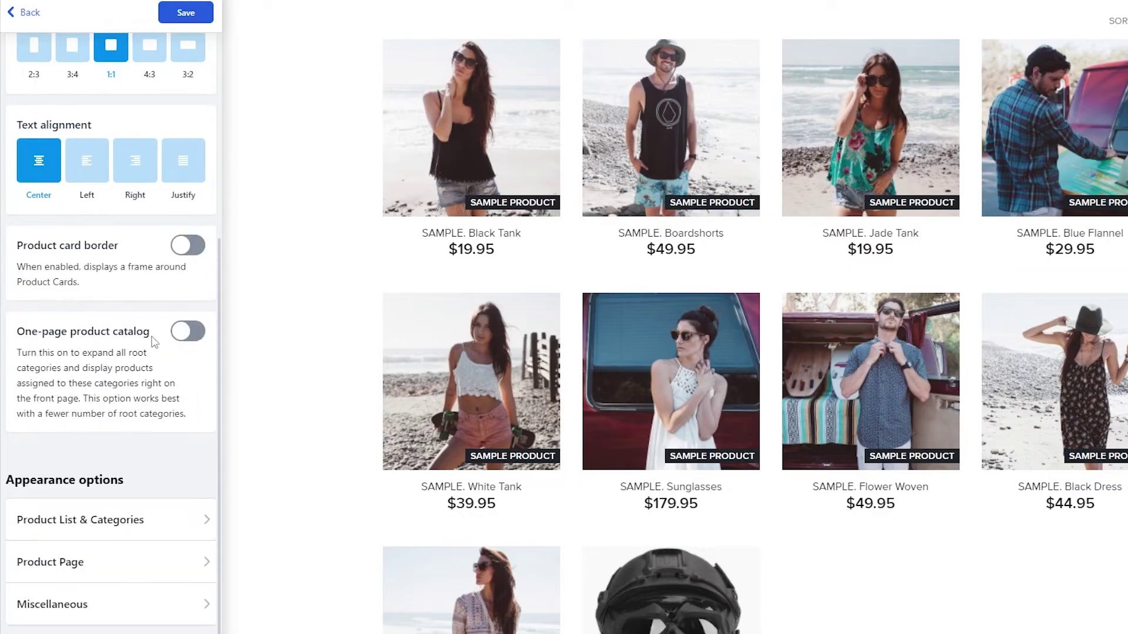
pyautogui.scroll(3, 153, 379)
pyautogui.scroll(-3, 181, 382)
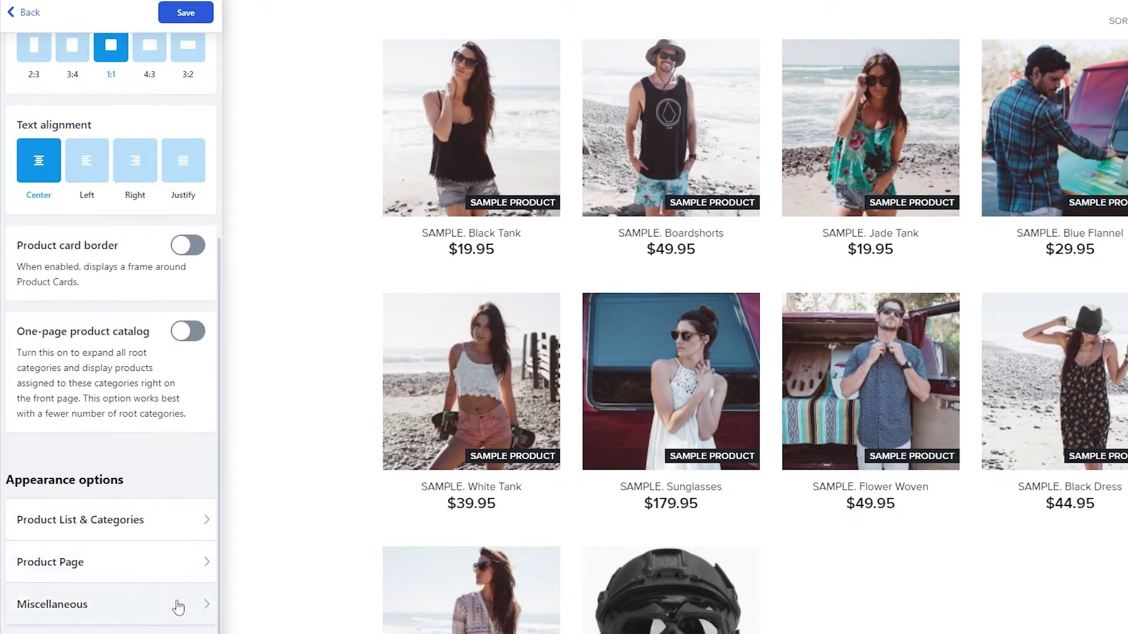
pyautogui.scroll(5, 176, 602)
pyautogui.click(183, 11)
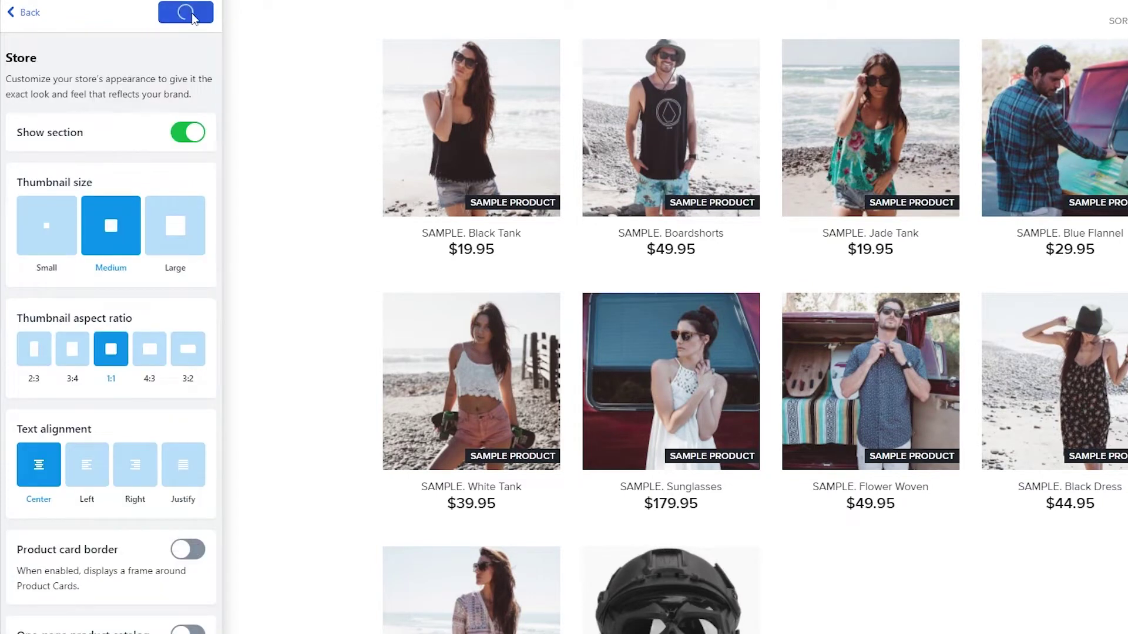
pyautogui.click(24, 12)
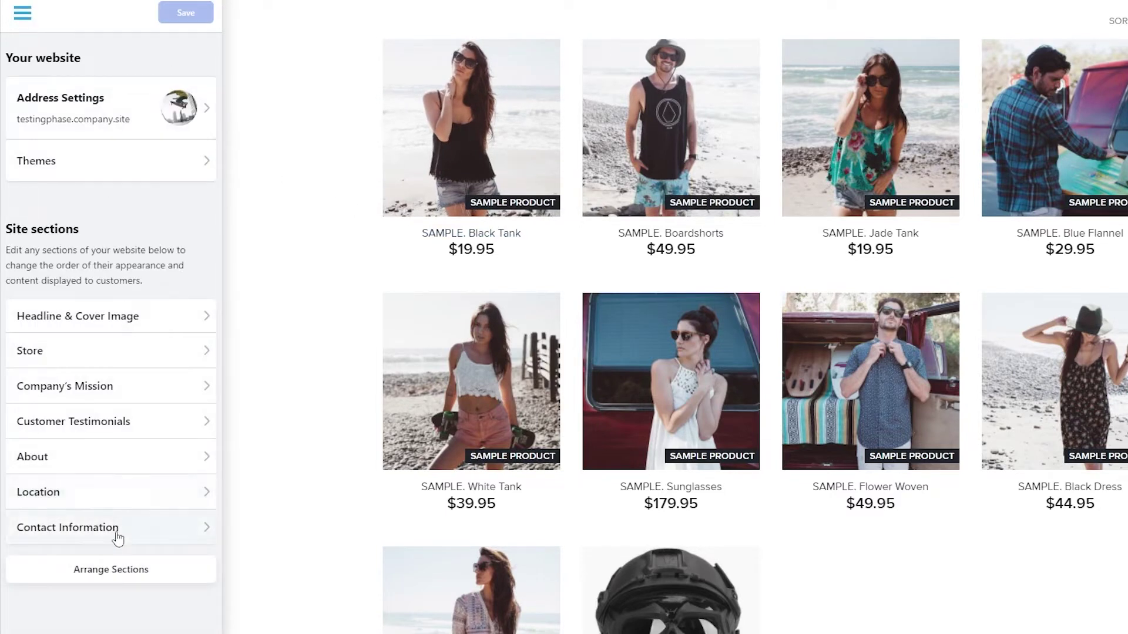
# - Leave the site editor and go back to the store dashboard
pyautogui.click(12, 16)
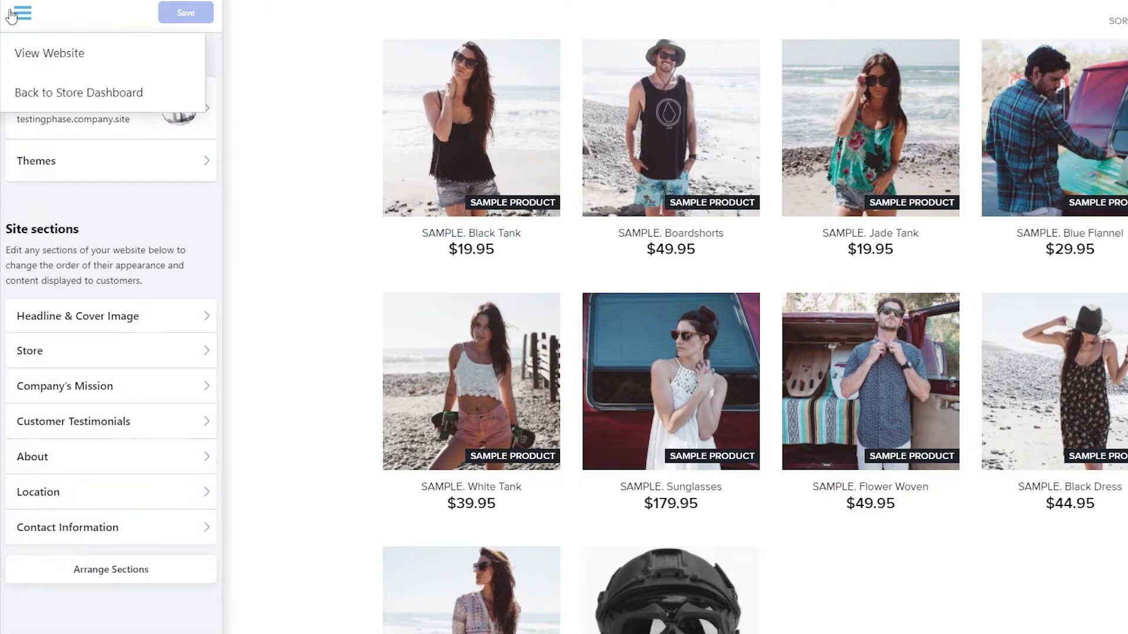
pyautogui.click(48, 17)
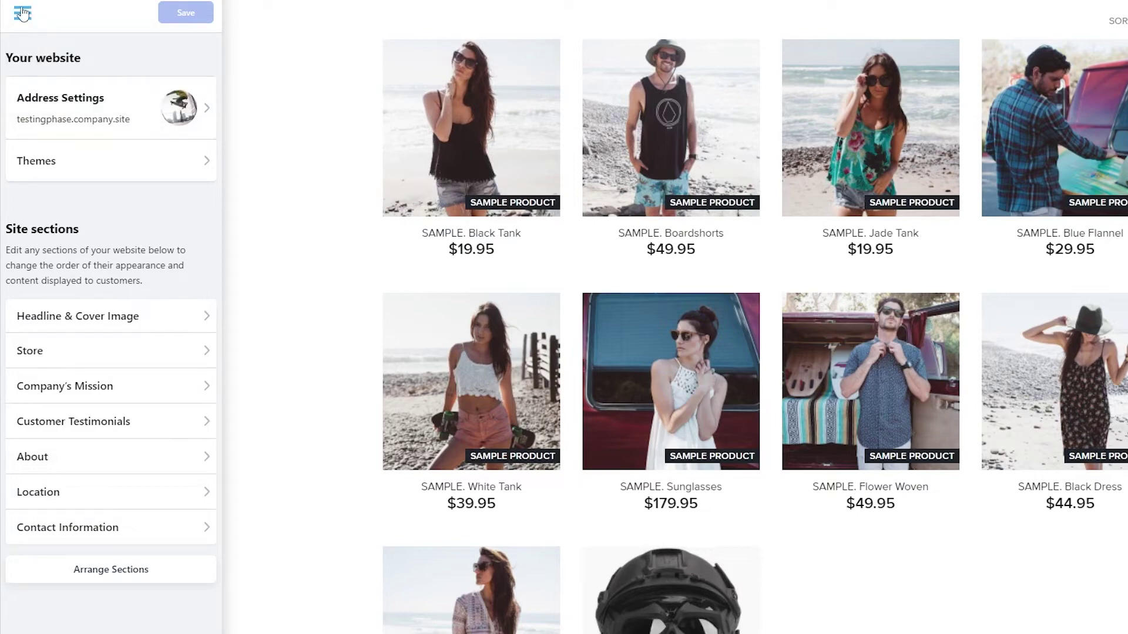
pyautogui.click(22, 13)
pyautogui.click(85, 88)
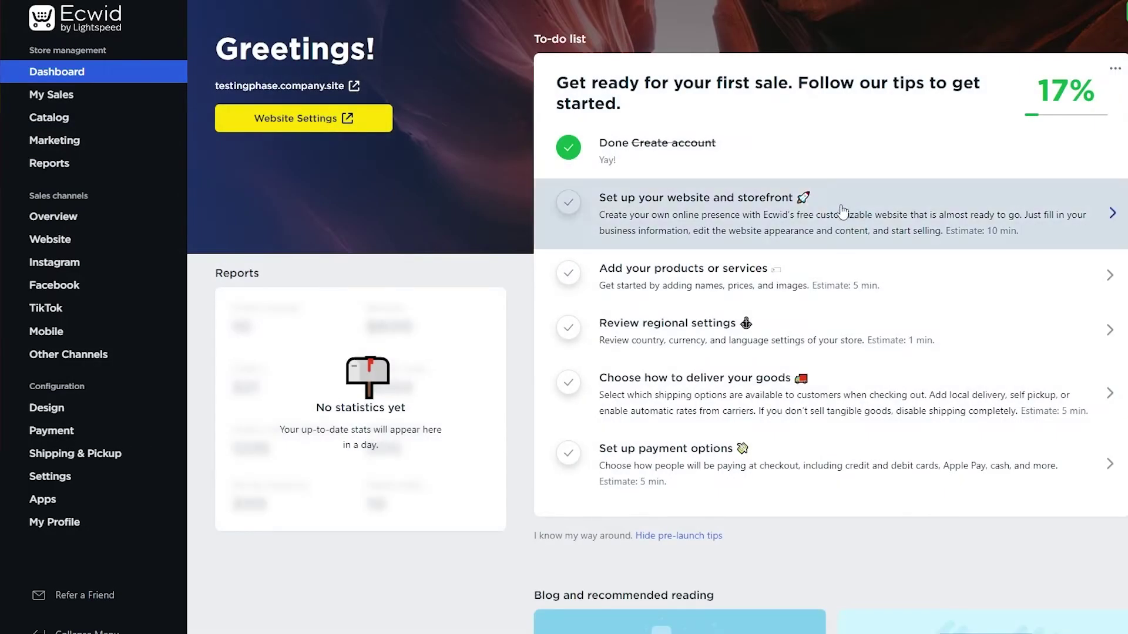
pyautogui.click(816, 238)
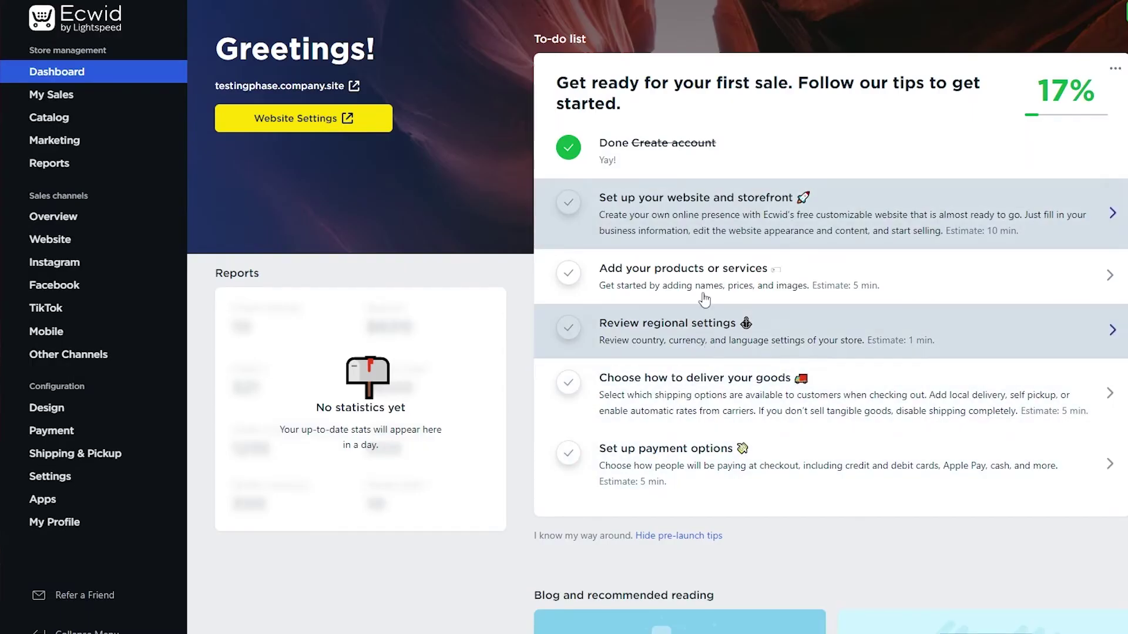
pyautogui.click(849, 217)
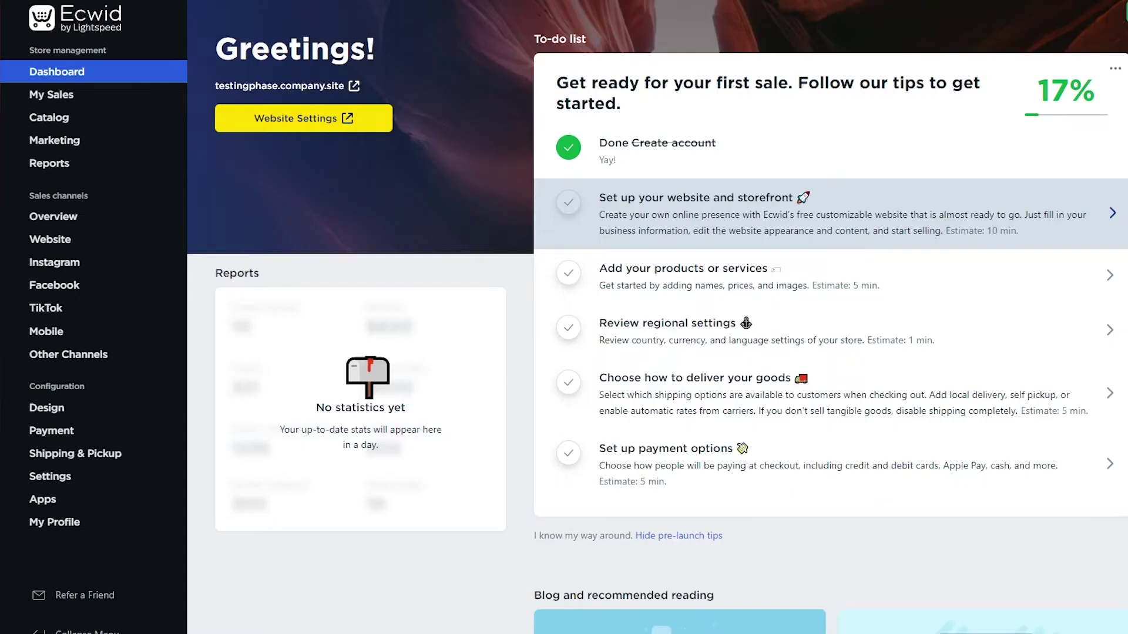
# - Open the store's product list and look through the sample products
pyautogui.click(729, 281)
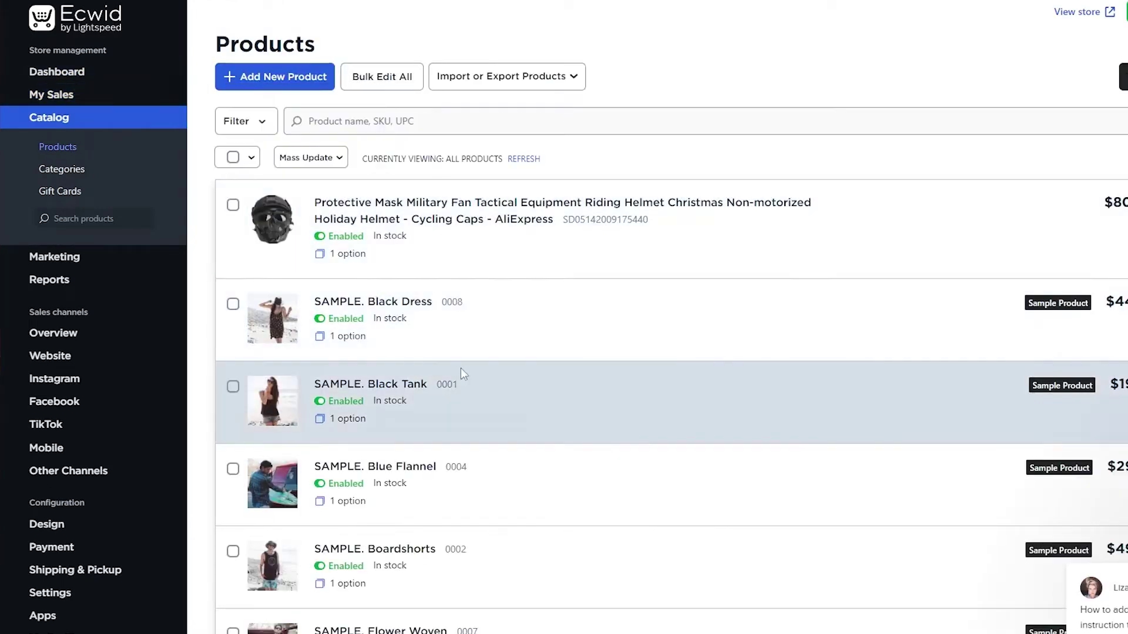
pyautogui.scroll(-2, 492, 256)
pyautogui.scroll(2, 509, 235)
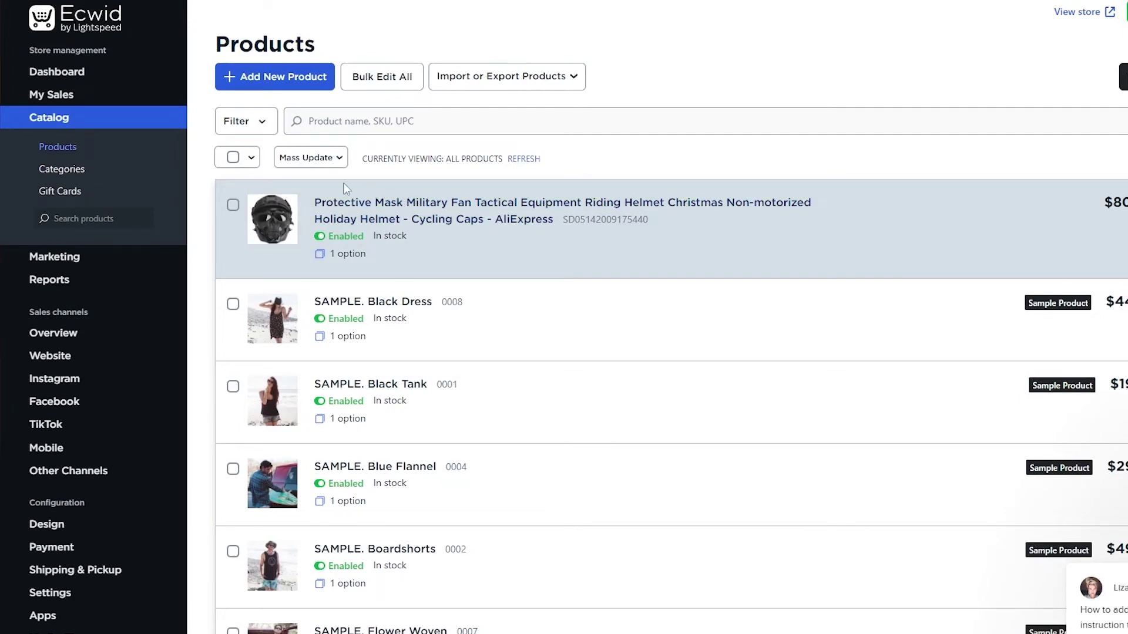
pyautogui.scroll(-2, 347, 188)
pyautogui.moveTo(129, 528)
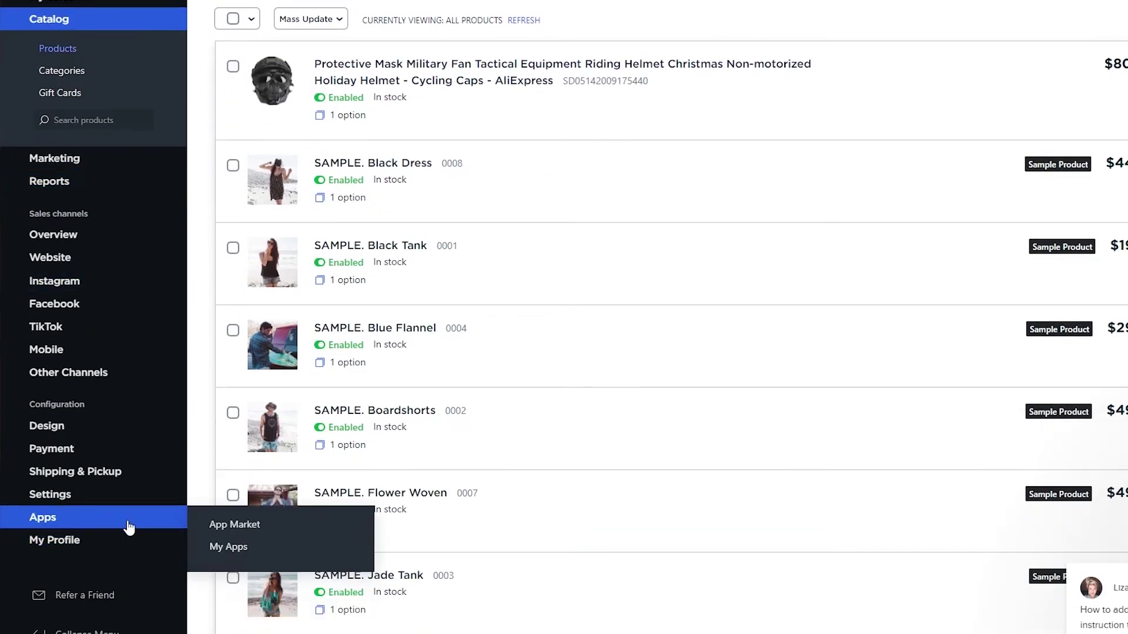
pyautogui.scroll(2, 122, 525)
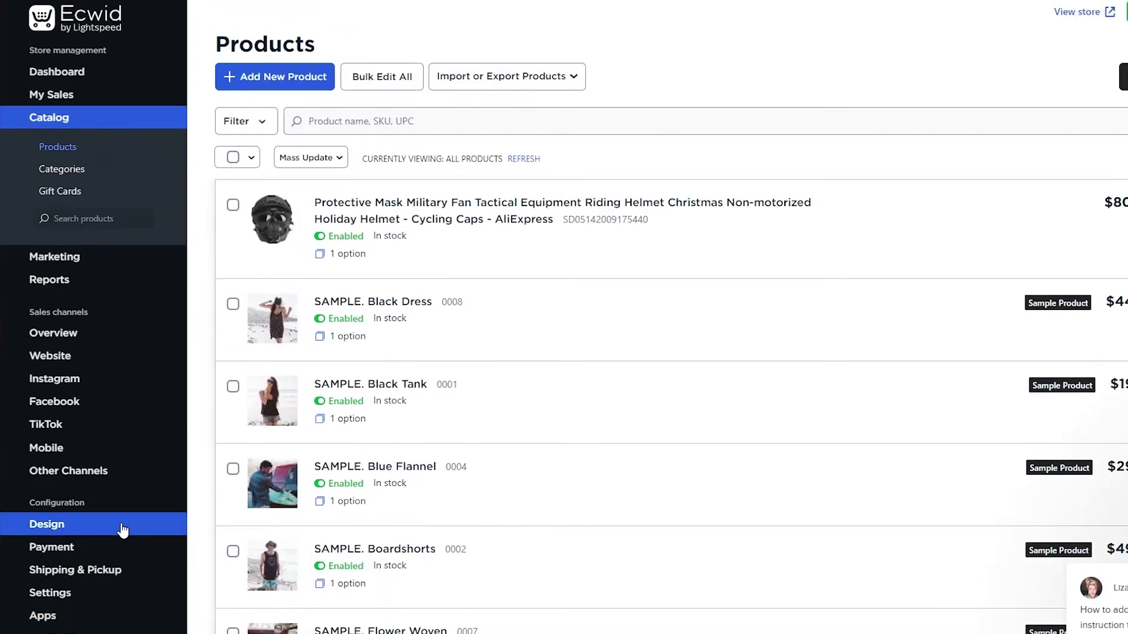
pyautogui.scroll(-2, 122, 529)
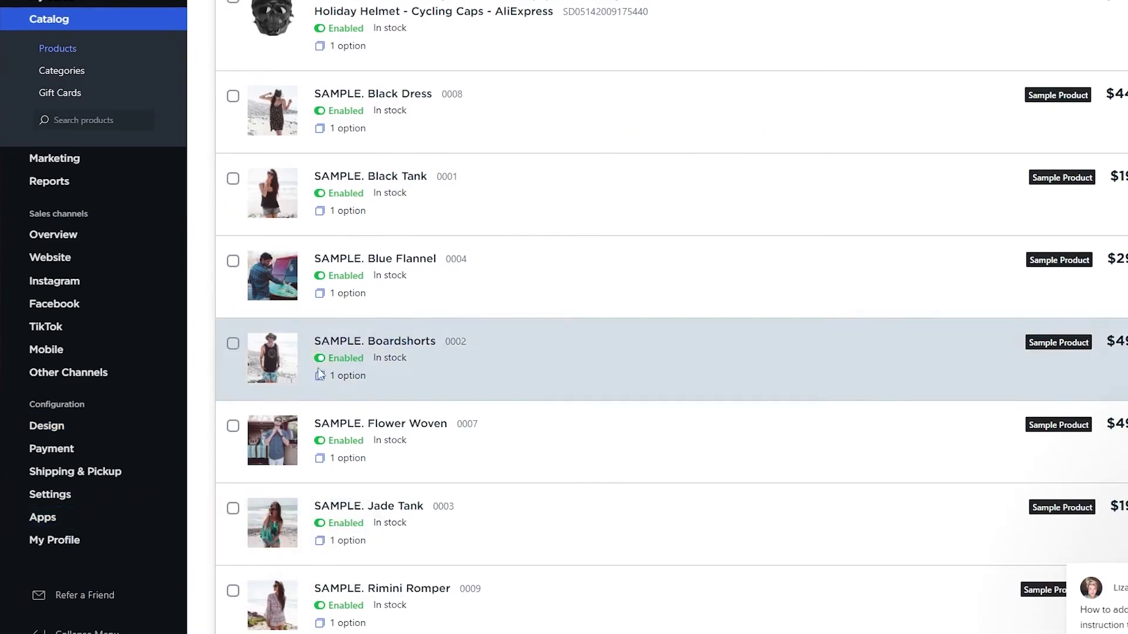
# - Open the App Market and browse the apps in the Dropshipping category
pyautogui.moveTo(70, 523)
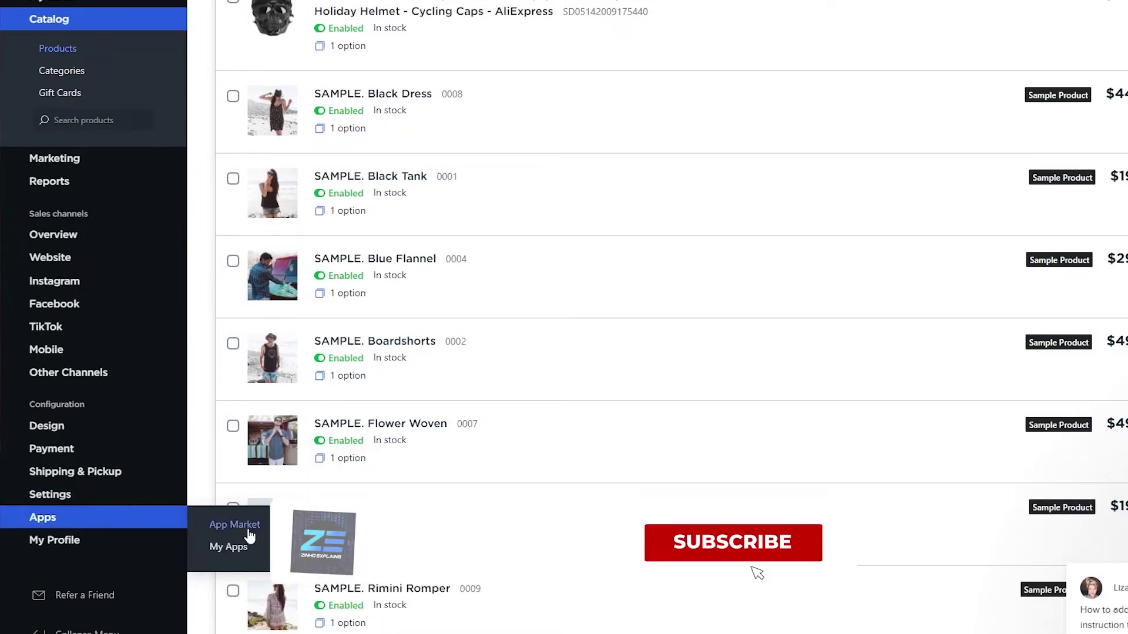
pyautogui.click(249, 535)
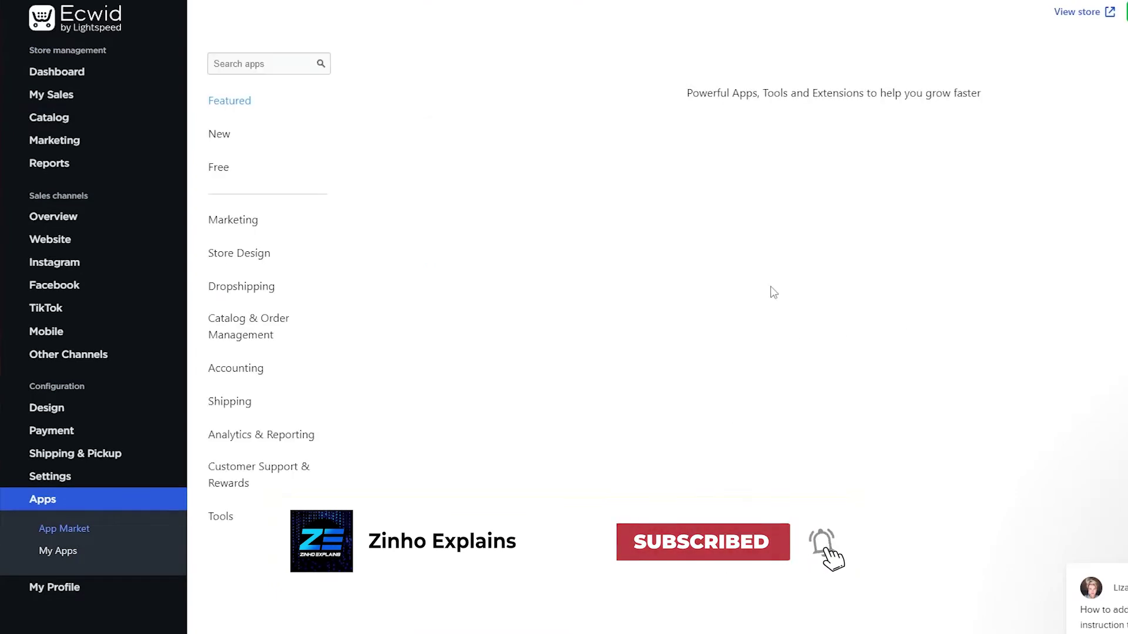
pyautogui.click(249, 63)
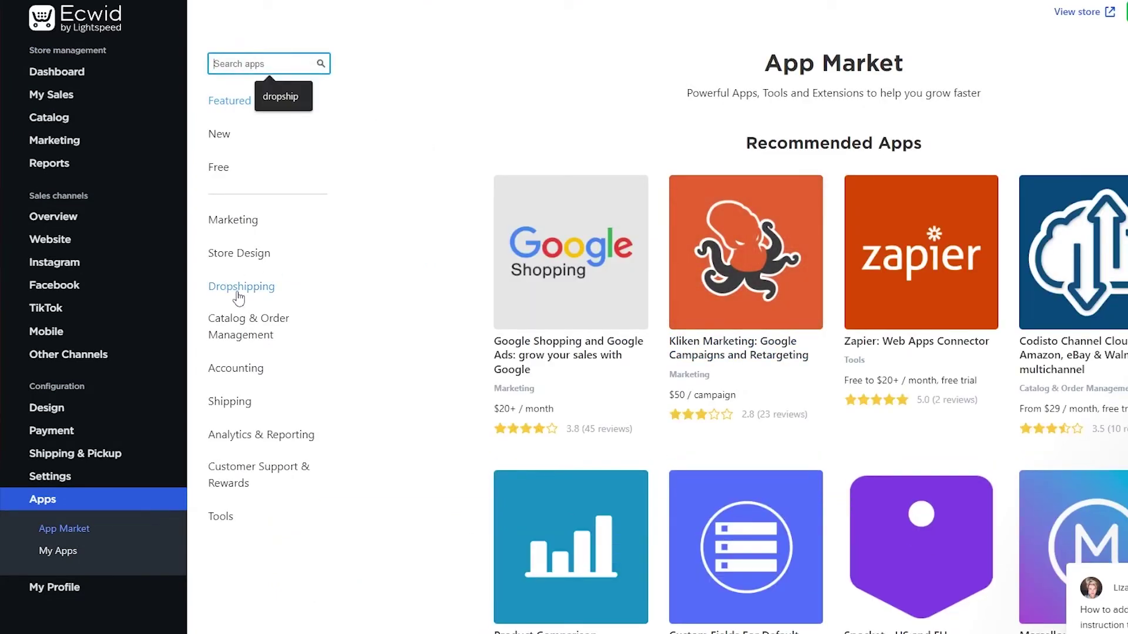
pyautogui.click(238, 294)
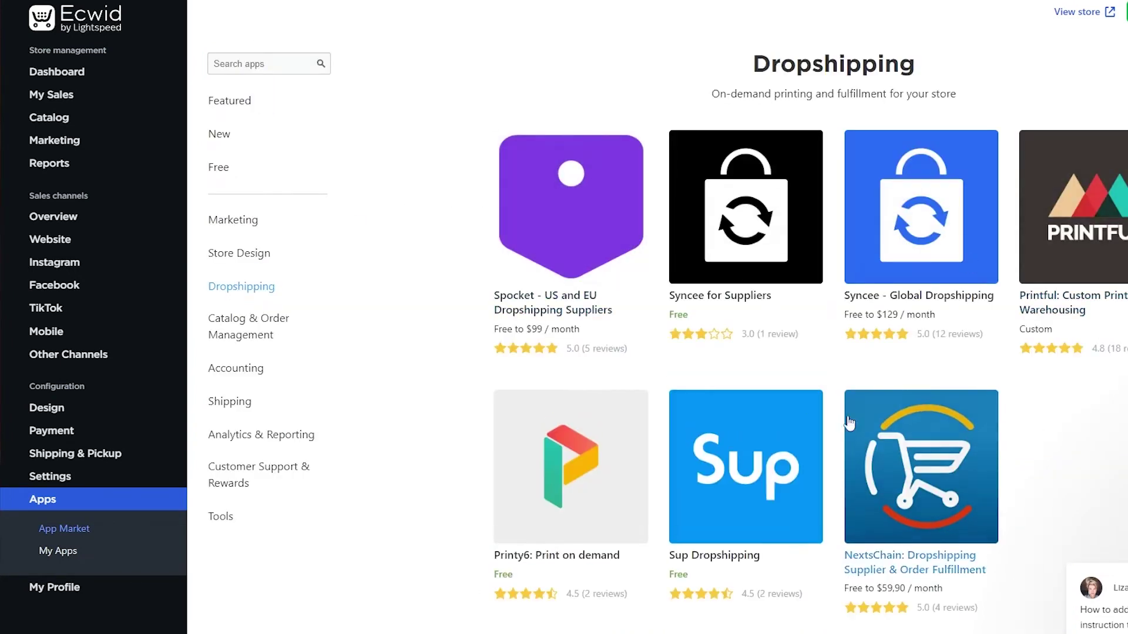
pyautogui.scroll(-1, 734, 470)
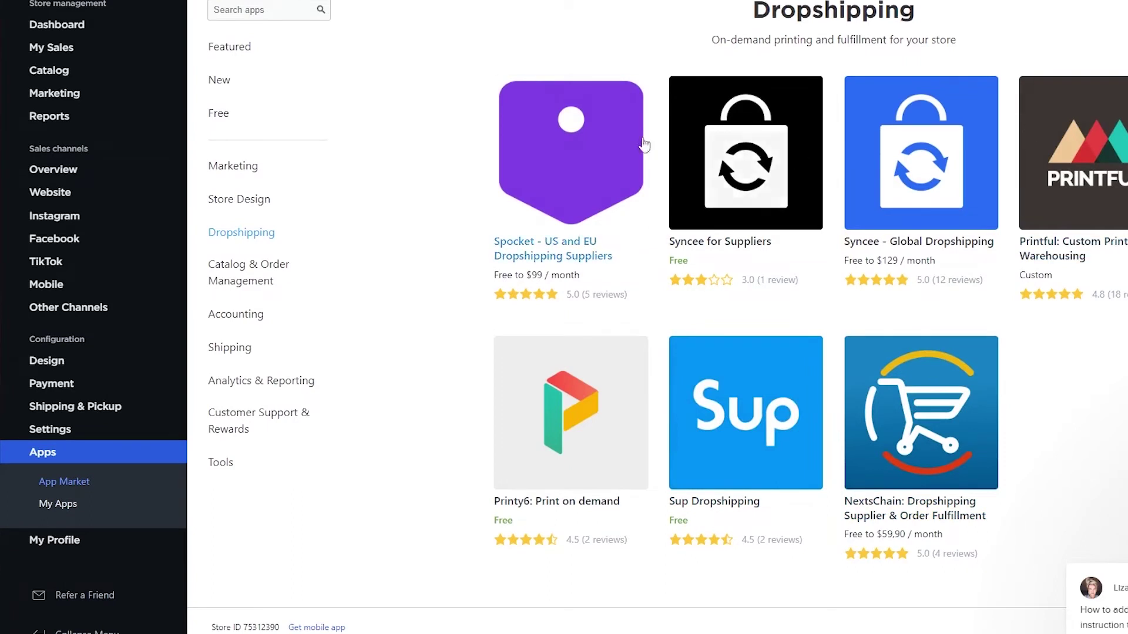
# - Open the Sup Dropshipping app's details, look through its description and launch the app
pyautogui.click(713, 511)
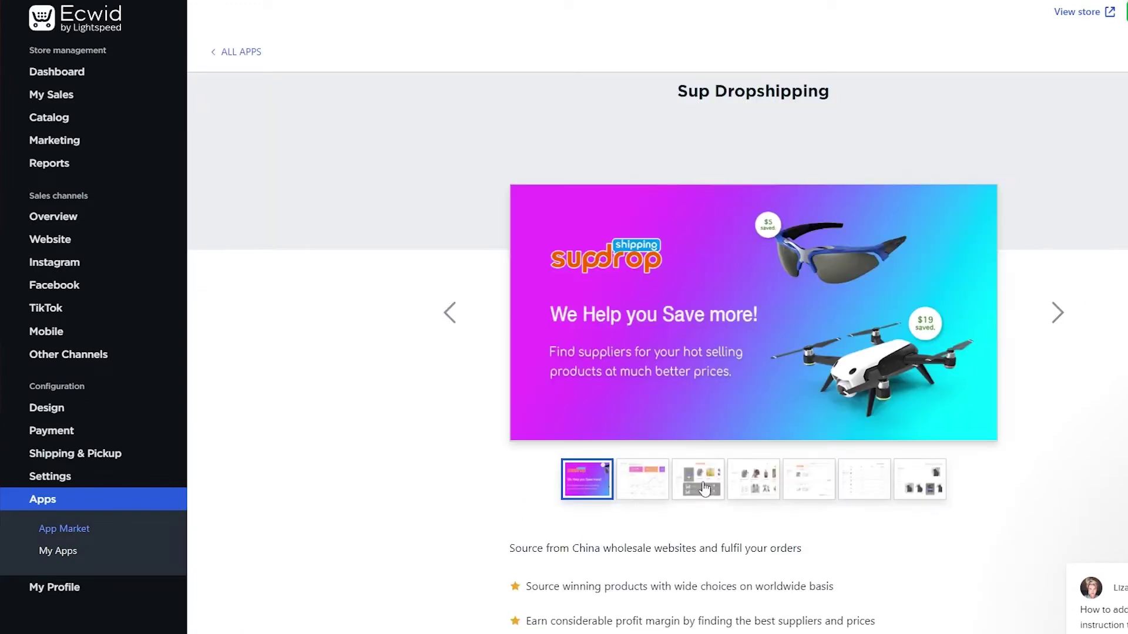
pyautogui.scroll(-10, 699, 476)
pyautogui.scroll(10, 697, 468)
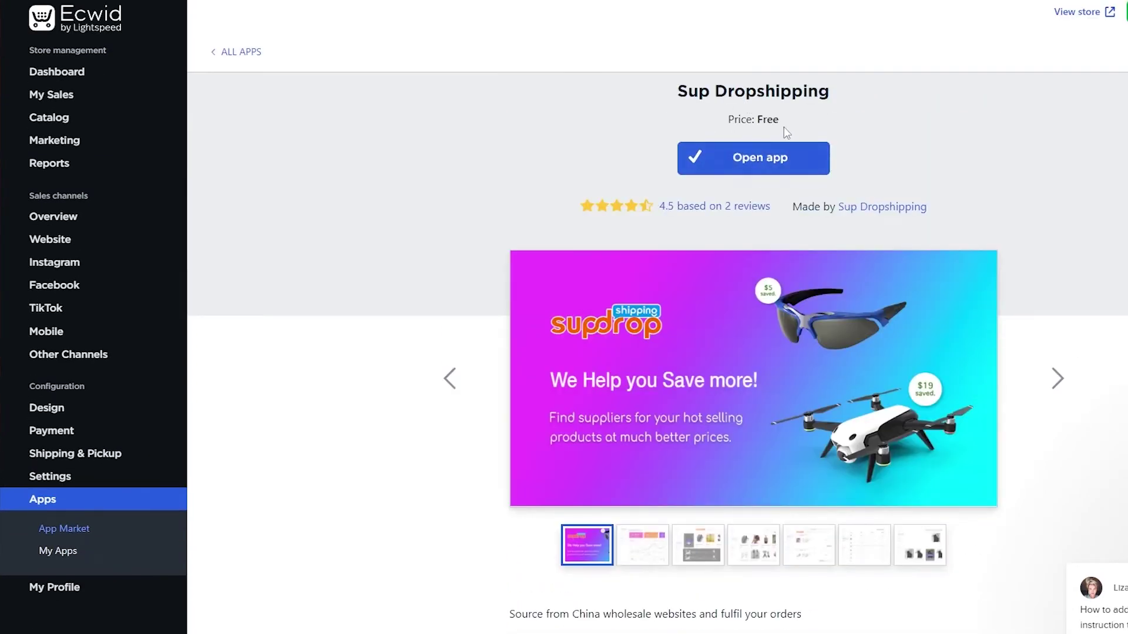
pyautogui.click(751, 171)
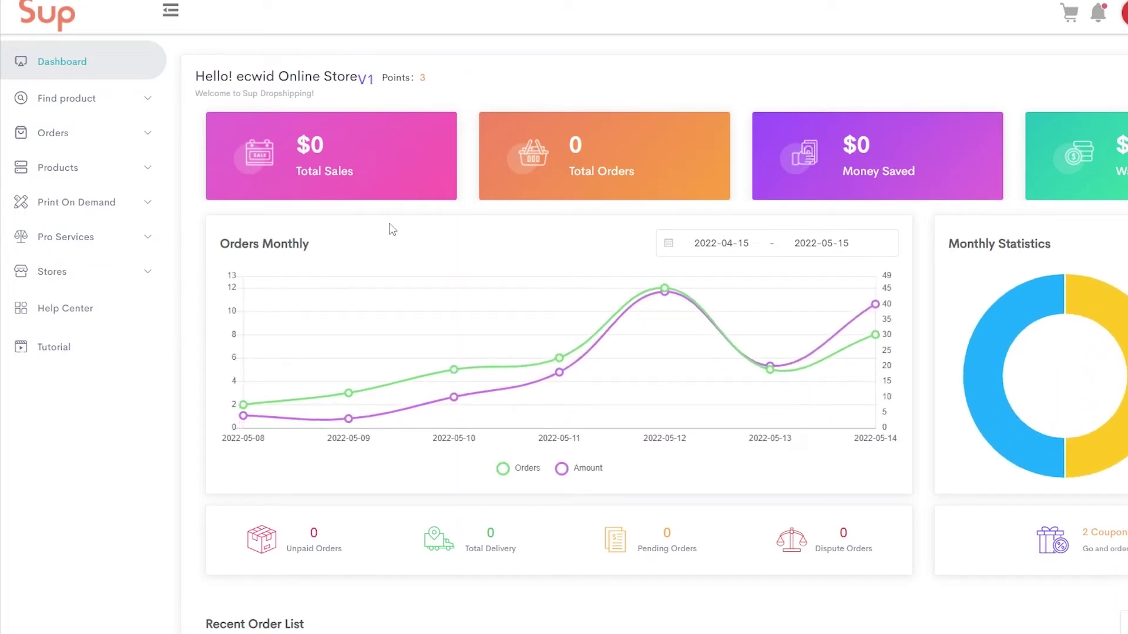
# - Go to the Imported Products page under Find product and check the import limits hint
pyautogui.click(60, 100)
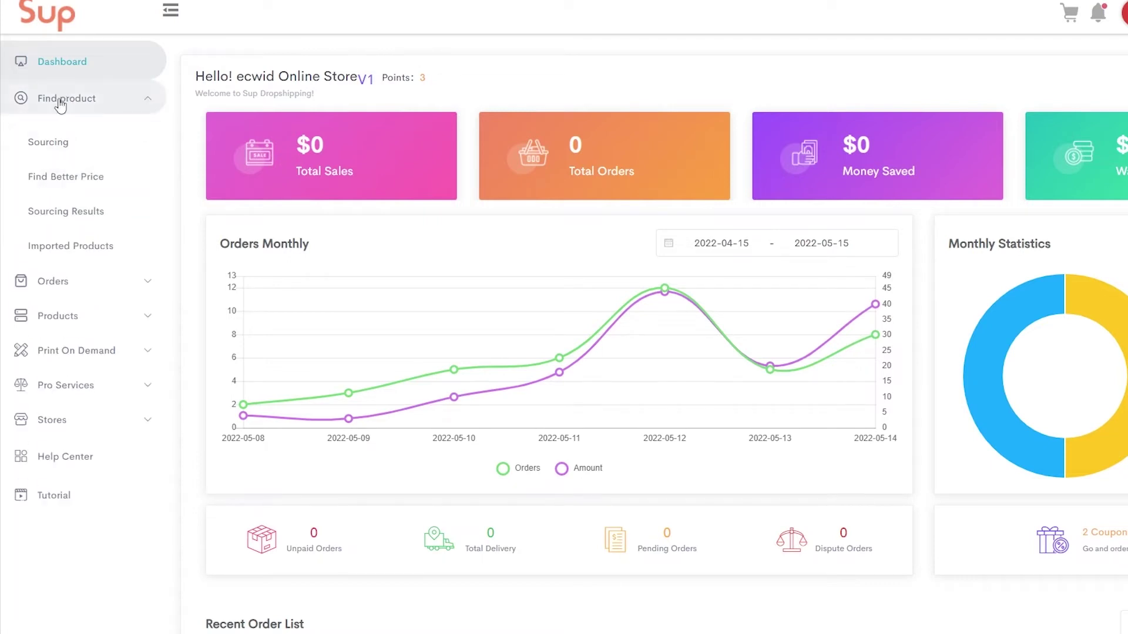
pyautogui.click(42, 252)
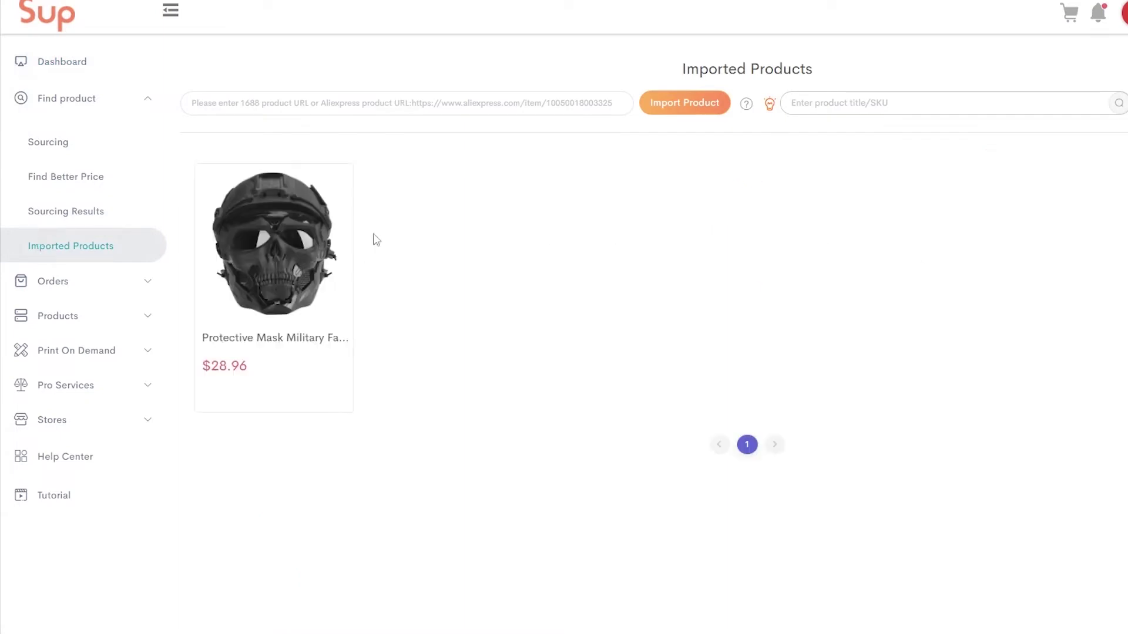
pyautogui.moveTo(746, 104)
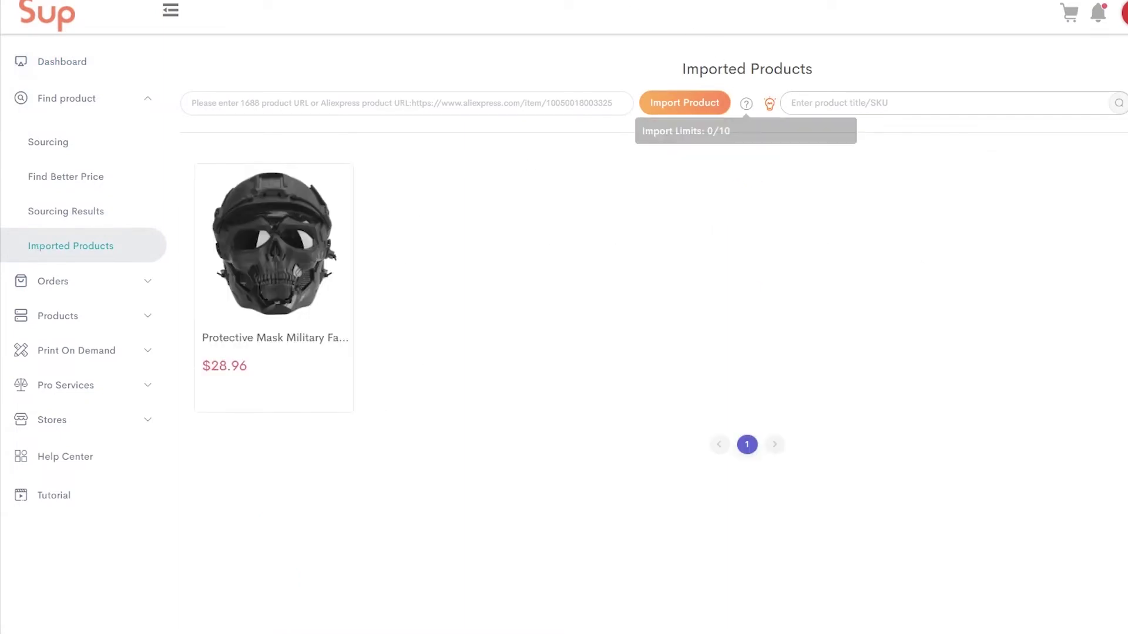
# - Switch to the AliExpress site and open the athleisure 2020 list from its Top rankings
pyautogui.hotkey('ctrl', 't')
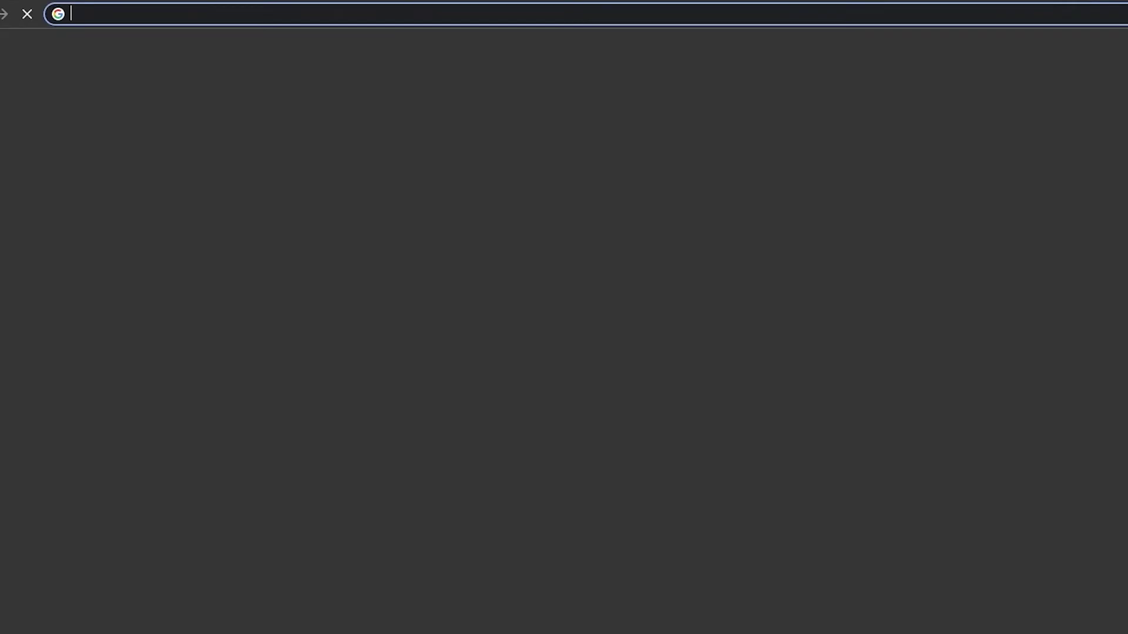
pyautogui.write('ali')
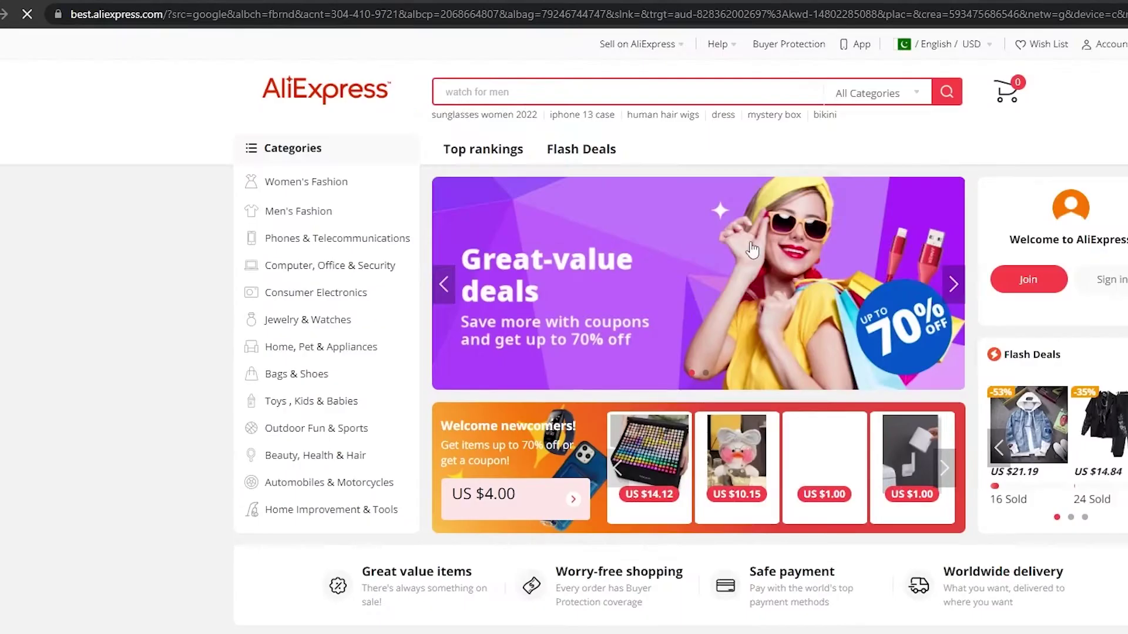
pyautogui.scroll(-10, 752, 250)
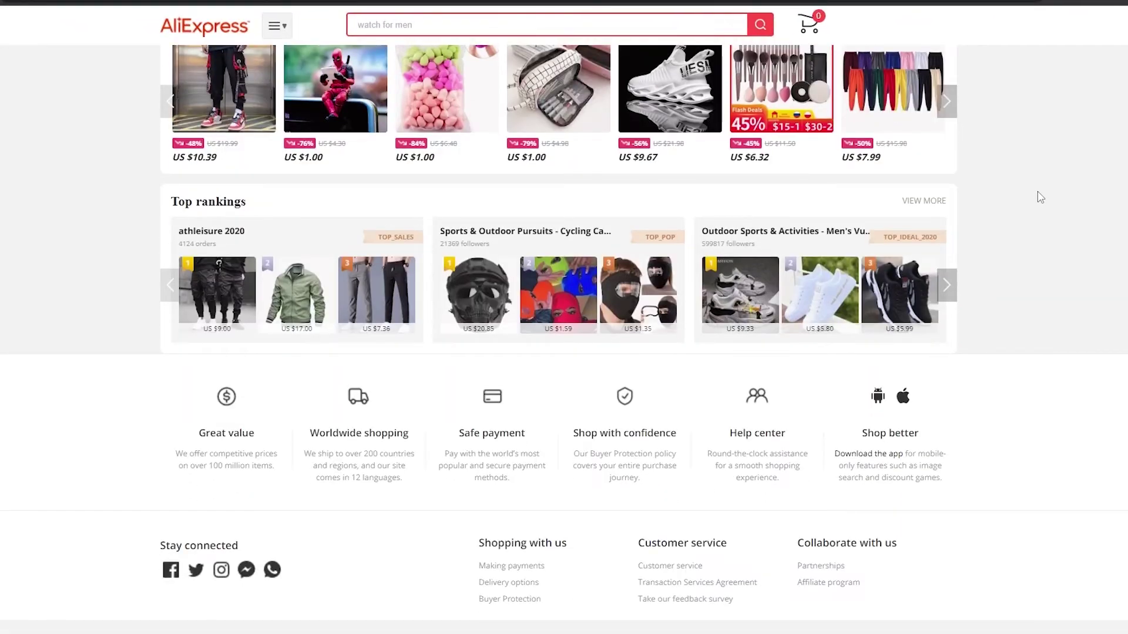
pyautogui.scroll(-1, 1041, 198)
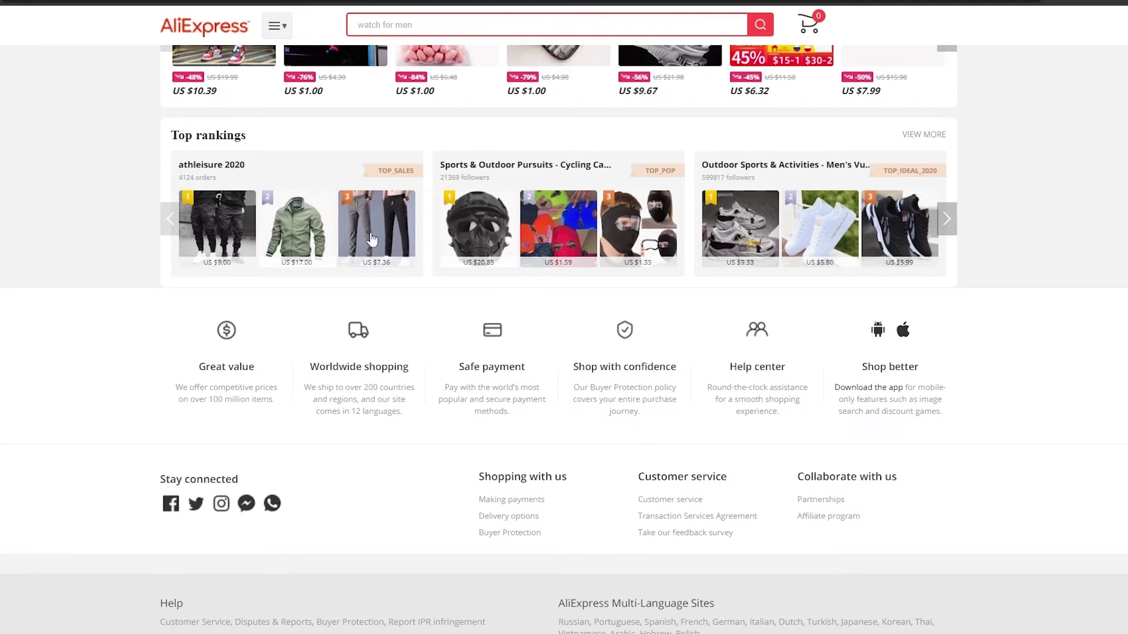
pyautogui.click(283, 267)
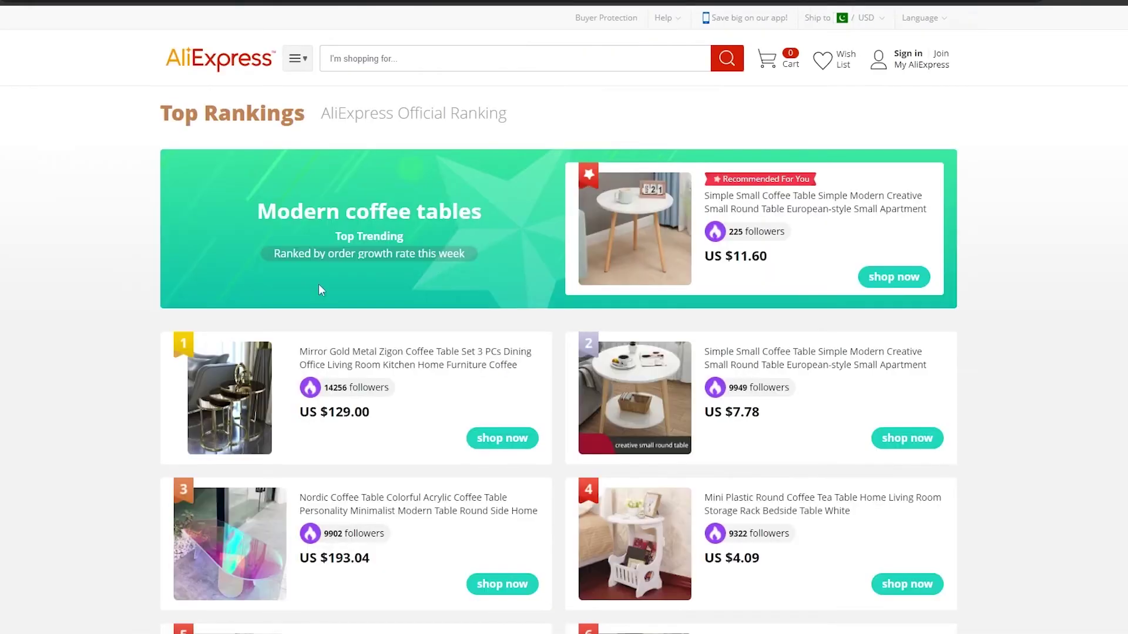
# - Browse the athleisure 2020 ranking and open the first-ranked product, the men's spring autumn casual Fashion Jacket
pyautogui.scroll(-3, 311, 306)
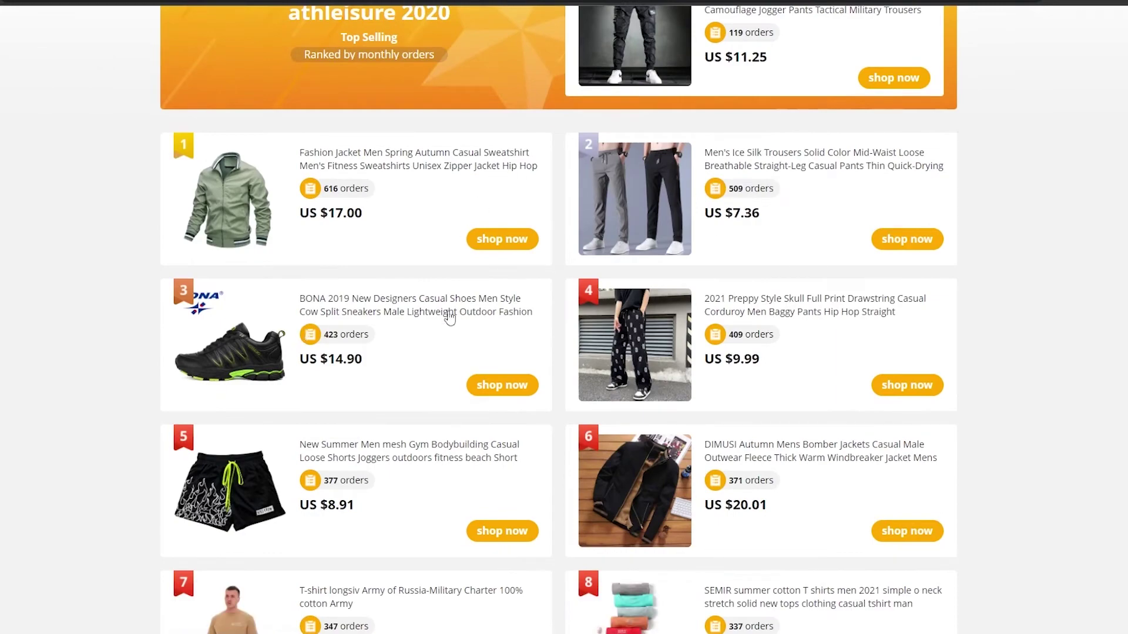
pyautogui.scroll(-1, 450, 318)
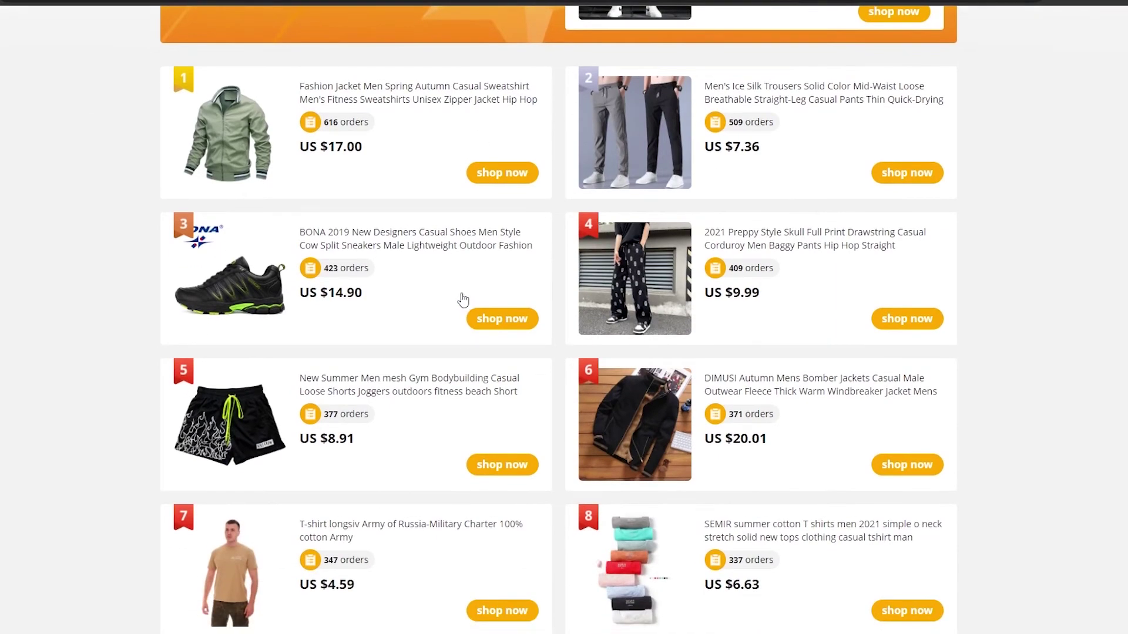
pyautogui.scroll(-4, 463, 300)
pyautogui.scroll(7, 463, 300)
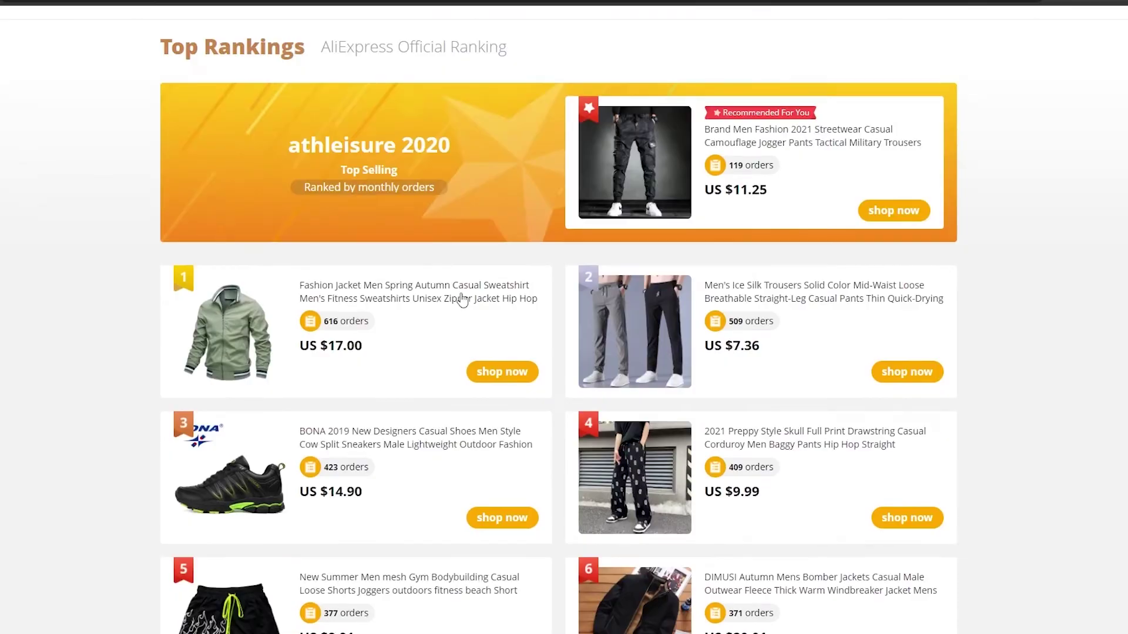
pyautogui.click(463, 300)
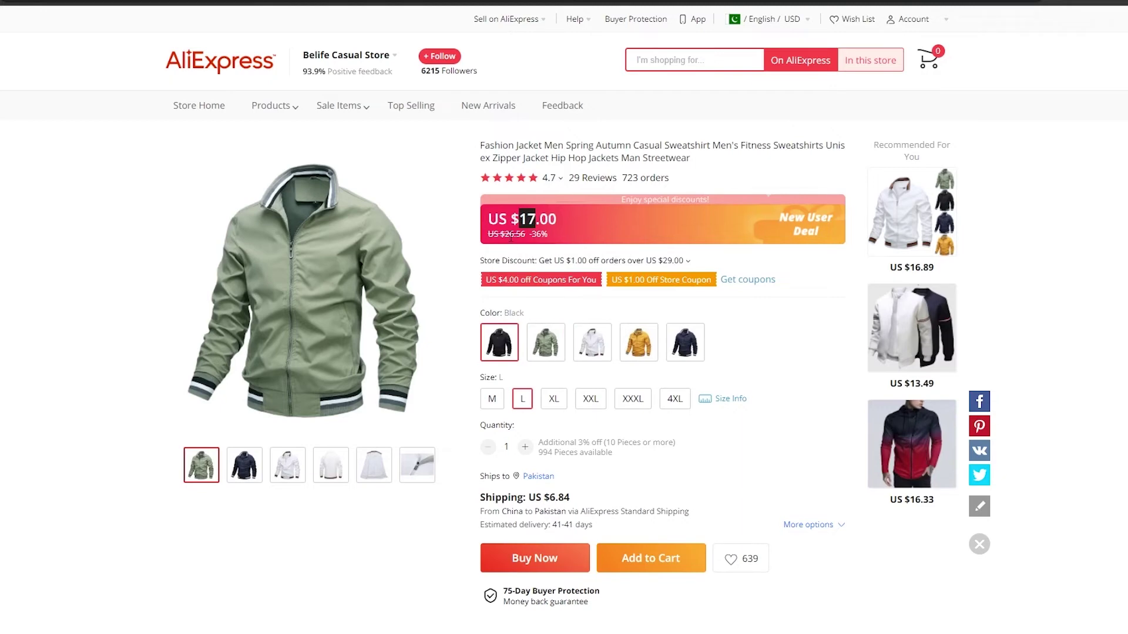
# - Look through the Fashion Jacket's product page and copy its URL
pyautogui.scroll(-3, 770, 259)
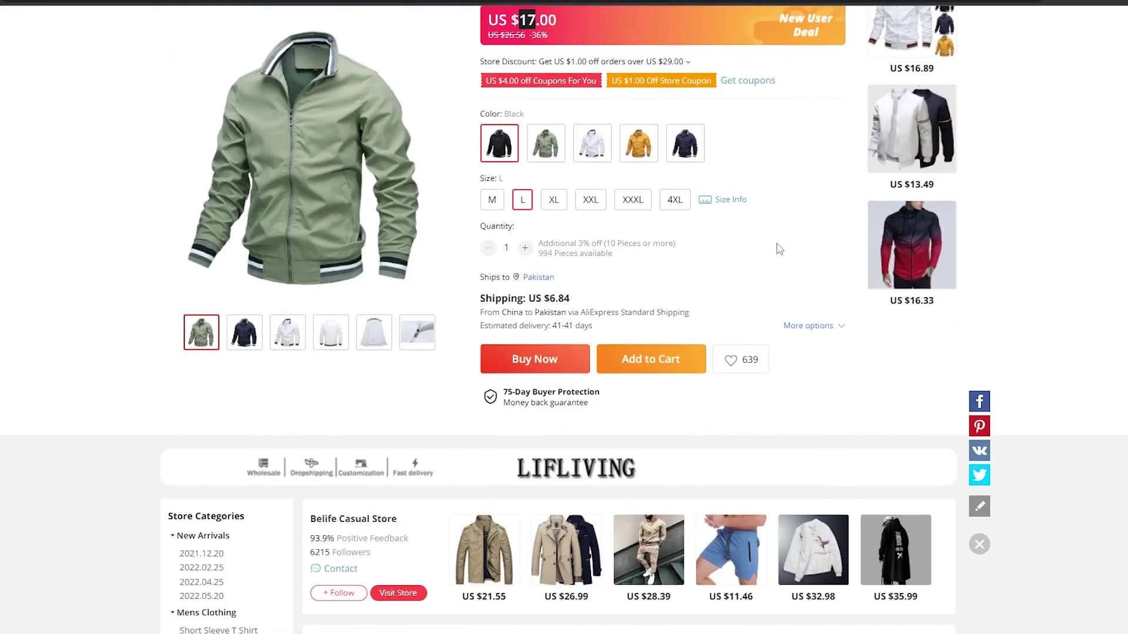
pyautogui.scroll(-3, 779, 247)
pyautogui.scroll(7, 775, 245)
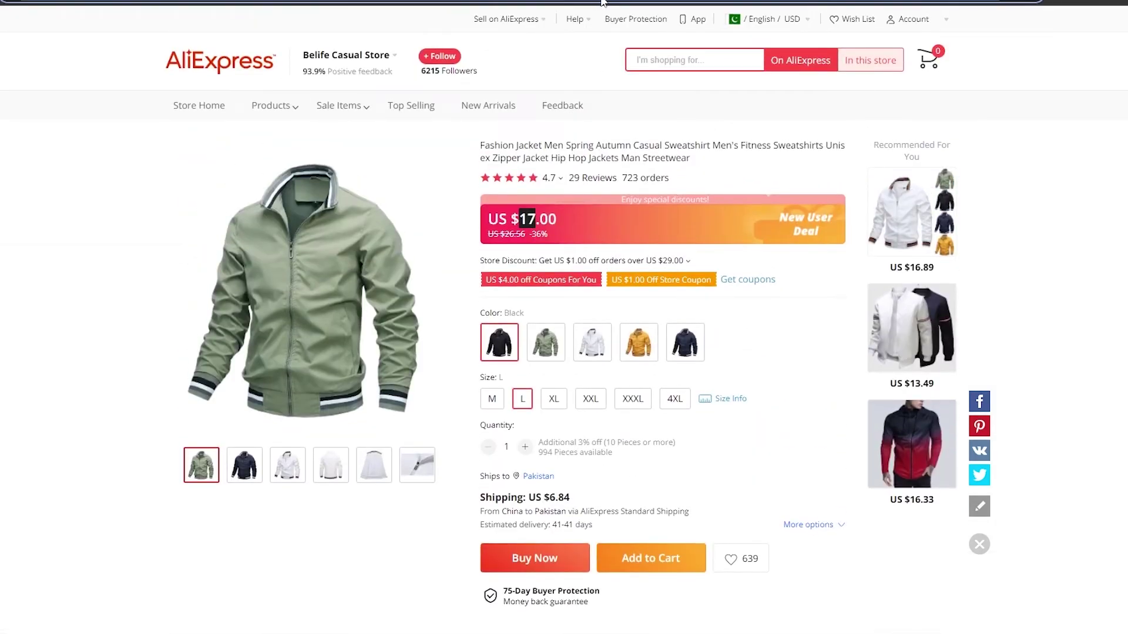
pyautogui.rightClick(601, 2)
pyautogui.click(650, 88)
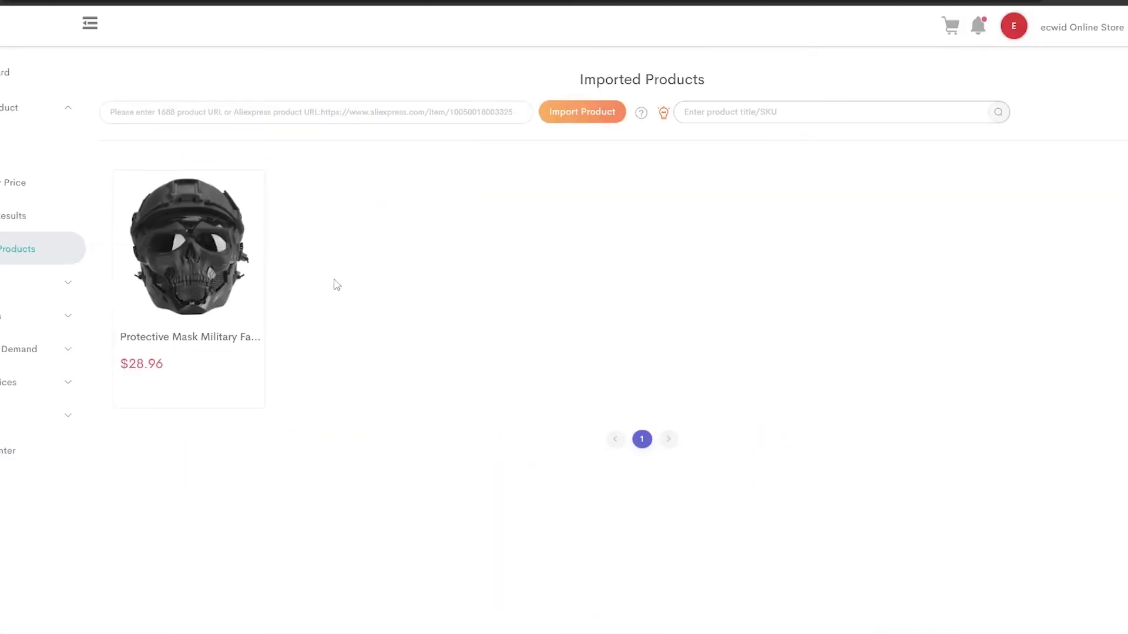
# - Switch back to Sup Dropshipping and import the jacket using the copied AliExpress product URL
pyautogui.click(352, 115)
pyautogui.rightClick(351, 117)
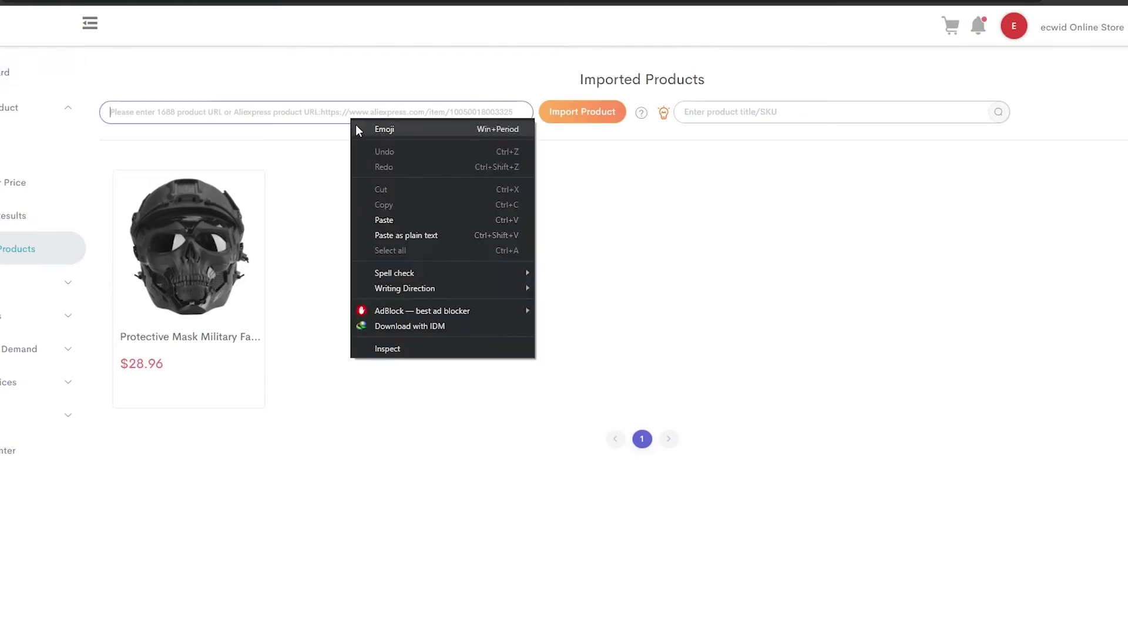
pyautogui.click(410, 219)
pyautogui.click(595, 118)
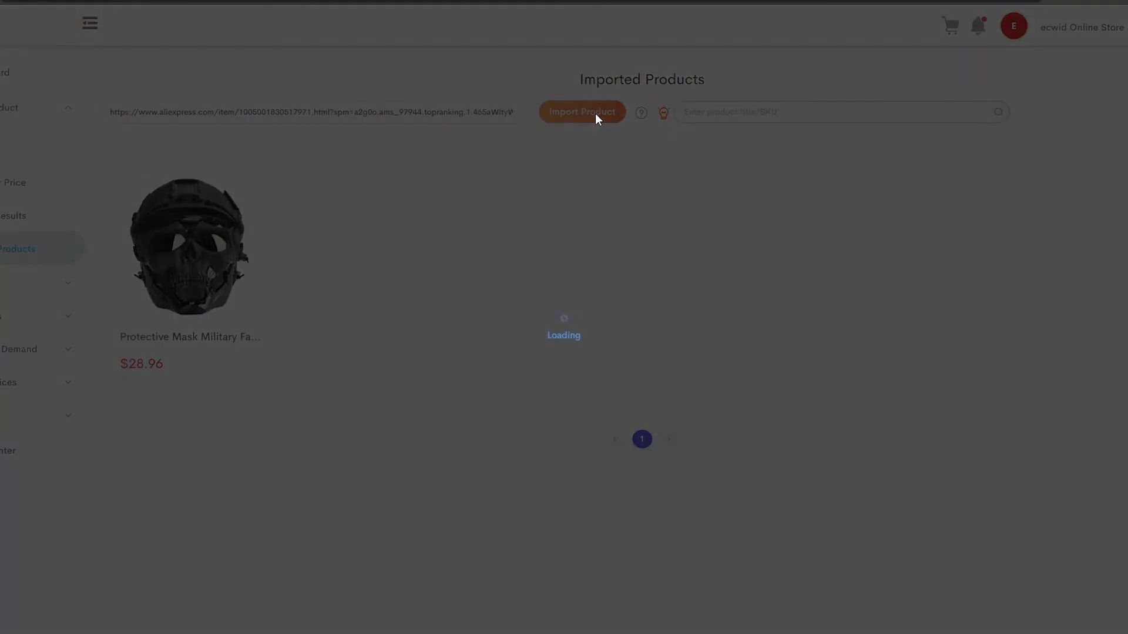
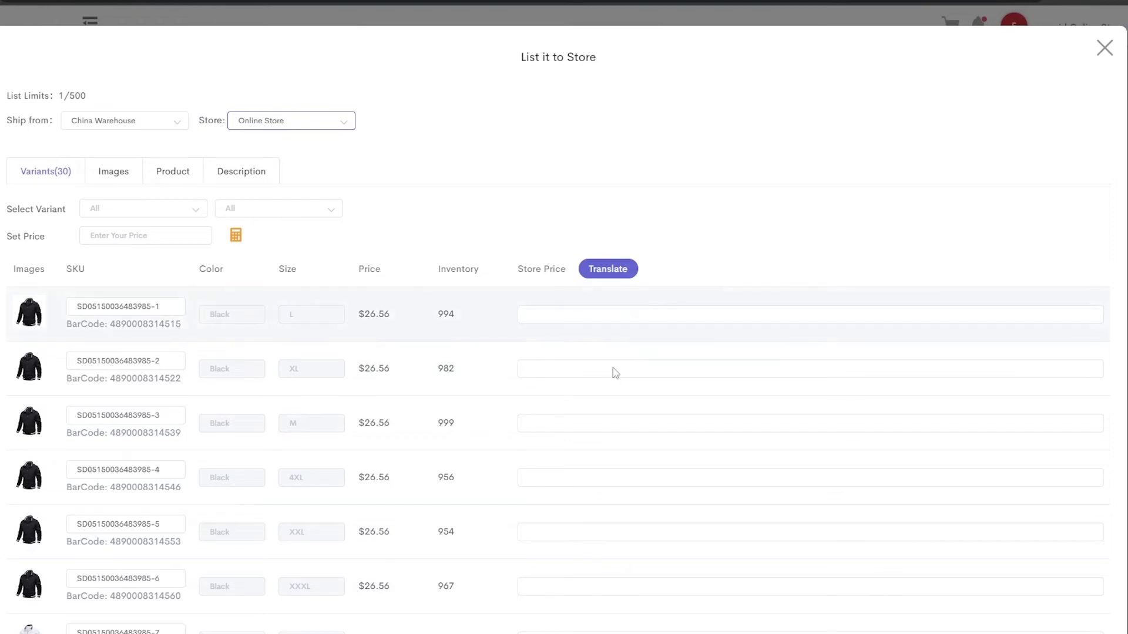
# - Select all colours and all sizes of the jacket in the listing form and set the store price to 40
pyautogui.click(139, 217)
pyautogui.click(137, 244)
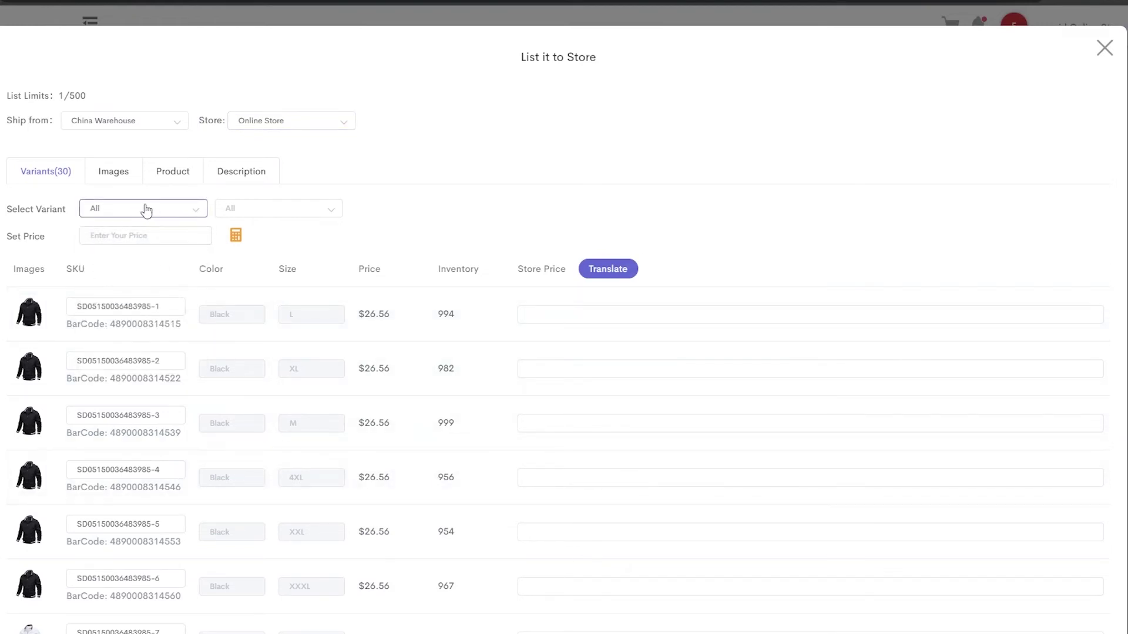
pyautogui.click(159, 237)
pyautogui.click(272, 208)
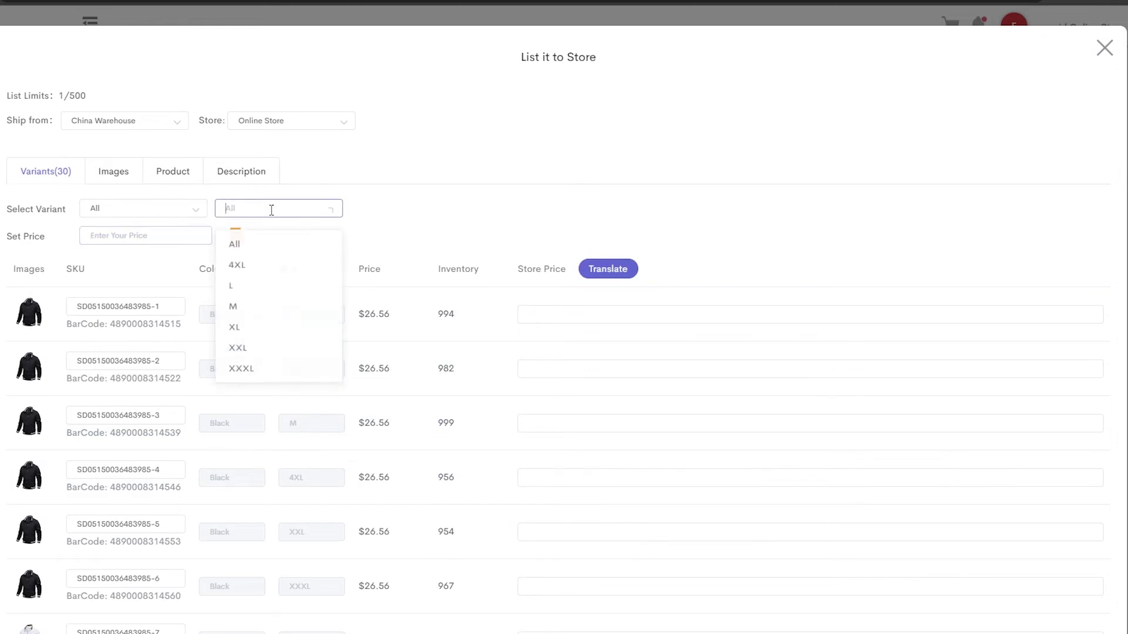
pyautogui.click(272, 243)
pyautogui.click(113, 242)
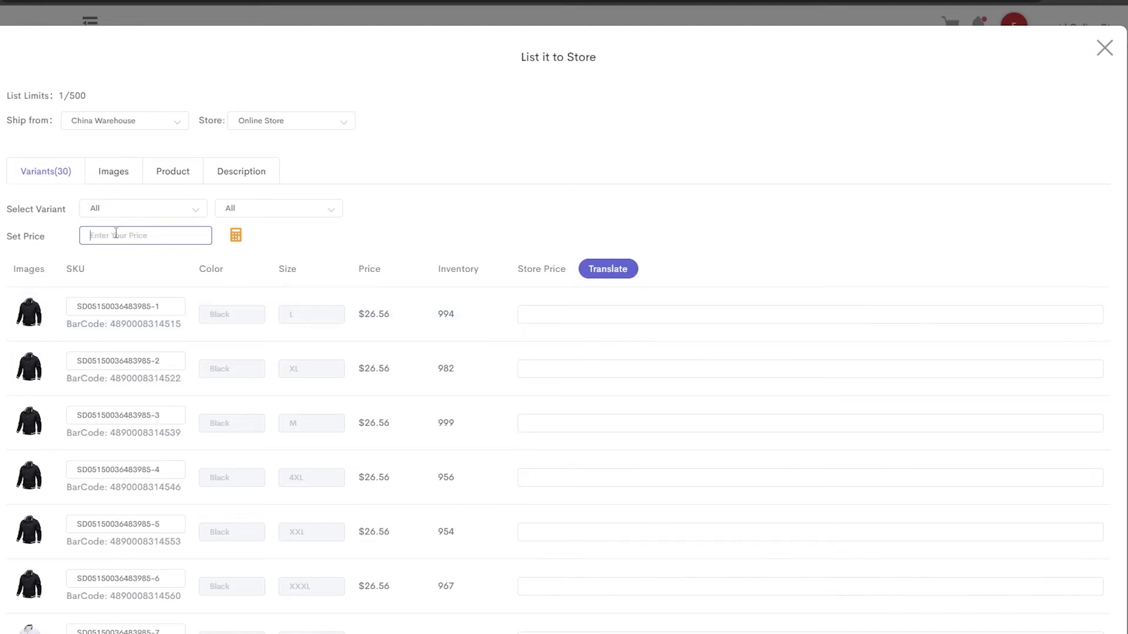
pyautogui.write('4')
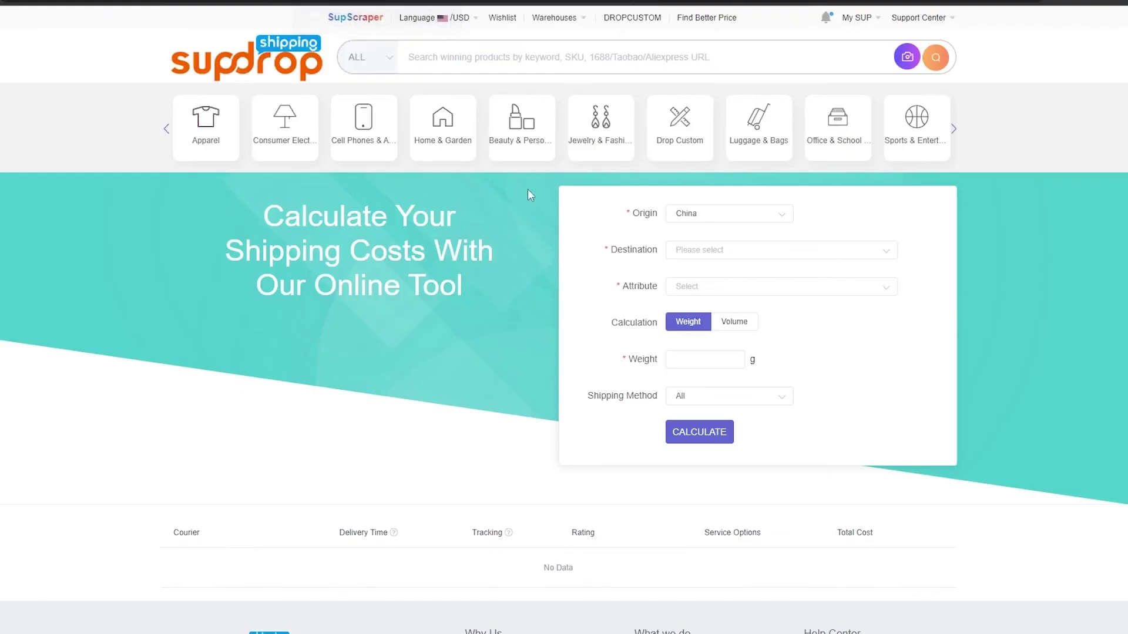
# - In Sup Dropshipping's shipping cost calculator, choose United States as the destination and Ordinary as the attribute
pyautogui.moveTo(528, 190)
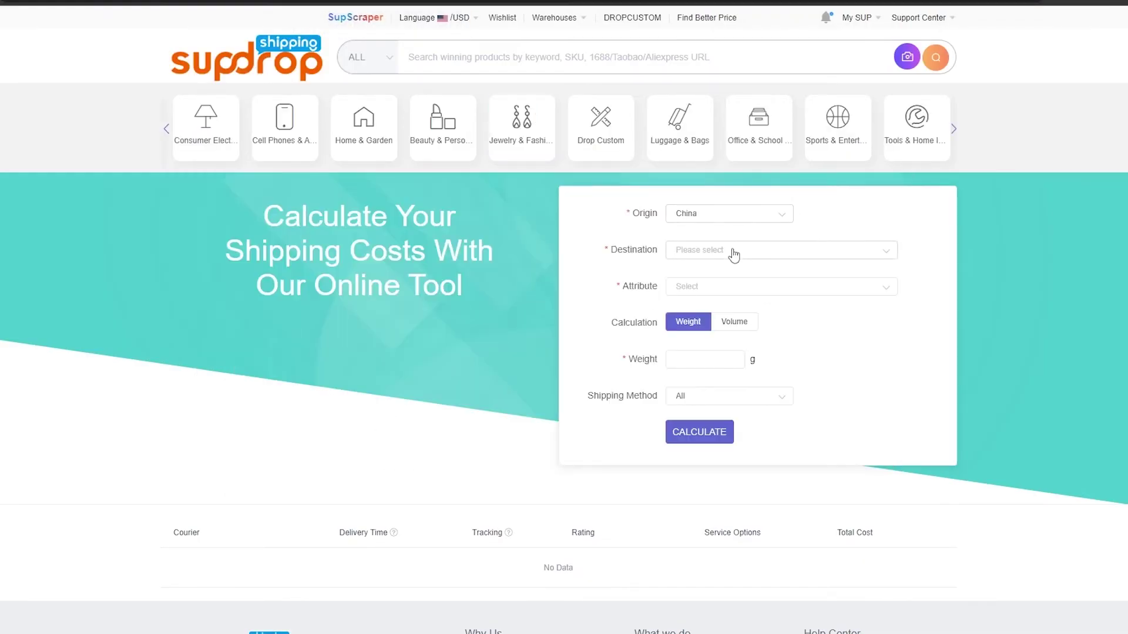
pyautogui.click(734, 251)
pyautogui.scroll(-20, 711, 376)
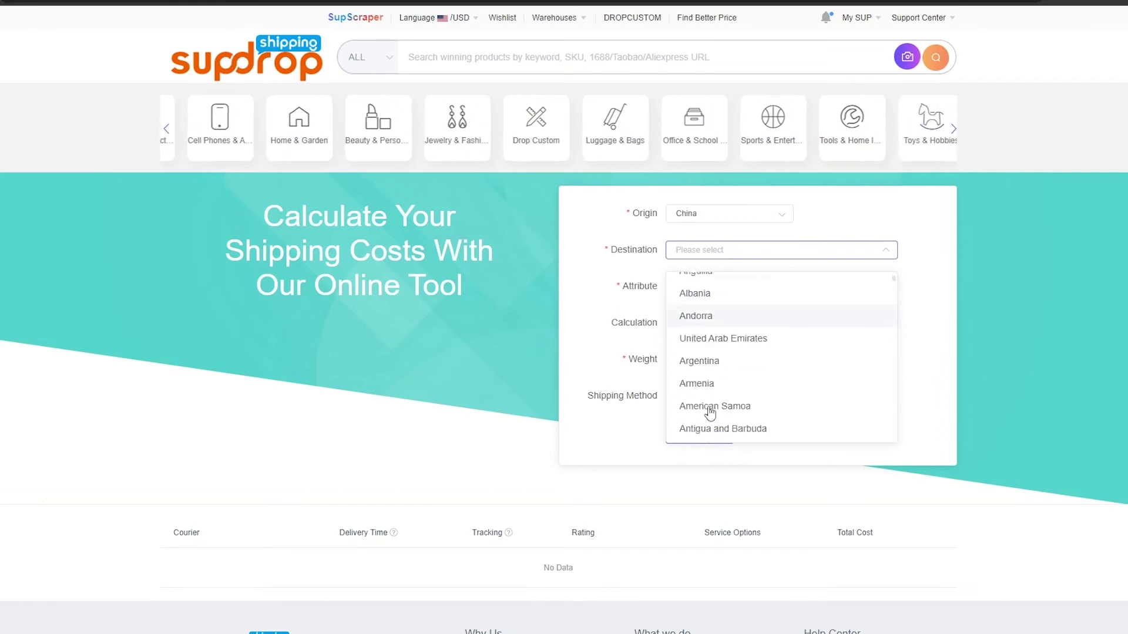
pyautogui.scroll(-20, 711, 413)
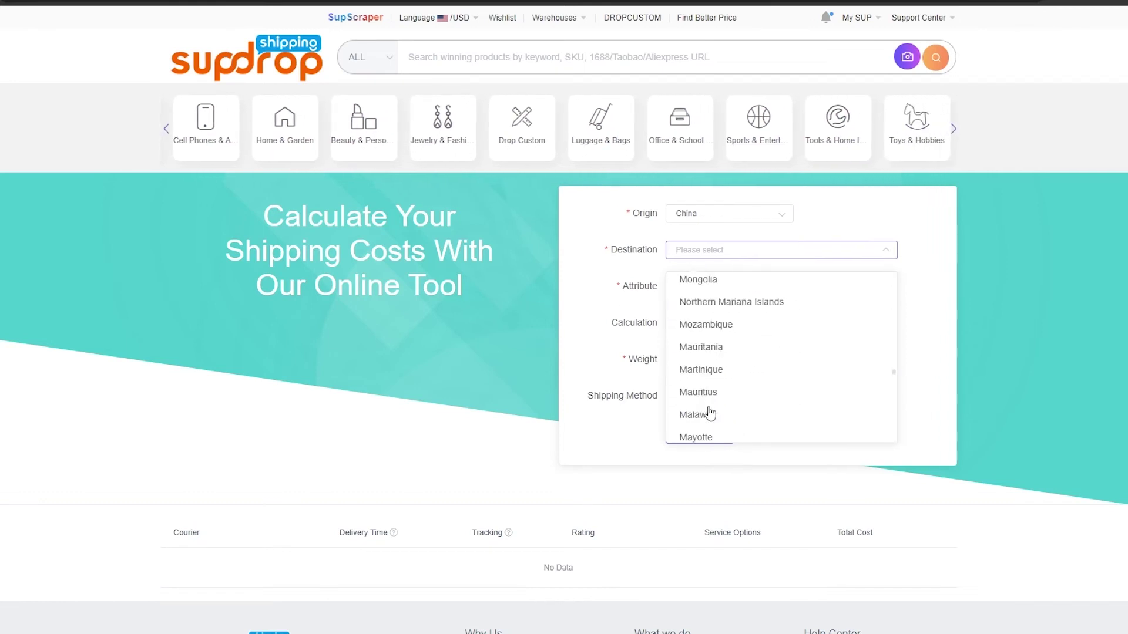
pyautogui.scroll(-10, 711, 413)
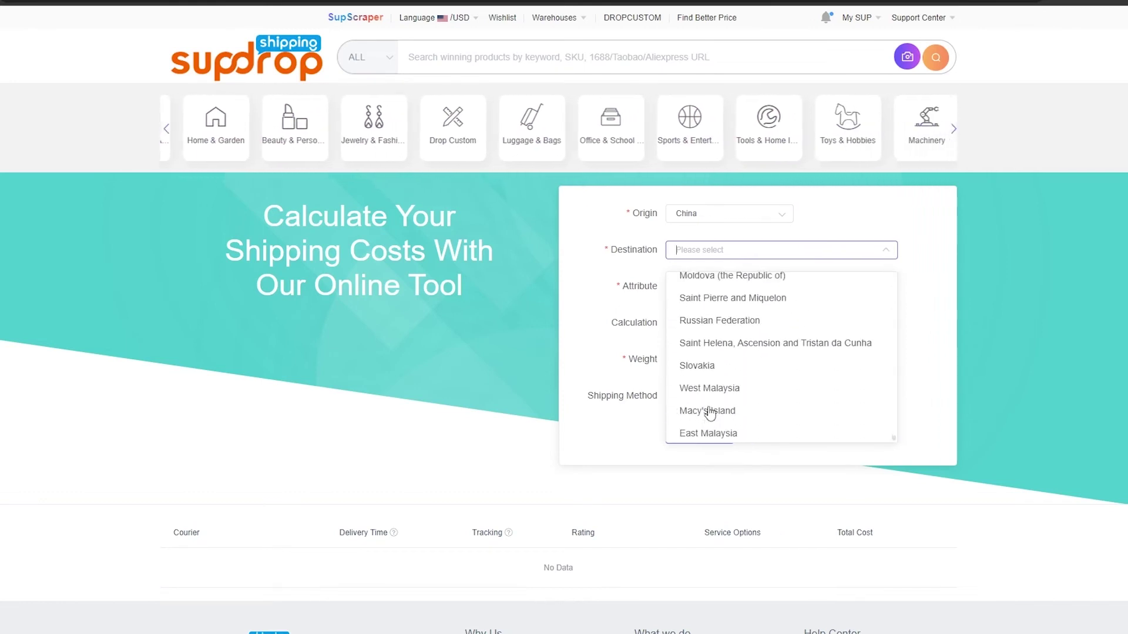
pyautogui.scroll(8, 711, 413)
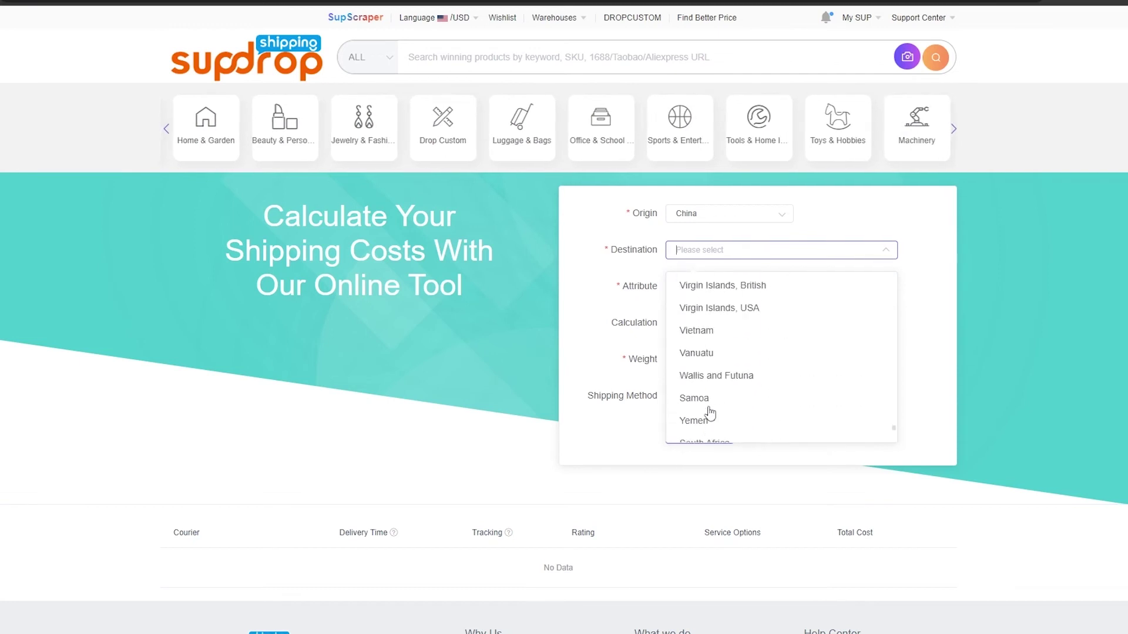
pyautogui.click(713, 380)
pyautogui.click(673, 288)
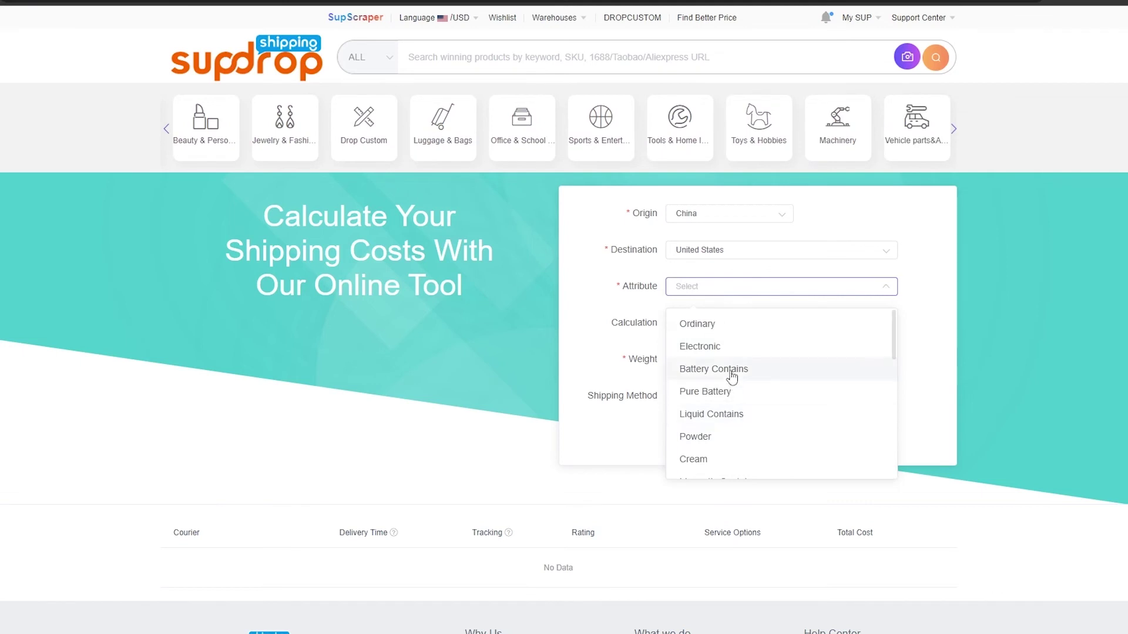
pyautogui.click(696, 324)
pyautogui.click(634, 297)
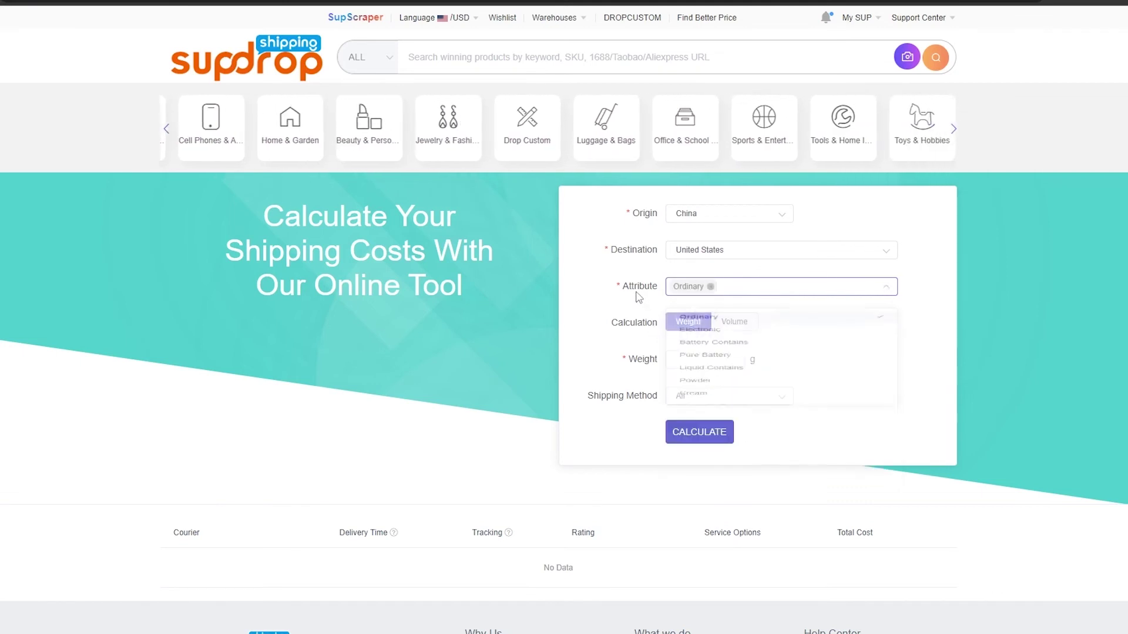
# - Convert 1 kilogram to grams with a Google search and set the shipment weight to the copied value, 1000 g
pyautogui.click(684, 365)
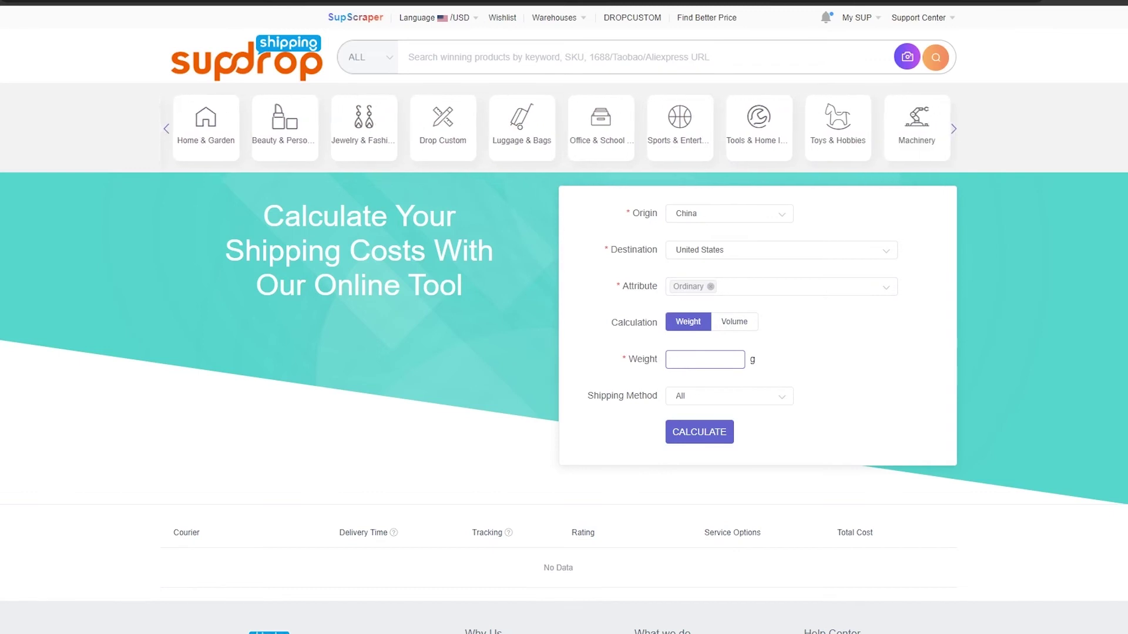
pyautogui.write('1')
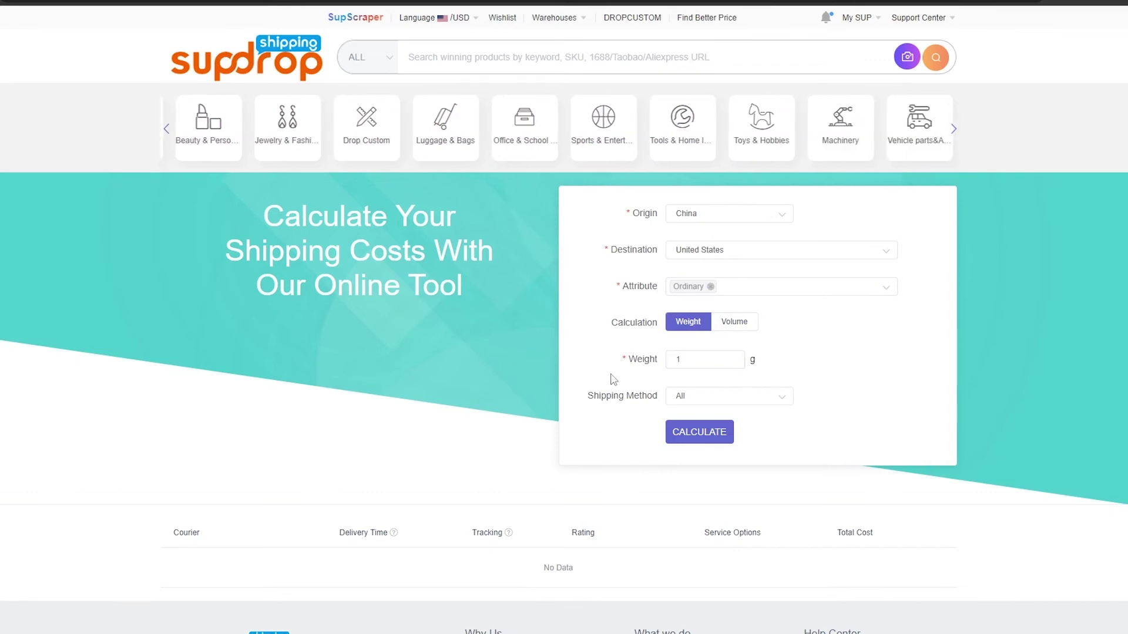
pyautogui.doubleClick(715, 364)
pyautogui.click(779, 360)
pyautogui.hotkey('ctrl', 't')
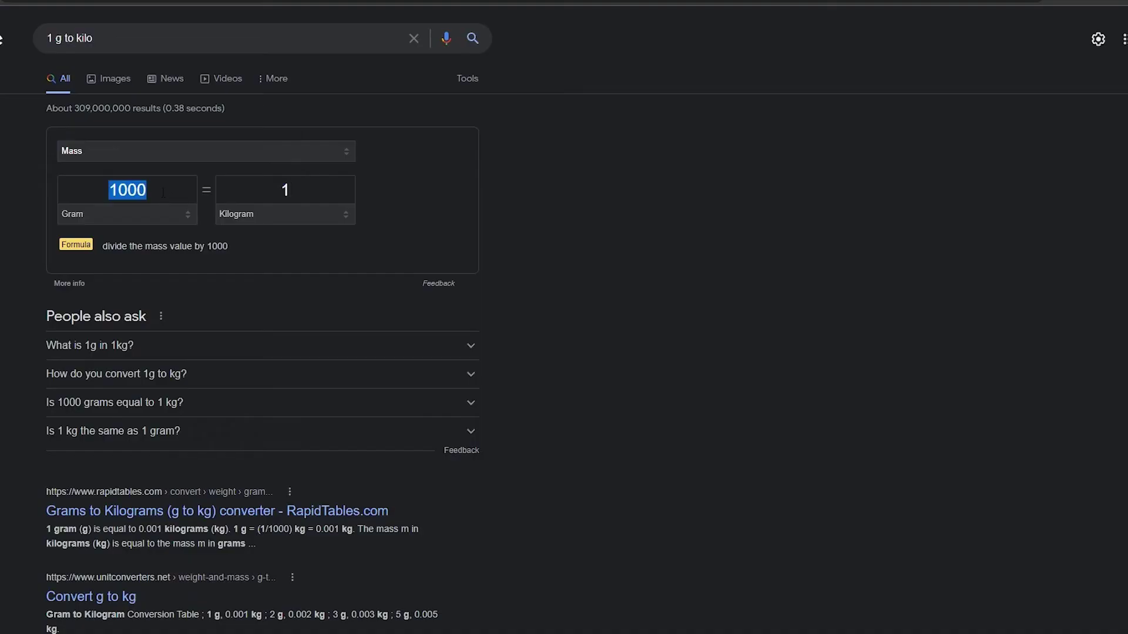
pyautogui.rightClick(164, 198)
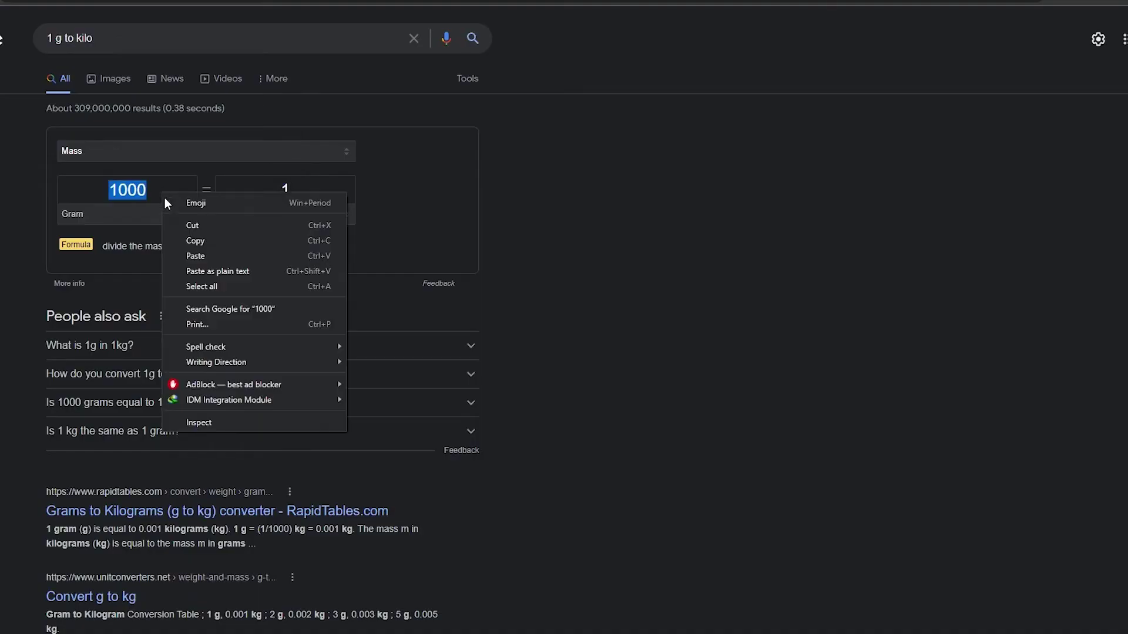
pyautogui.click(199, 242)
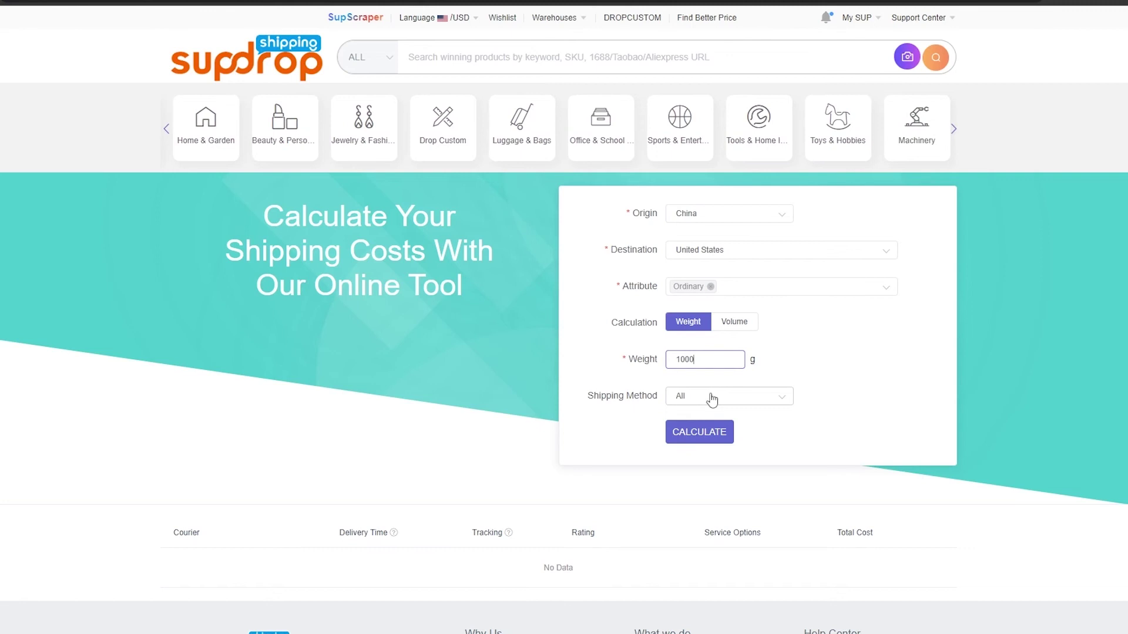
# - Calculate the shipping costs for all shipping methods and compare the couriers' delivery times, ratings and total costs
pyautogui.click(712, 396)
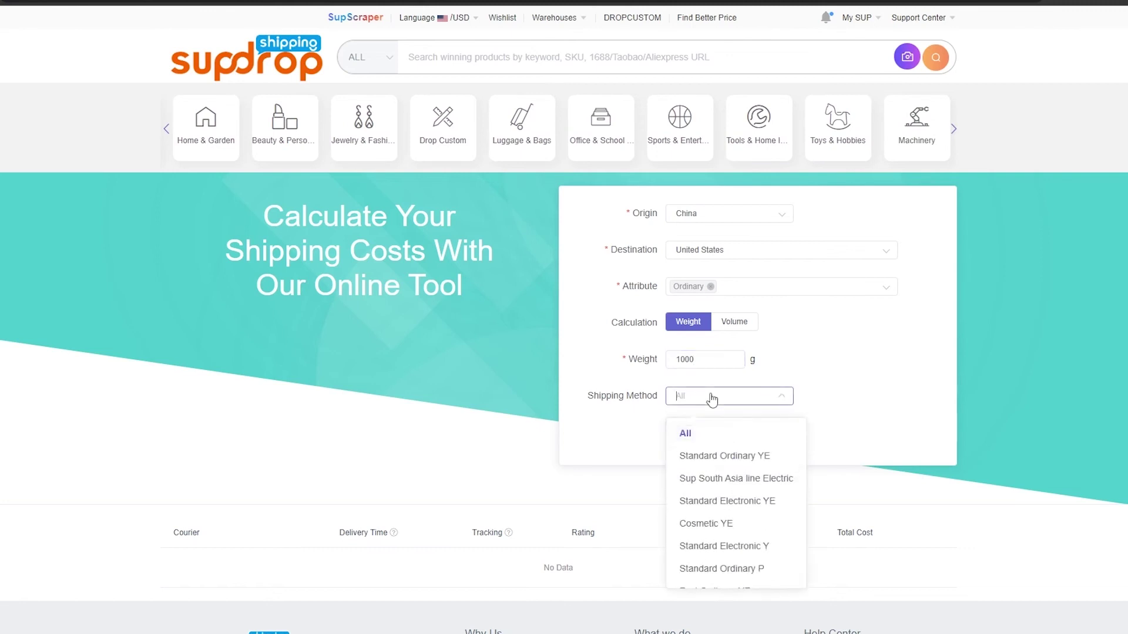
pyautogui.click(912, 370)
pyautogui.click(708, 432)
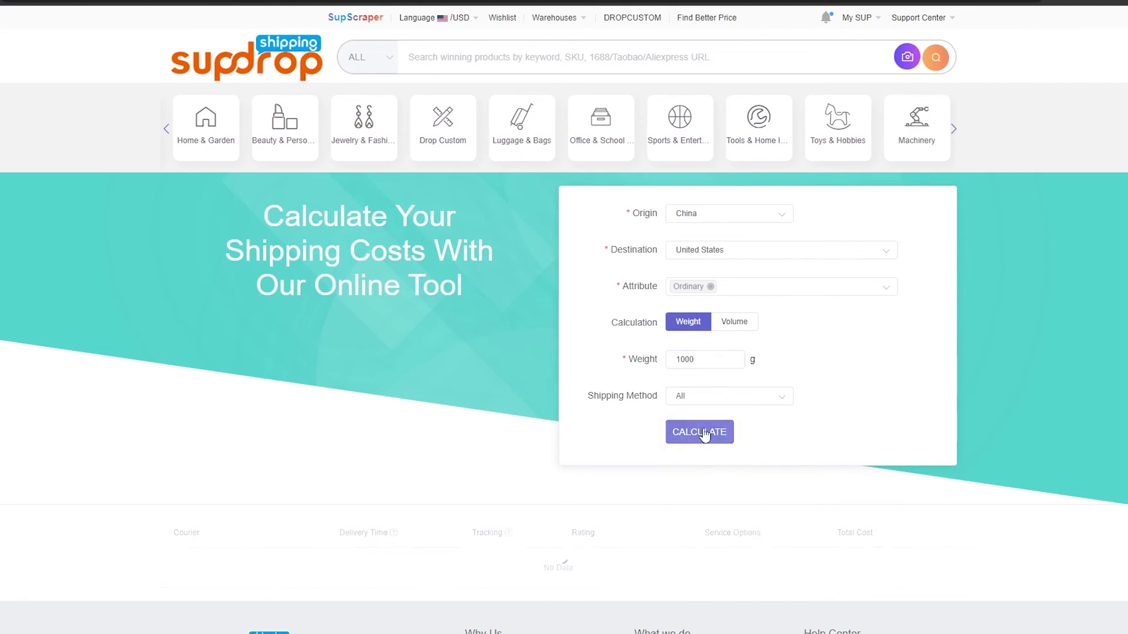
pyautogui.scroll(-1, 483, 525)
pyautogui.scroll(-3, 483, 524)
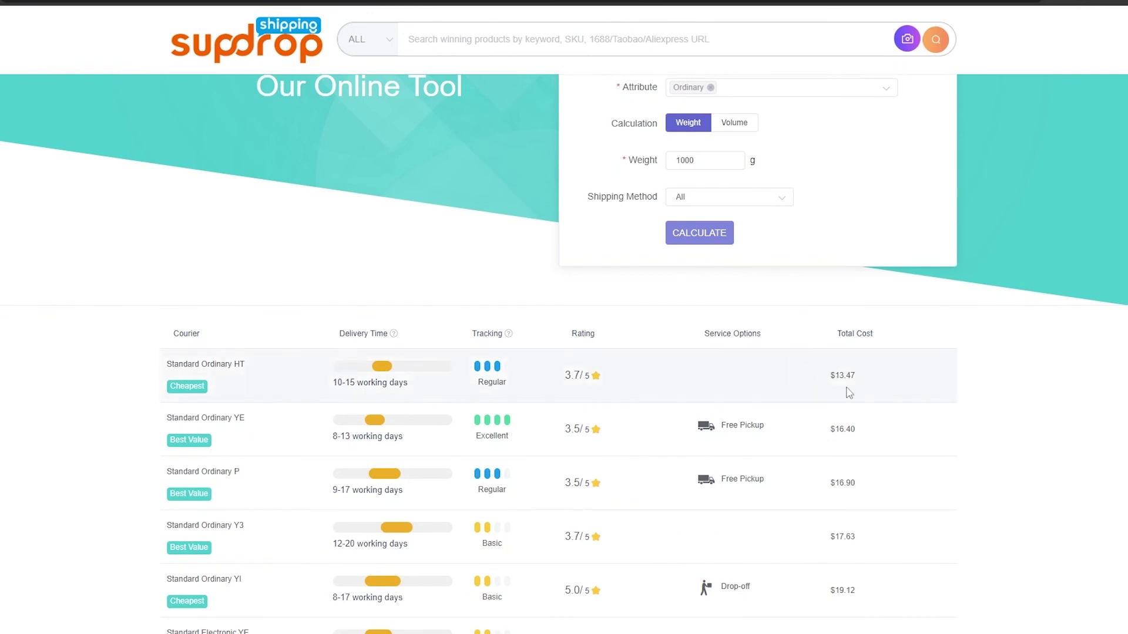
pyautogui.scroll(-5, 849, 393)
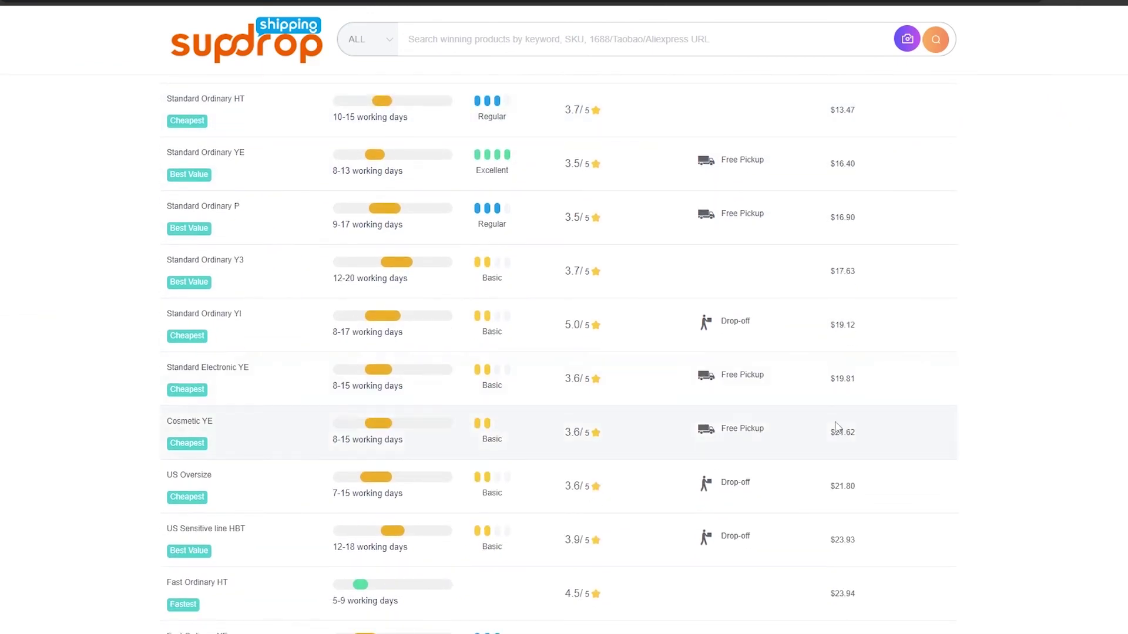
pyautogui.scroll(3, 235, 188)
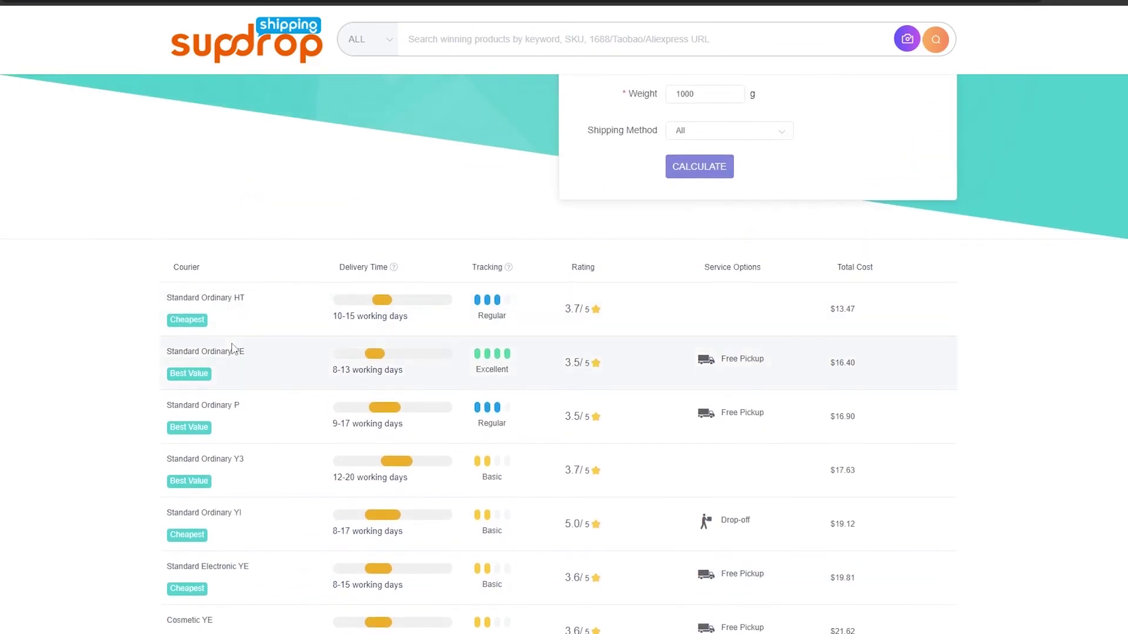
pyautogui.scroll(-7, 239, 352)
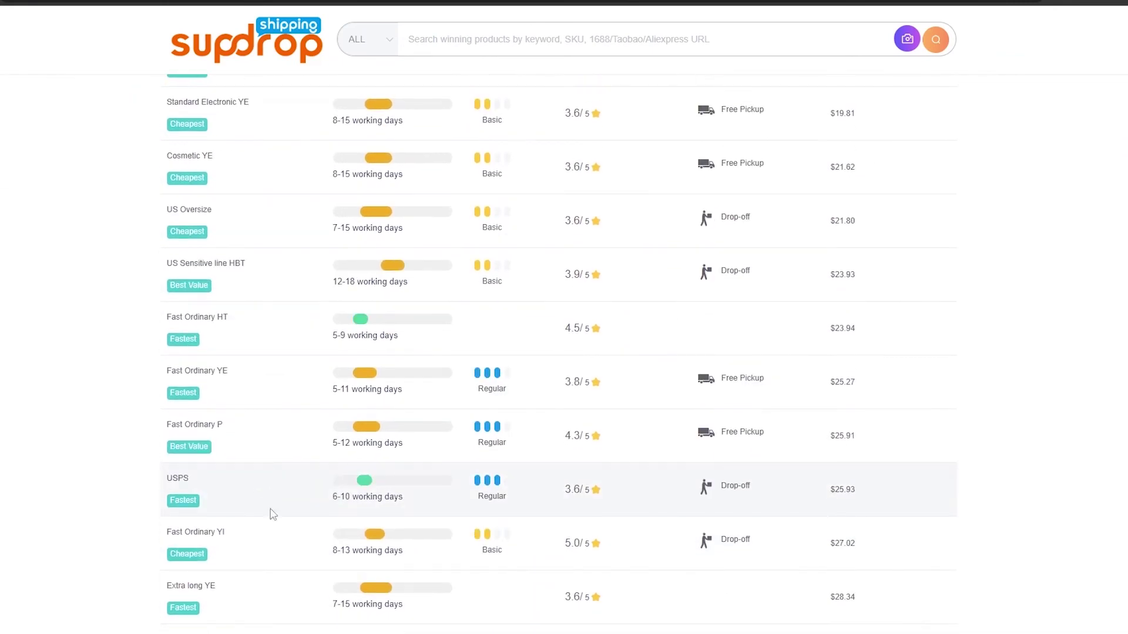
pyautogui.scroll(8, 256, 575)
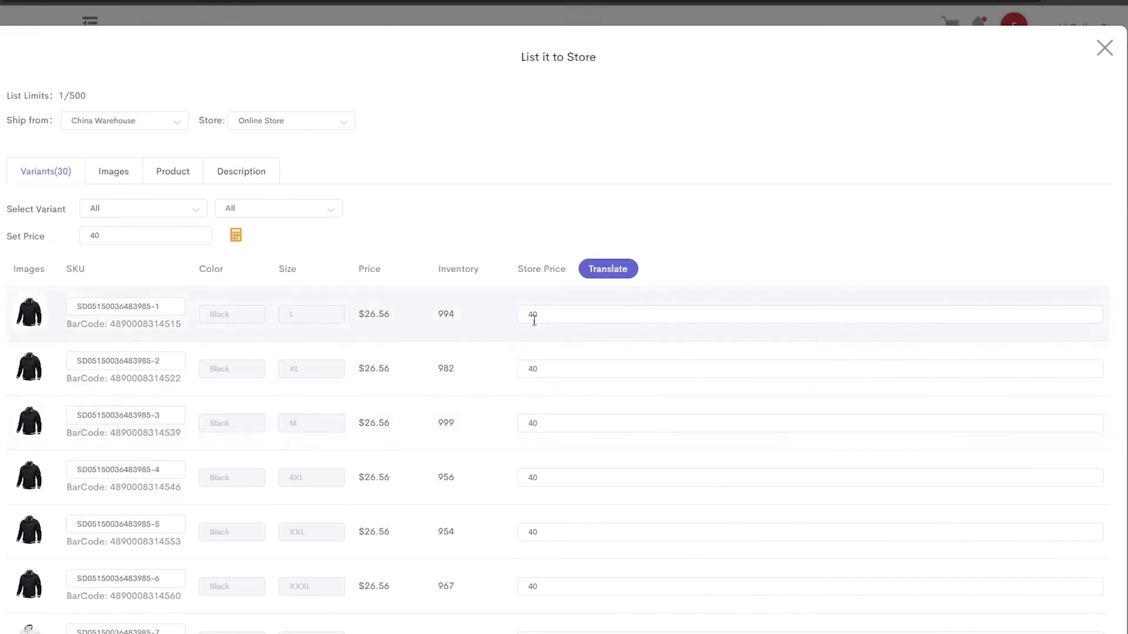
# - Return to the jacket's listing form and check the store prices across all variants
pyautogui.click(566, 313)
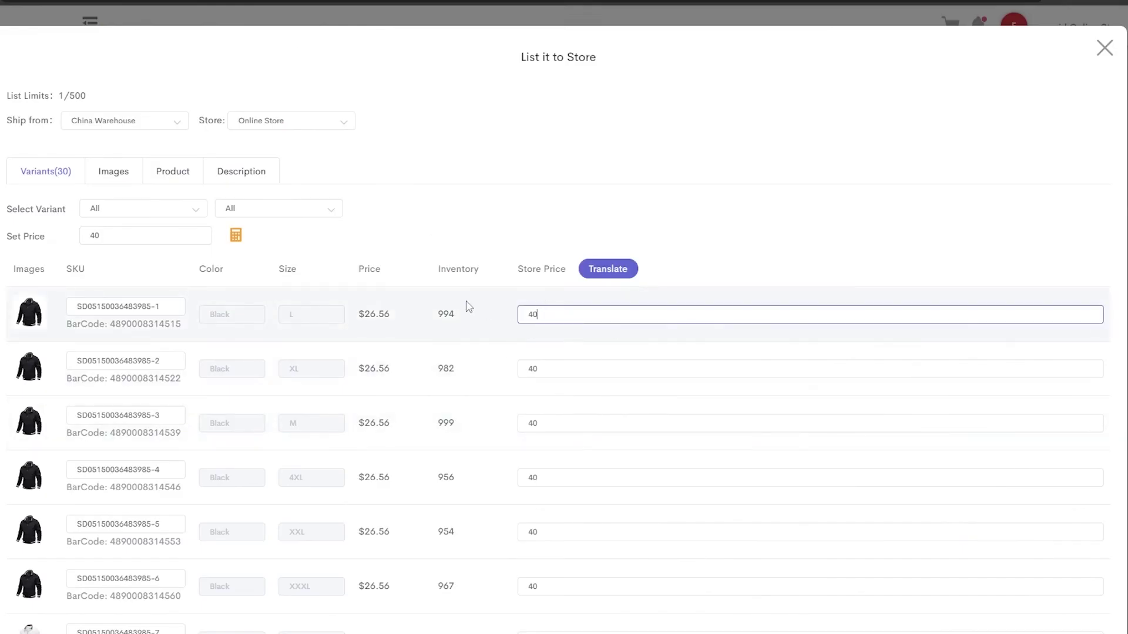
pyautogui.scroll(-6, 469, 306)
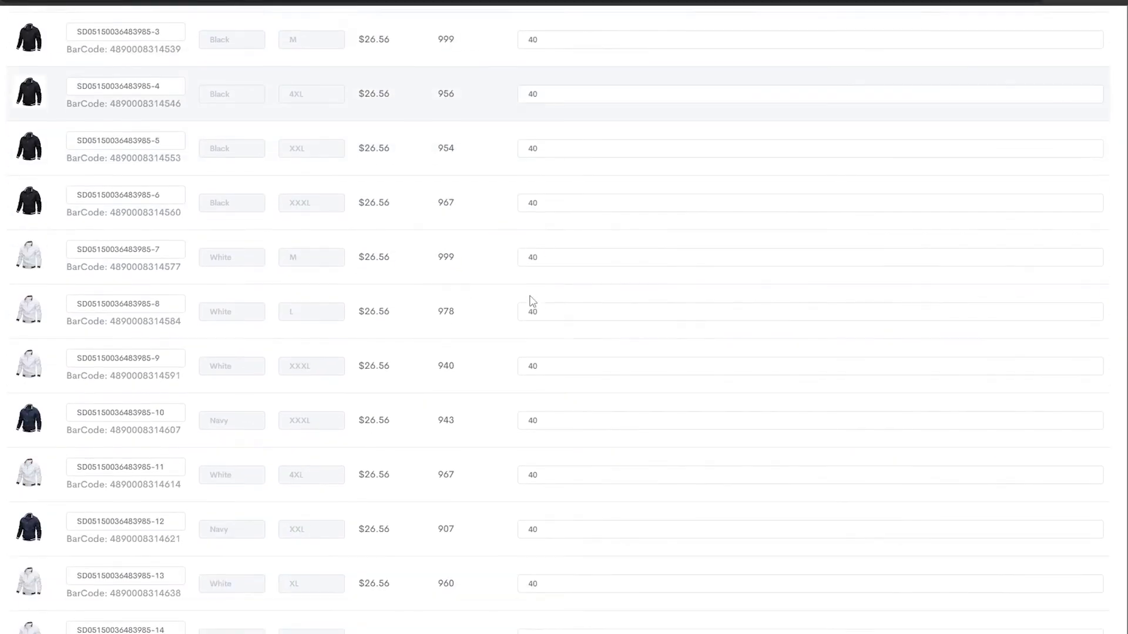
pyautogui.scroll(-2, 587, 411)
pyautogui.scroll(8, 593, 423)
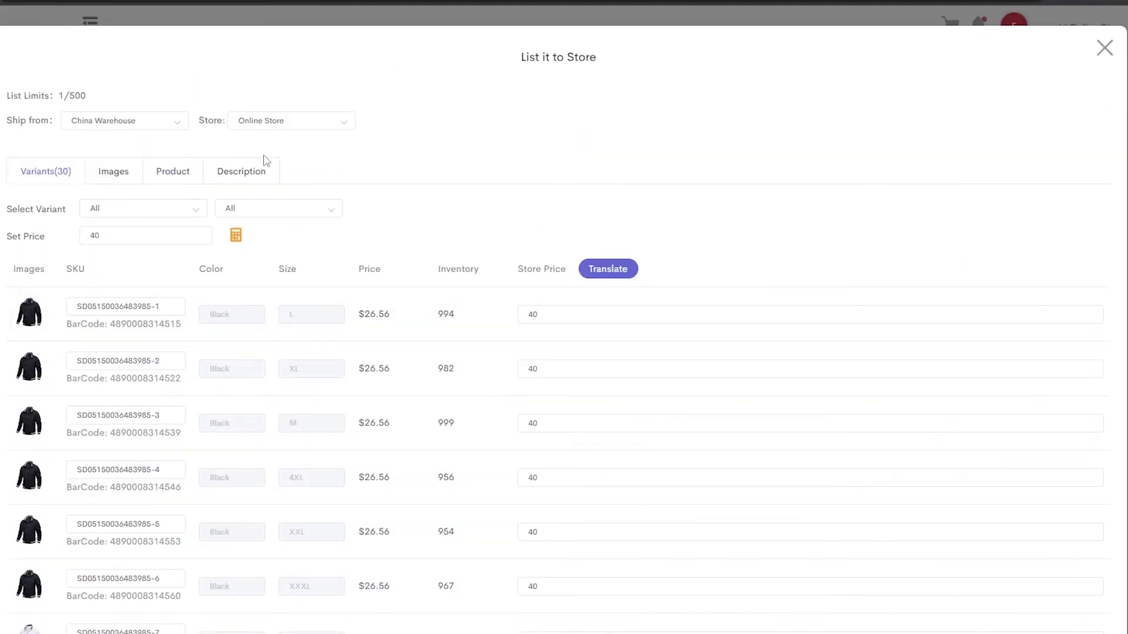
# - Go through the listing's images, product title and description, and list the jacket in the online store
pyautogui.click(138, 186)
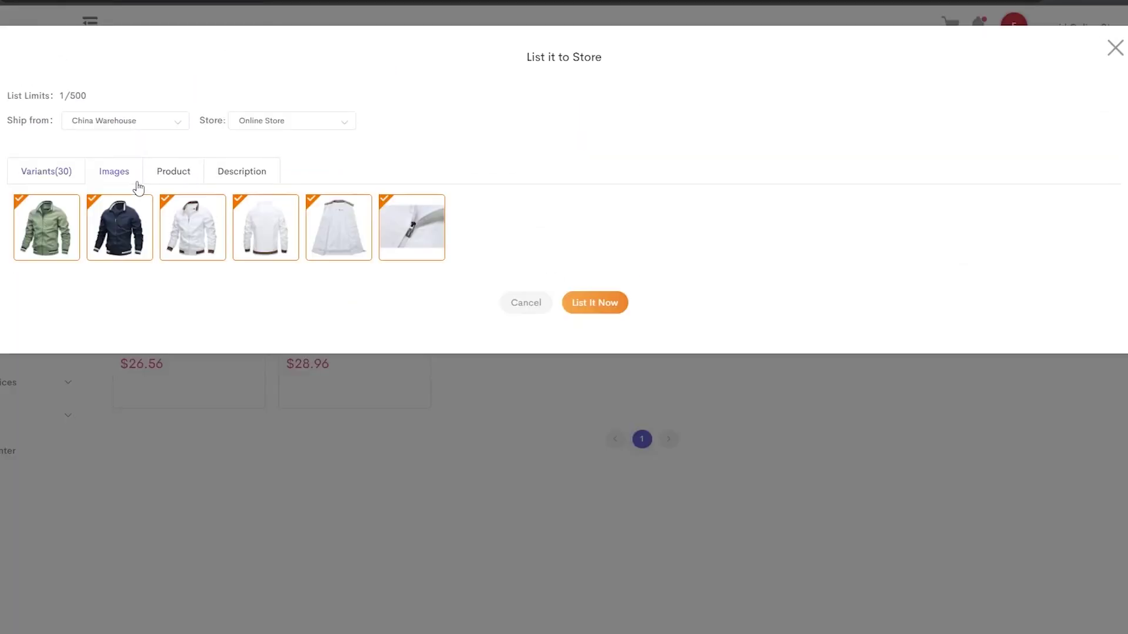
pyautogui.click(195, 168)
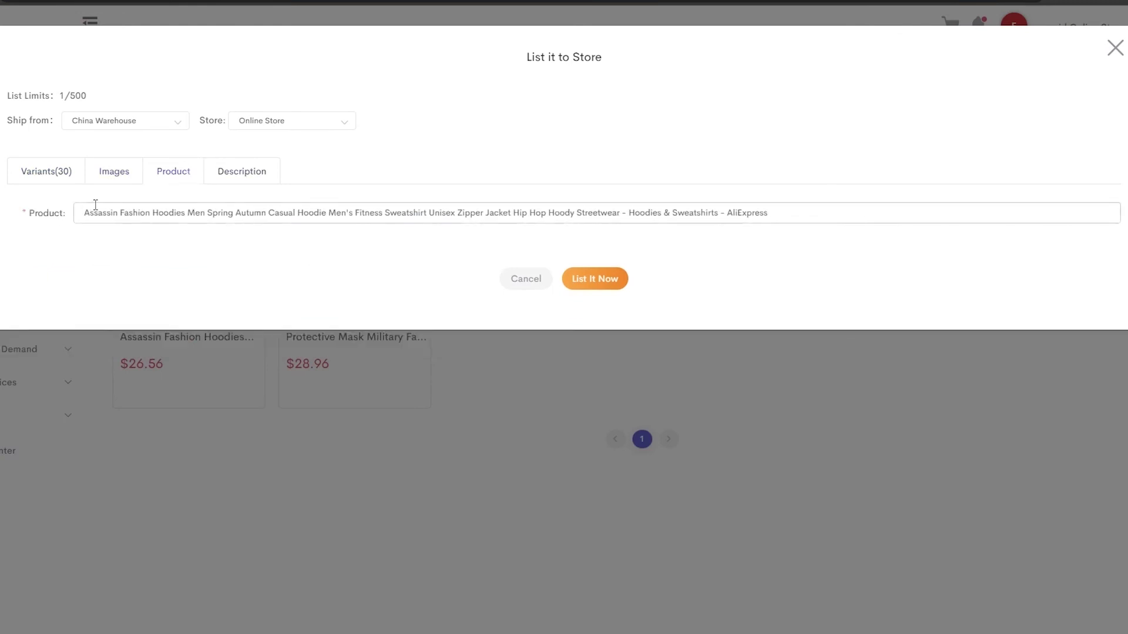
pyautogui.click(266, 172)
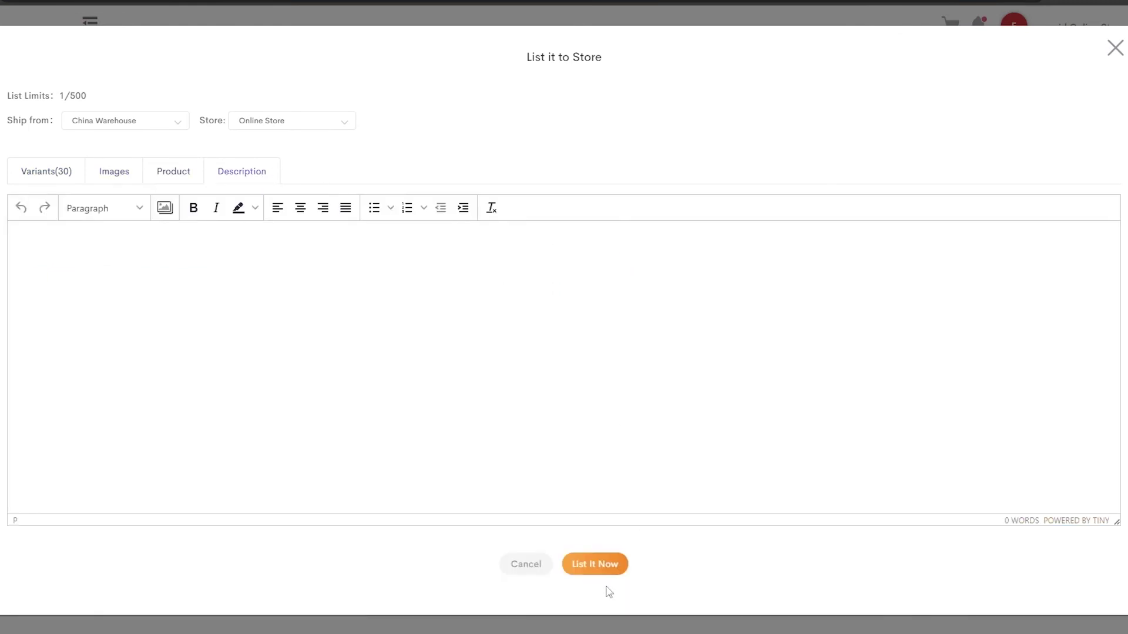
pyautogui.click(602, 570)
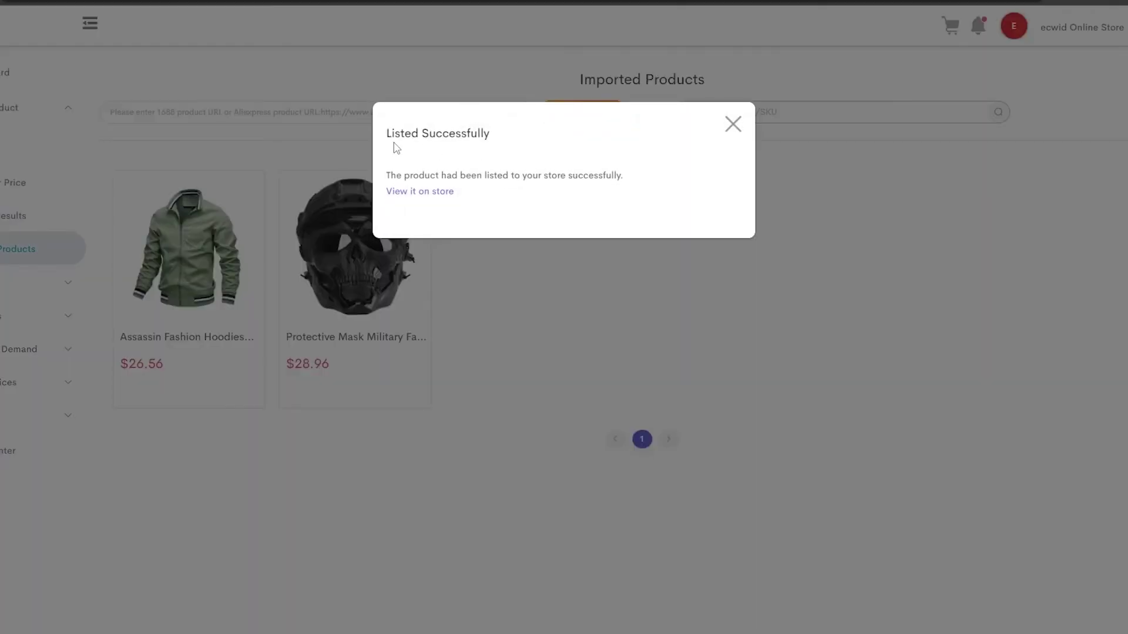
# - Open the listed jacket on the storefront and examine its photos, price, colours and sizes
pyautogui.moveTo(388, 128); pyautogui.dragTo(528, 137)
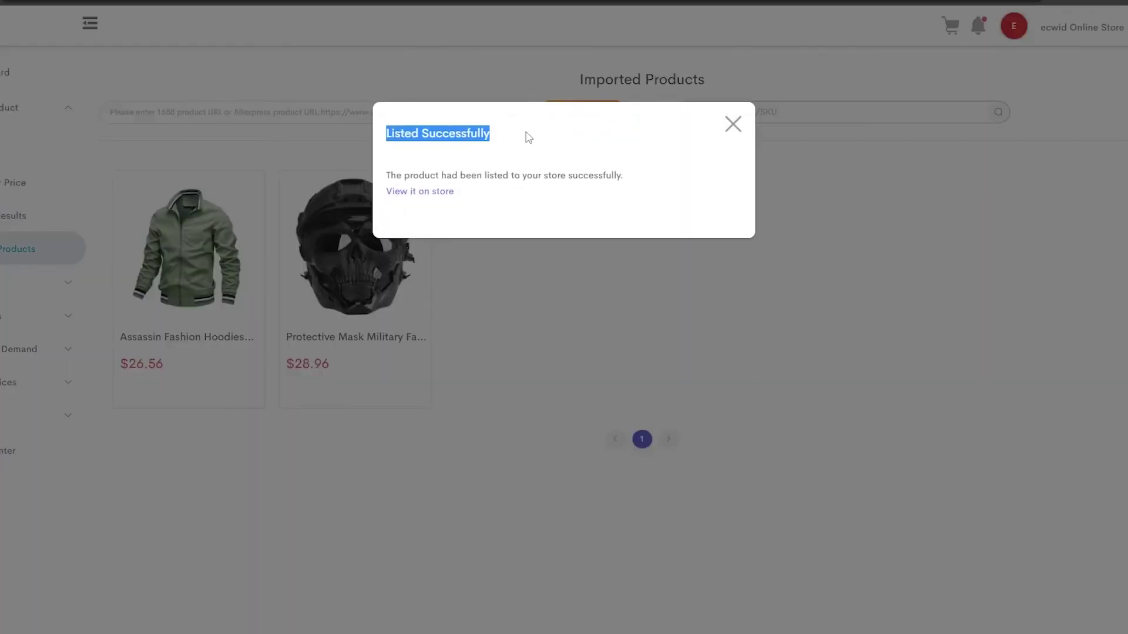
pyautogui.click(433, 192)
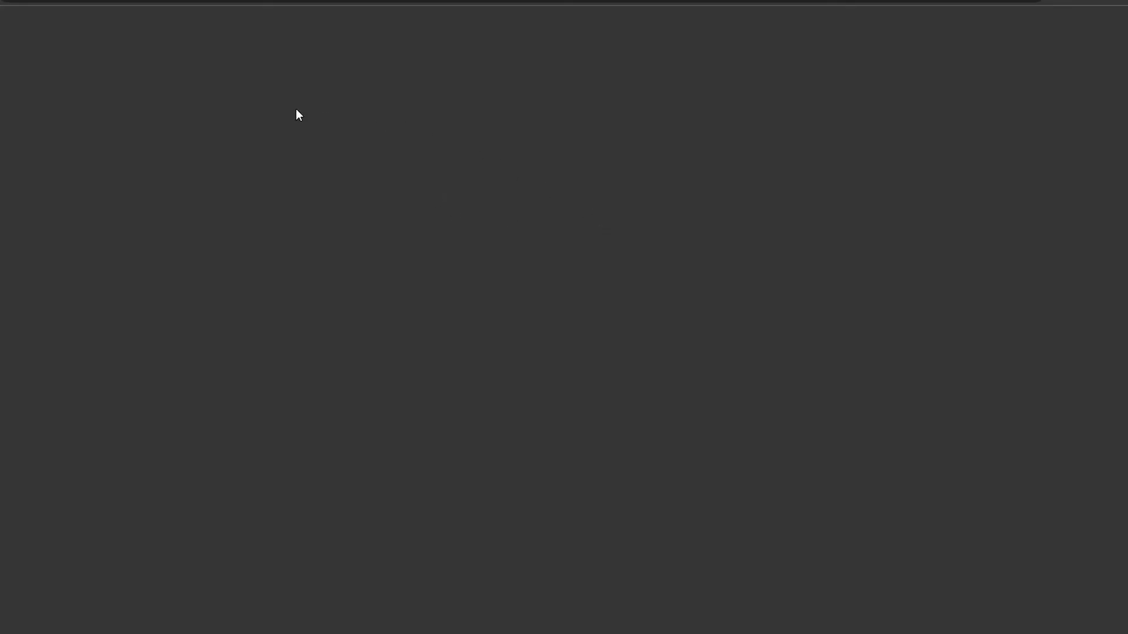
pyautogui.scroll(-10, 290, 110)
pyautogui.scroll(-8, 247, 337)
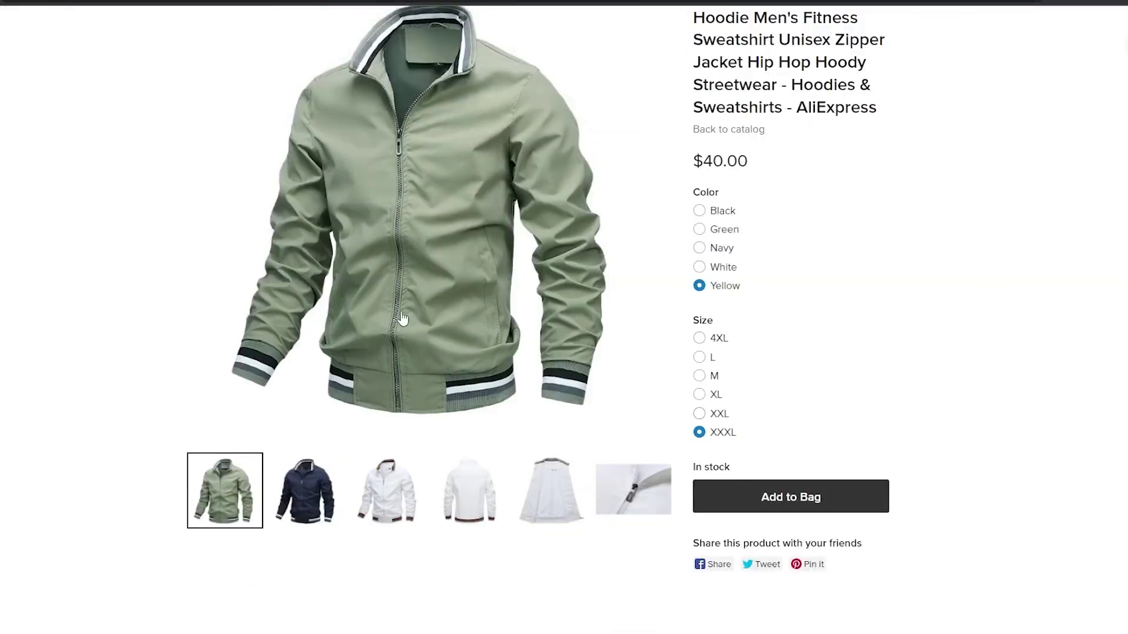
pyautogui.click(325, 510)
pyautogui.click(527, 492)
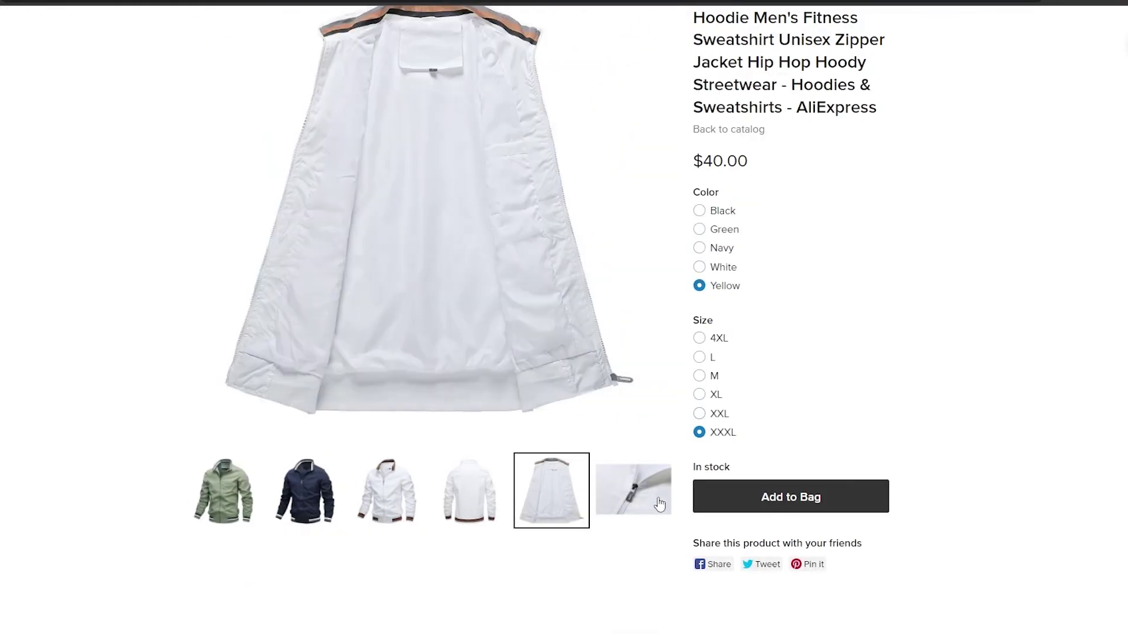
pyautogui.scroll(5, 527, 492)
pyautogui.moveTo(705, 427); pyautogui.dragTo(801, 428)
pyautogui.scroll(-5, 801, 428)
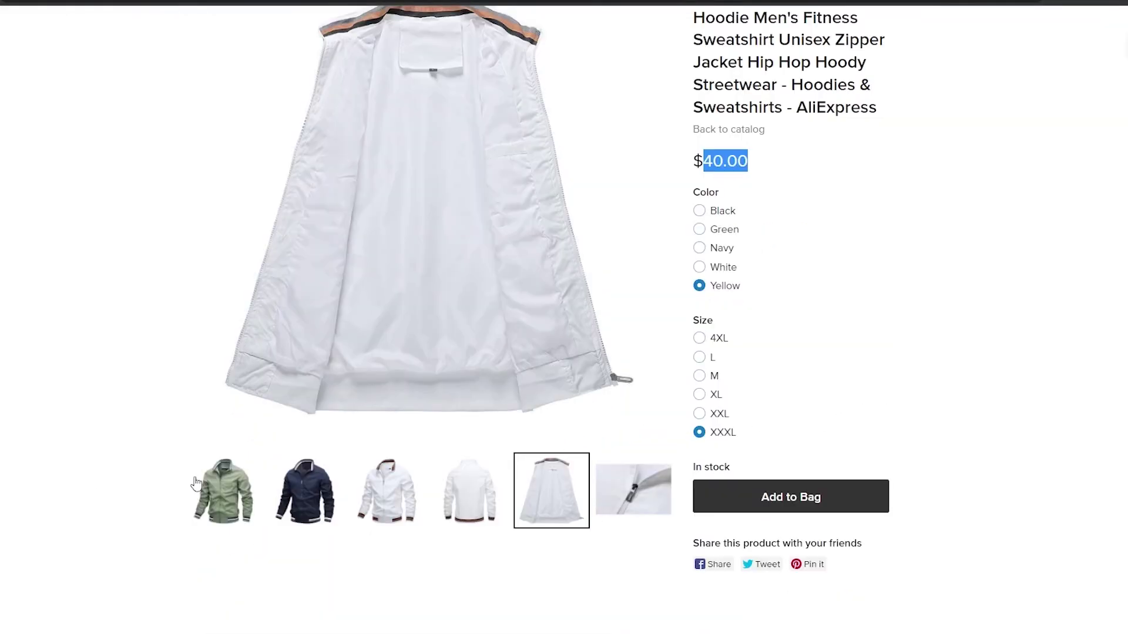
pyautogui.click(196, 483)
pyautogui.scroll(9, 4, 448)
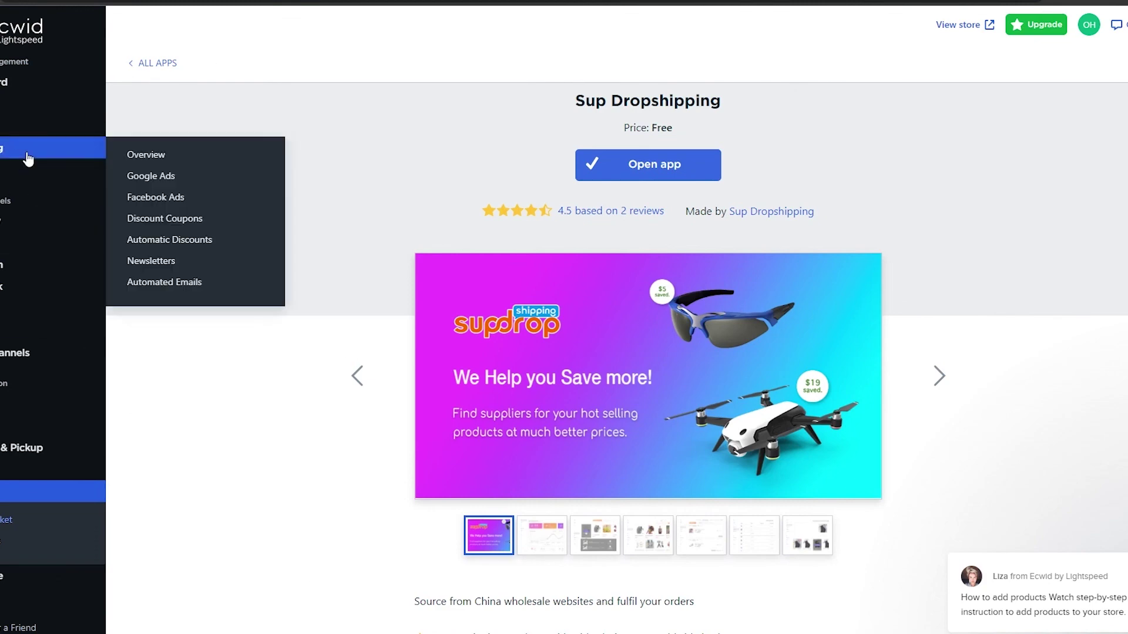
# - Switch back to the Ecwid admin, open the dashboard and look over its reports and pre-launch setup checklist
pyautogui.click(35, 82)
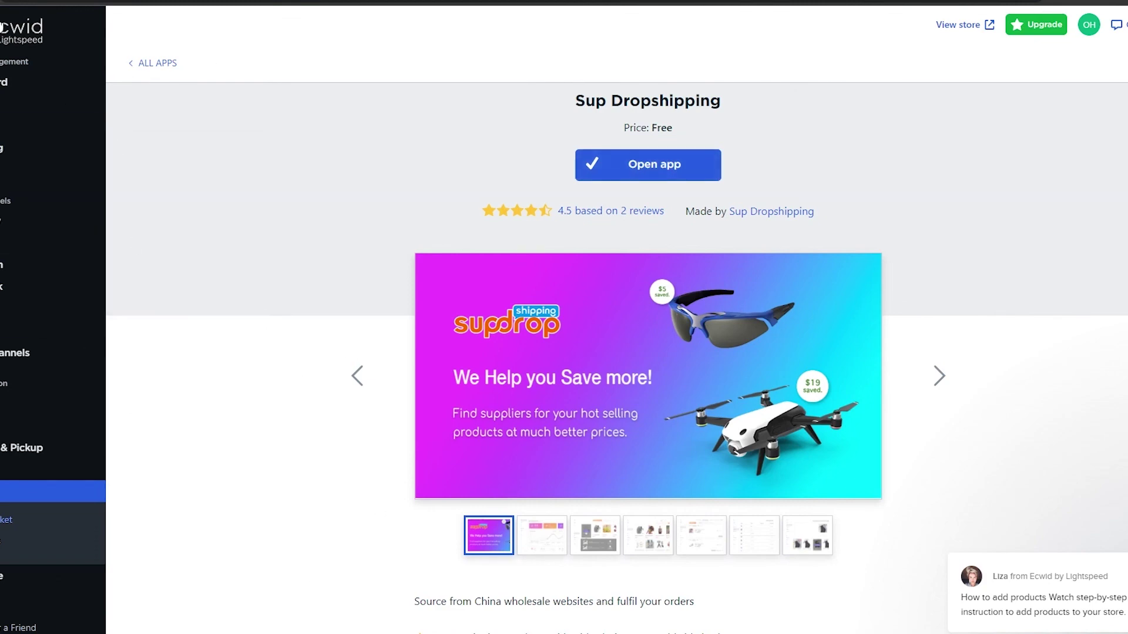
pyautogui.scroll(-3, 376, 237)
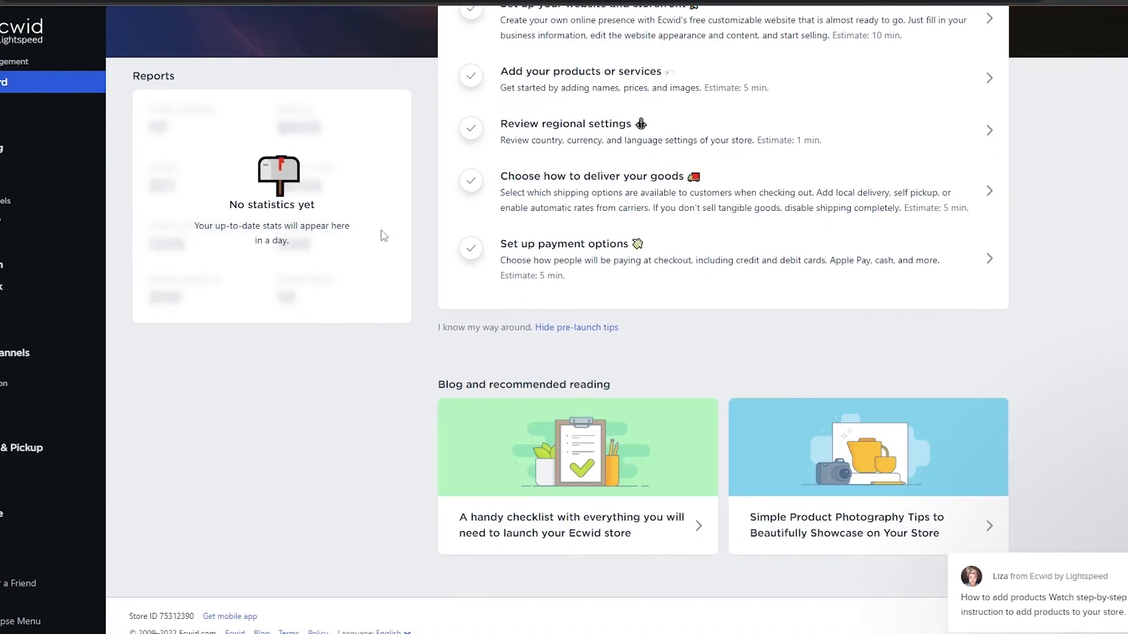
pyautogui.scroll(1, 391, 238)
pyautogui.scroll(2, 390, 239)
pyautogui.scroll(-3, 391, 240)
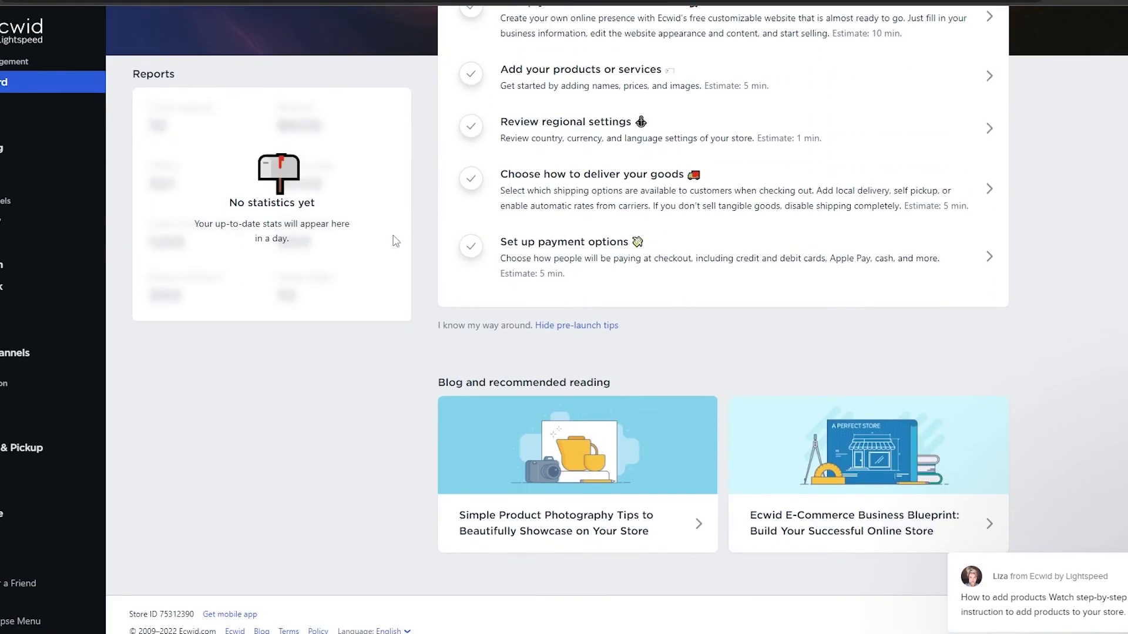